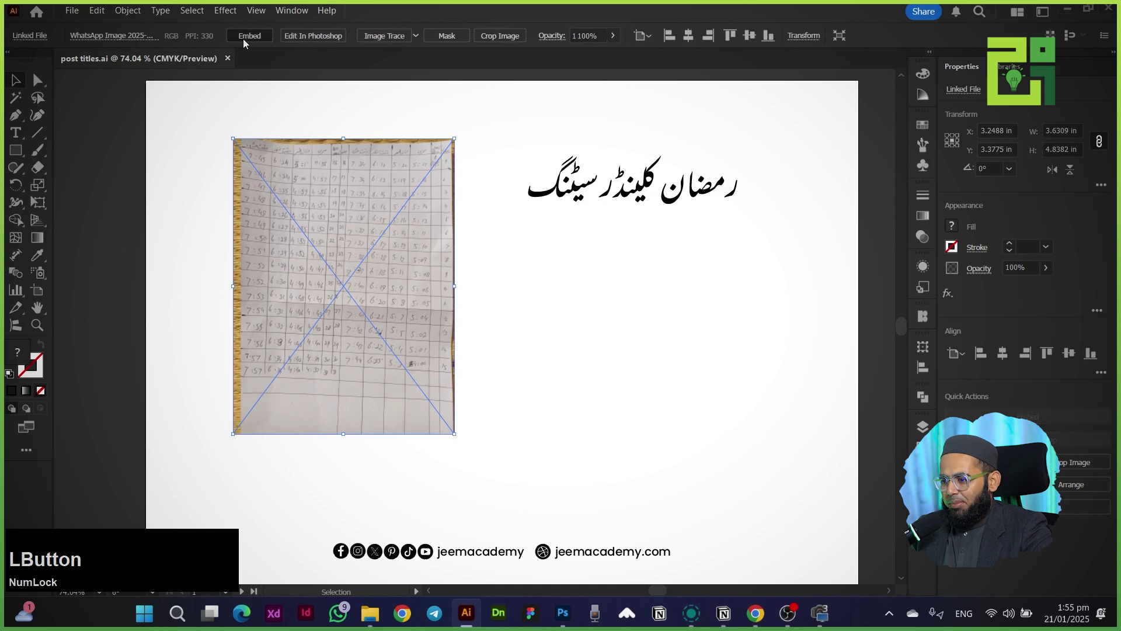
Embed the linked photo of the handwritten timetable in the document and clear the selection.
left_click(163, 228)
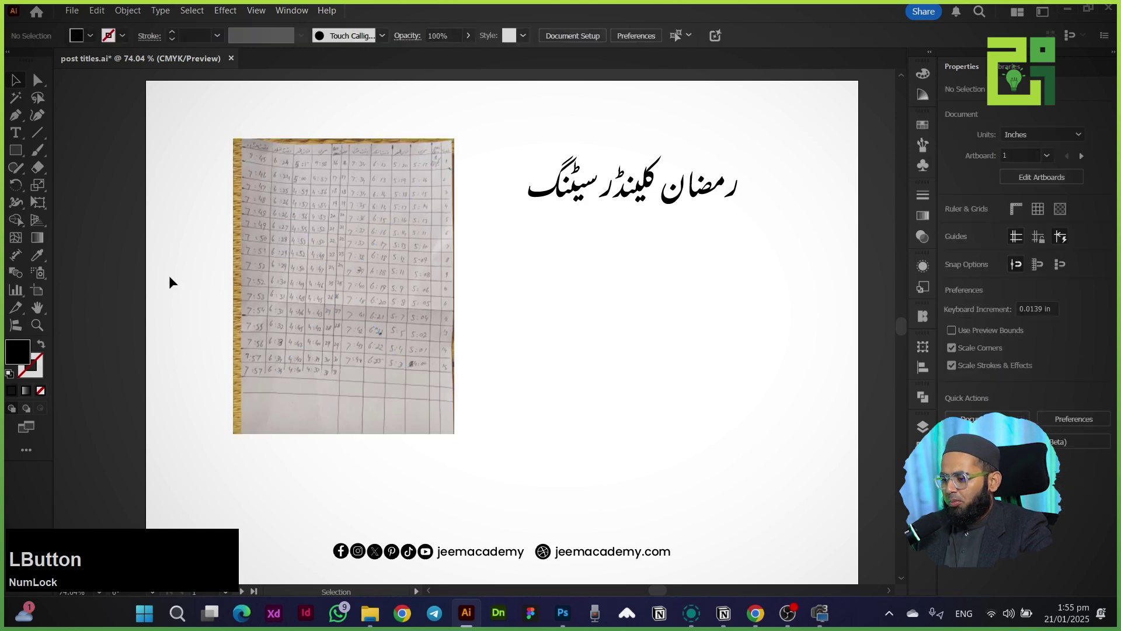
left_click(183, 169)
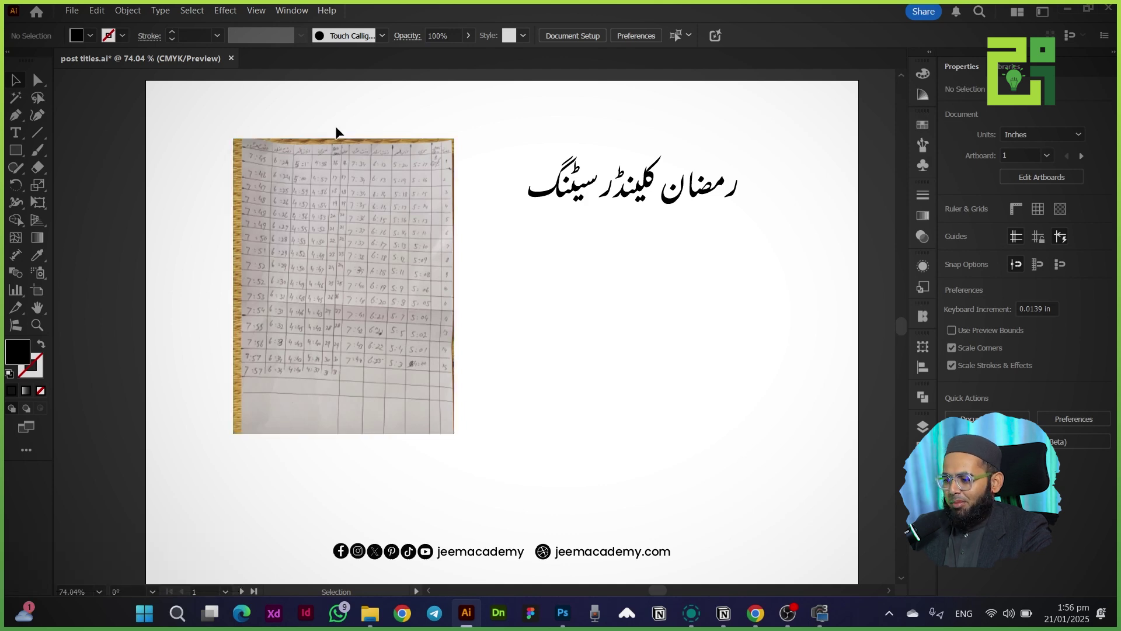
left_click(181, 191)
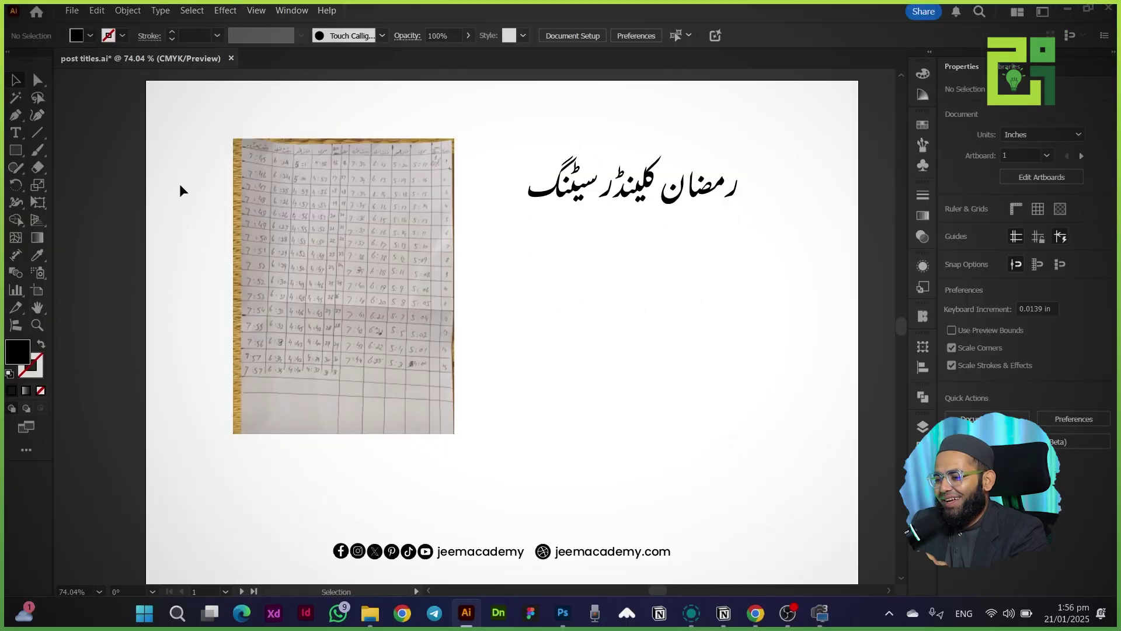
left_click(181, 185)
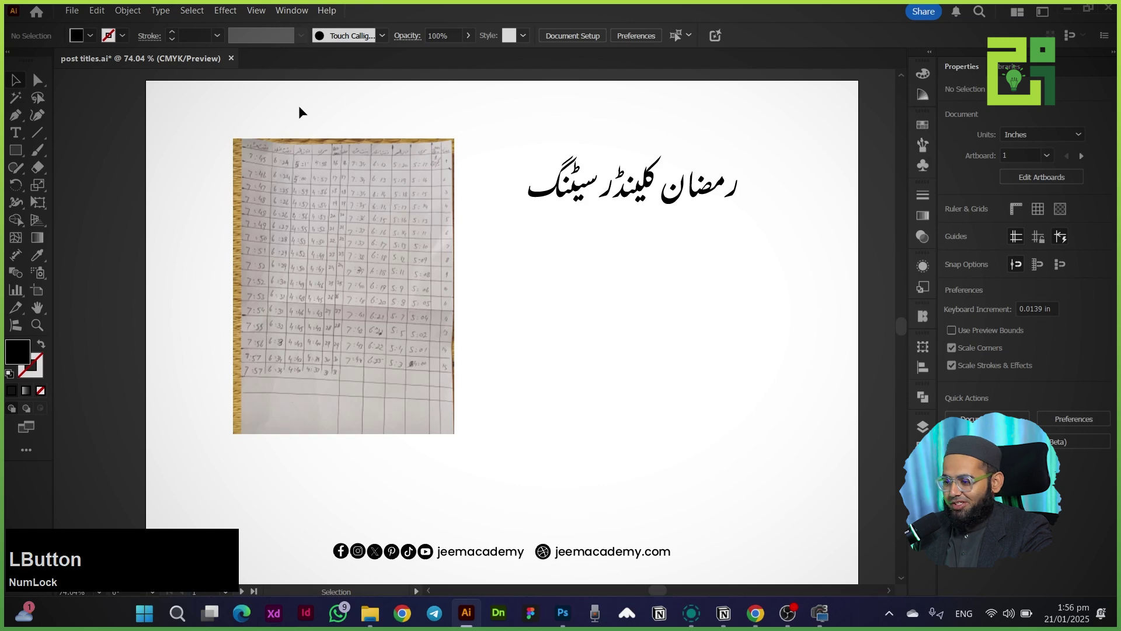
Move the timetable photo down about 0.58 in to make room above its header row.
scroll(299, 117, "up", 2, "alt")
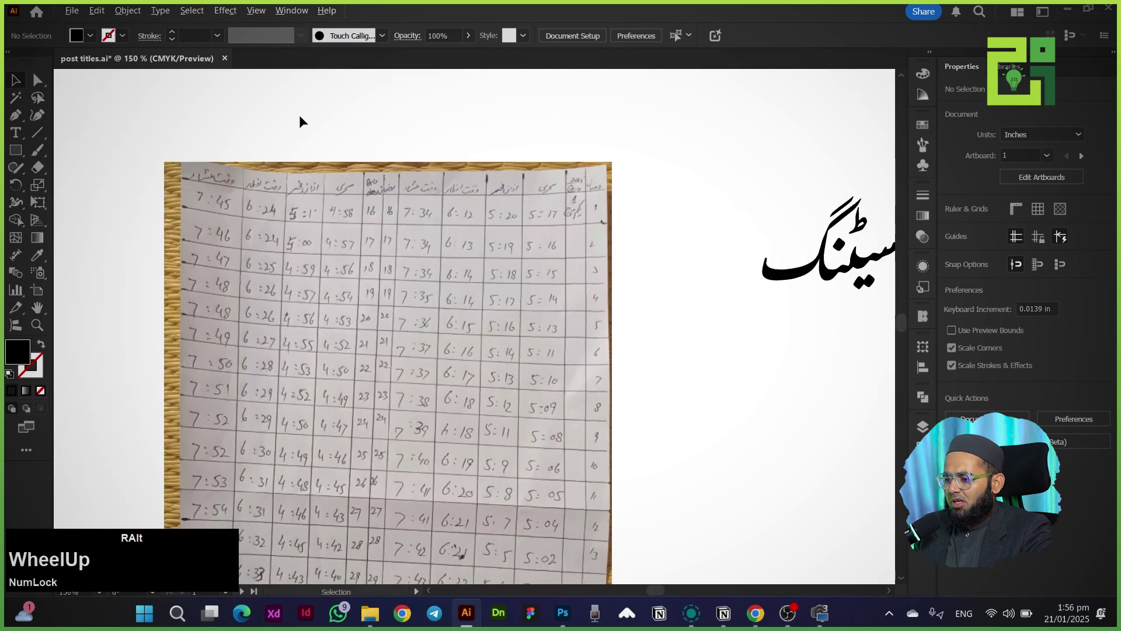
scroll(299, 115, "up", 2, "alt")
key("space")
left_click_drag(569, 158, 475, 126)
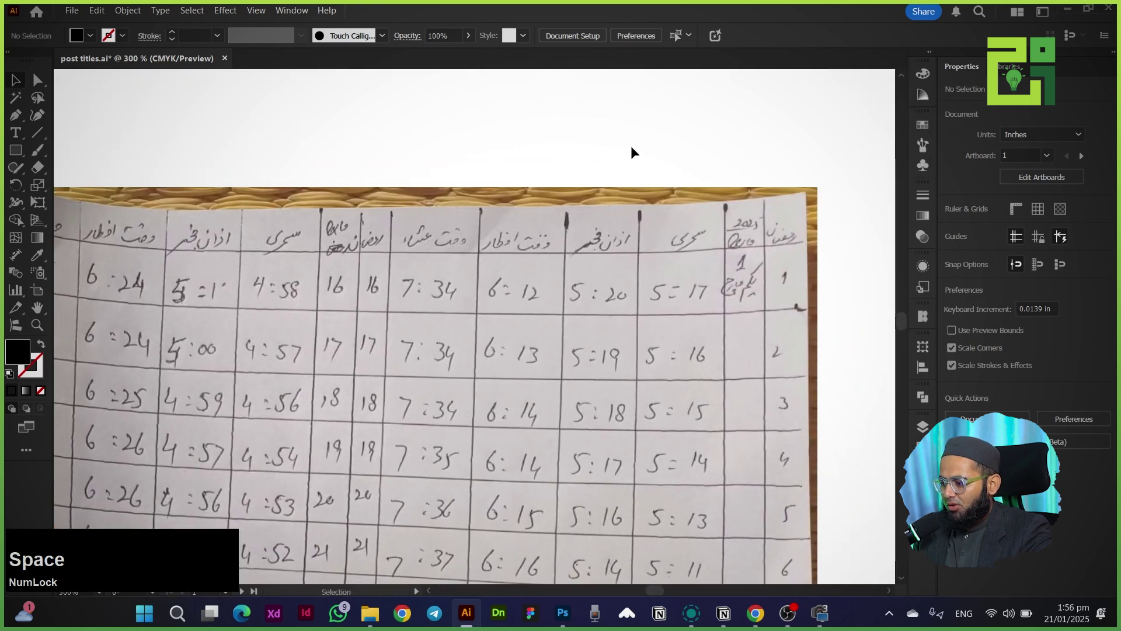
left_click_drag(636, 168, 651, 133)
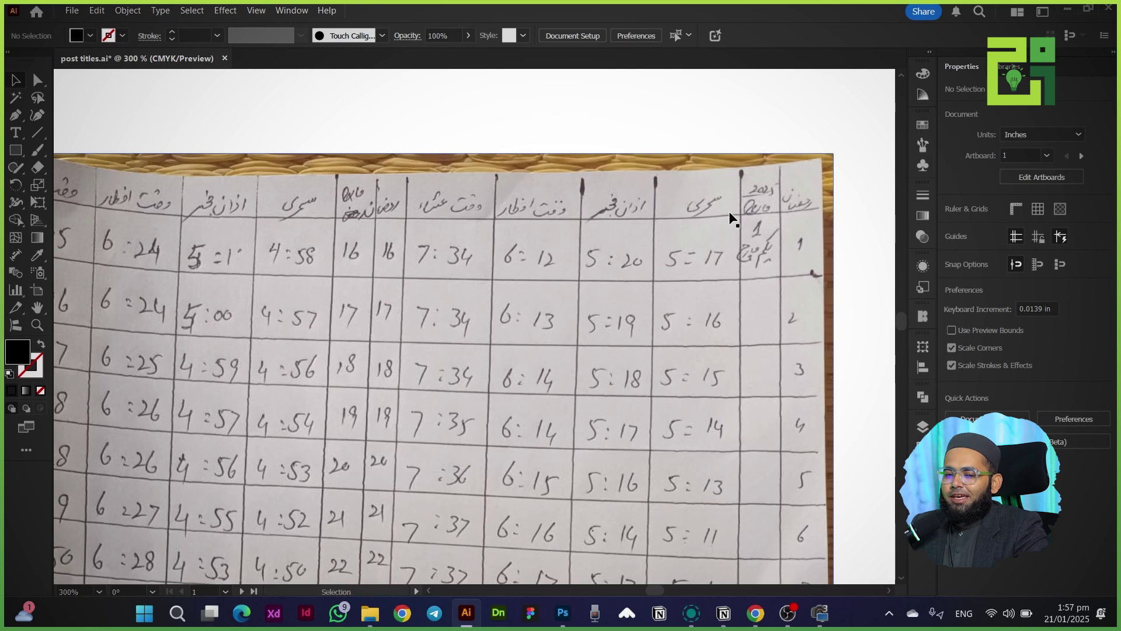
left_click_drag(730, 219, 724, 380)
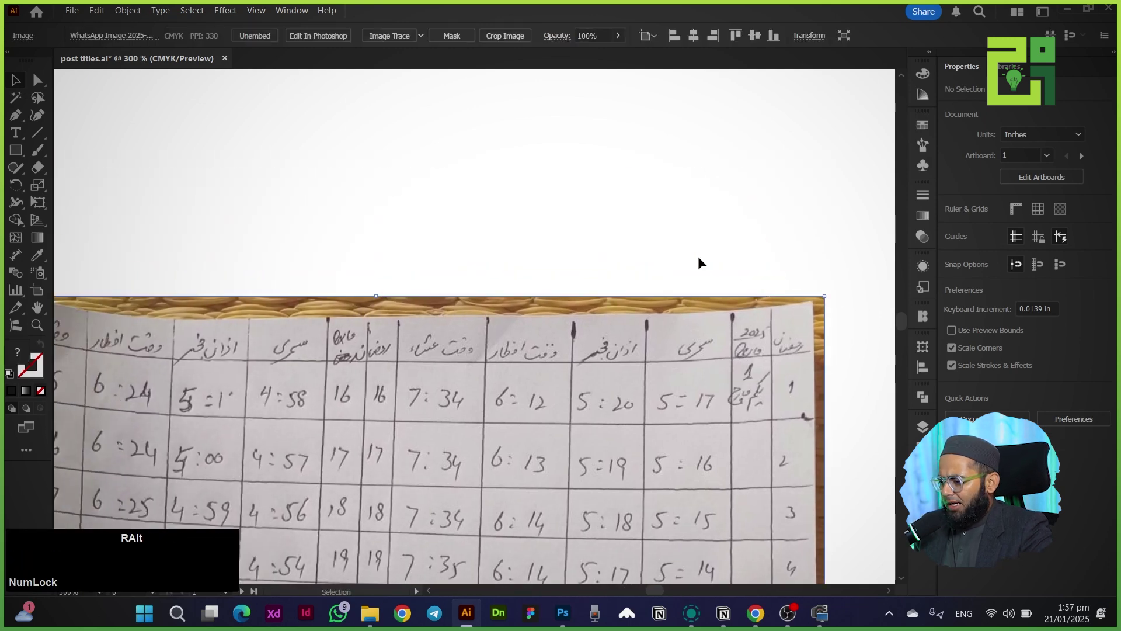
Draw a black rectangle about 0.195 × 0.1277 in above the photo and duplicate it twice, edge to edge towards the left.
scroll(692, 251, "up", 1)
left_click_drag(692, 250, 657, 247)
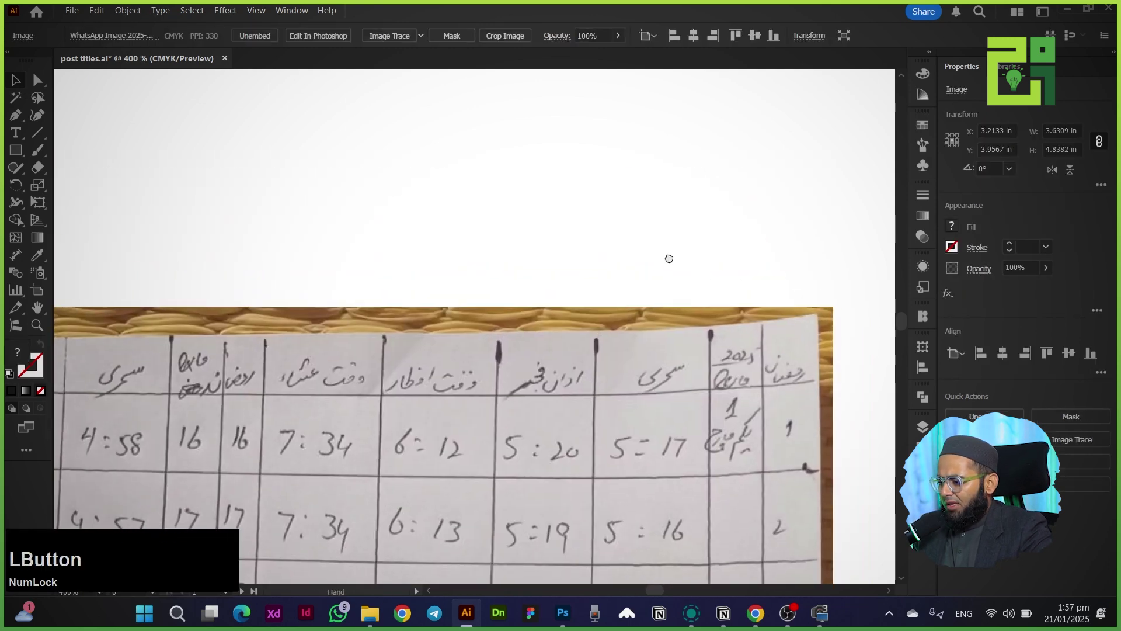
left_click(16, 152)
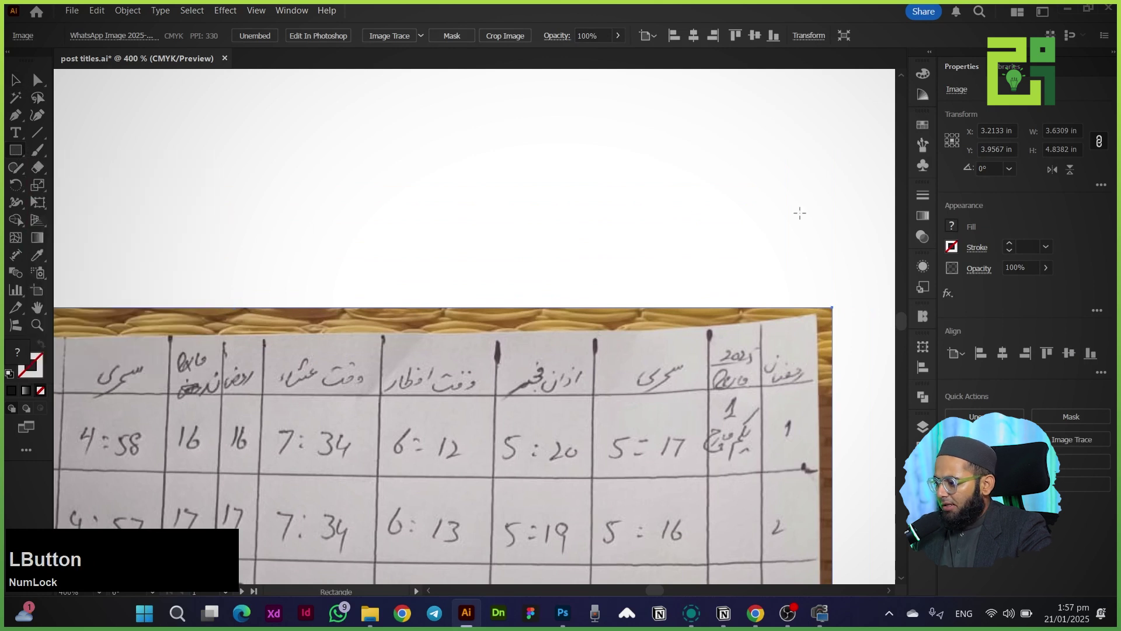
left_click_drag(817, 195, 639, 234)
key("v")
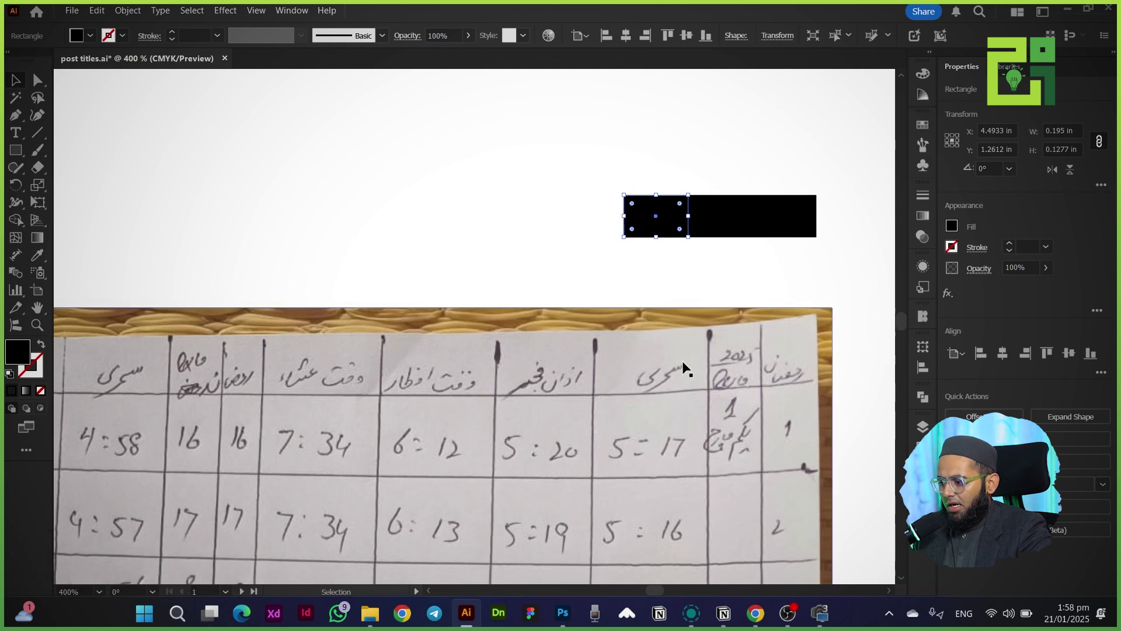
left_click_drag(737, 224, 787, 227)
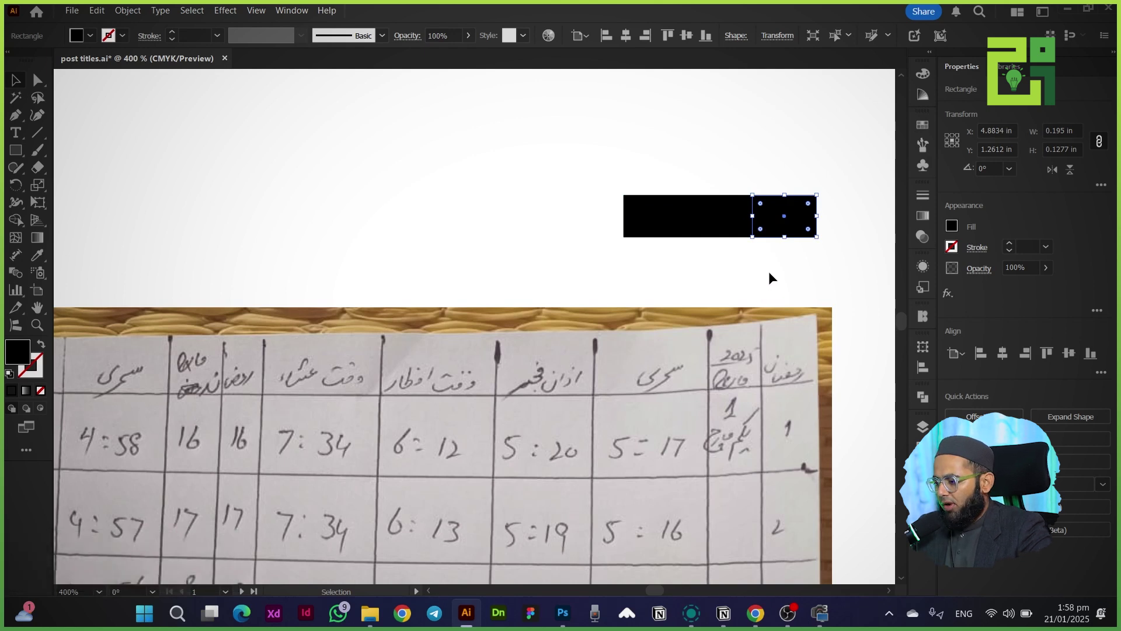
left_click_drag(778, 230, 714, 191)
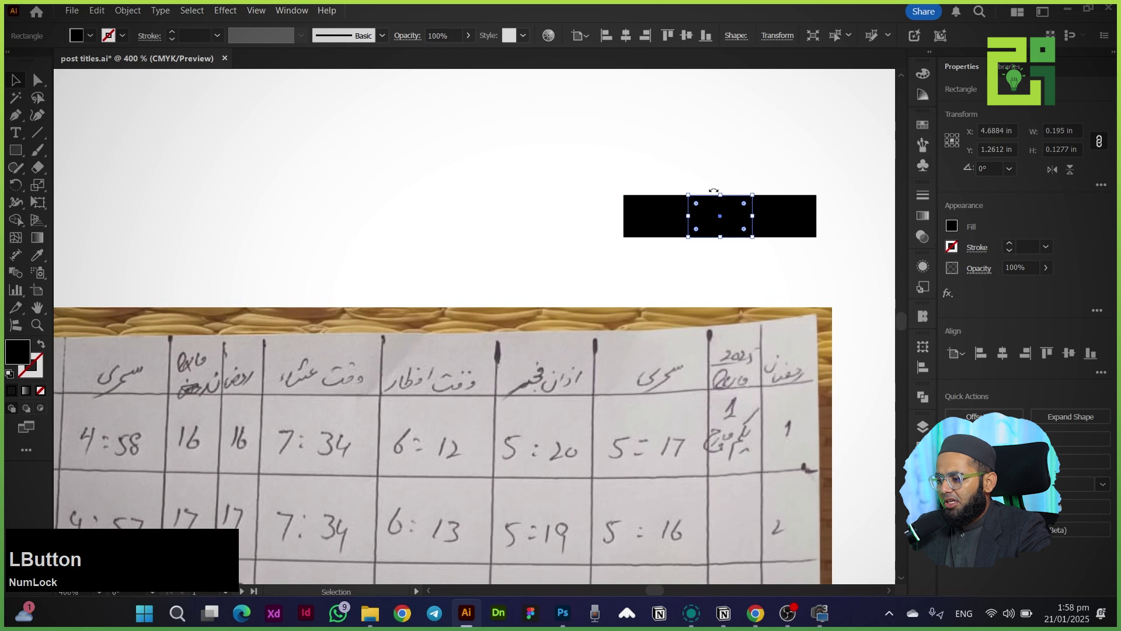
Widen the third rectangle to about 0.3227 in and duplicate it three times leftward to form a six-cell row.
left_click(555, 154)
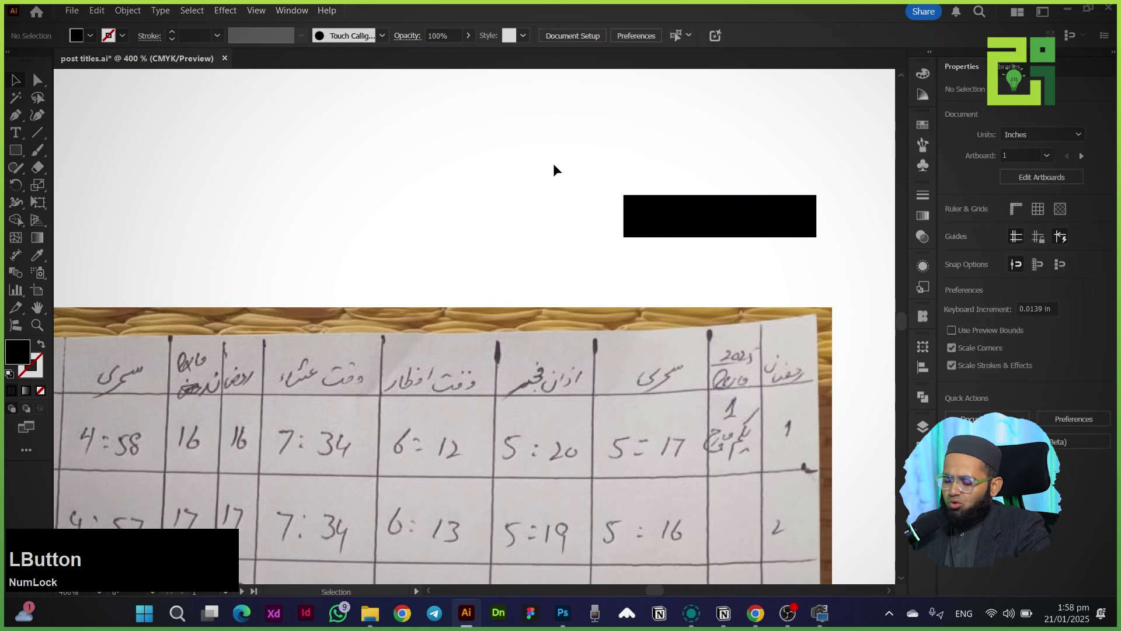
left_click(656, 218)
left_click_drag(621, 218, 513, 243)
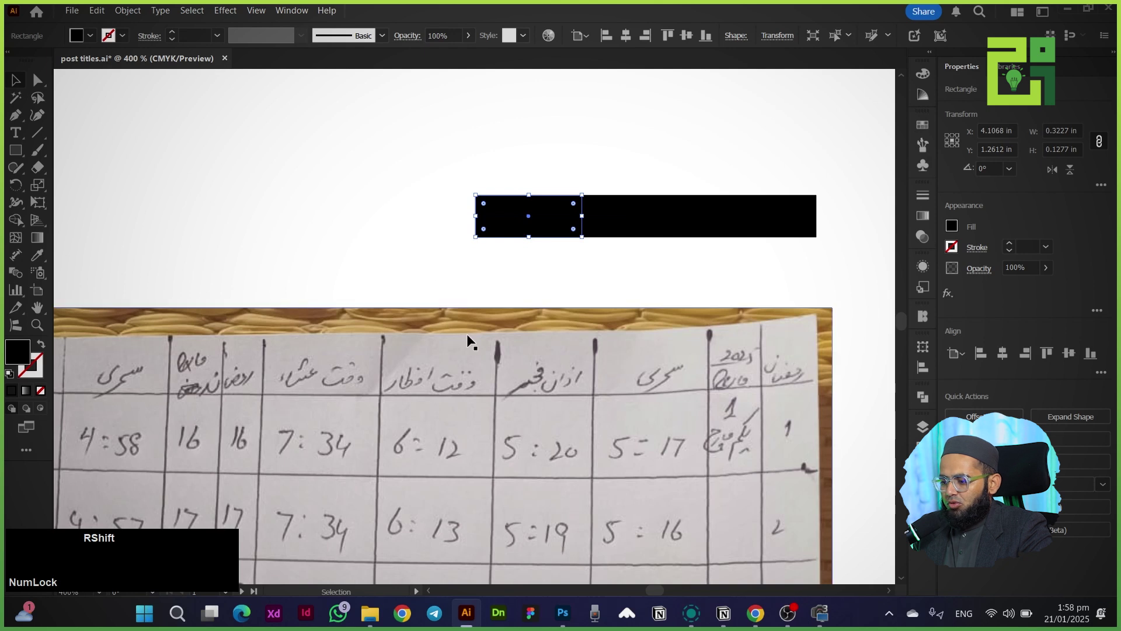
left_click_drag(401, 190, 355, 272, "shift")
left_click(353, 272)
left_click_drag(132, 168, 820, 267)
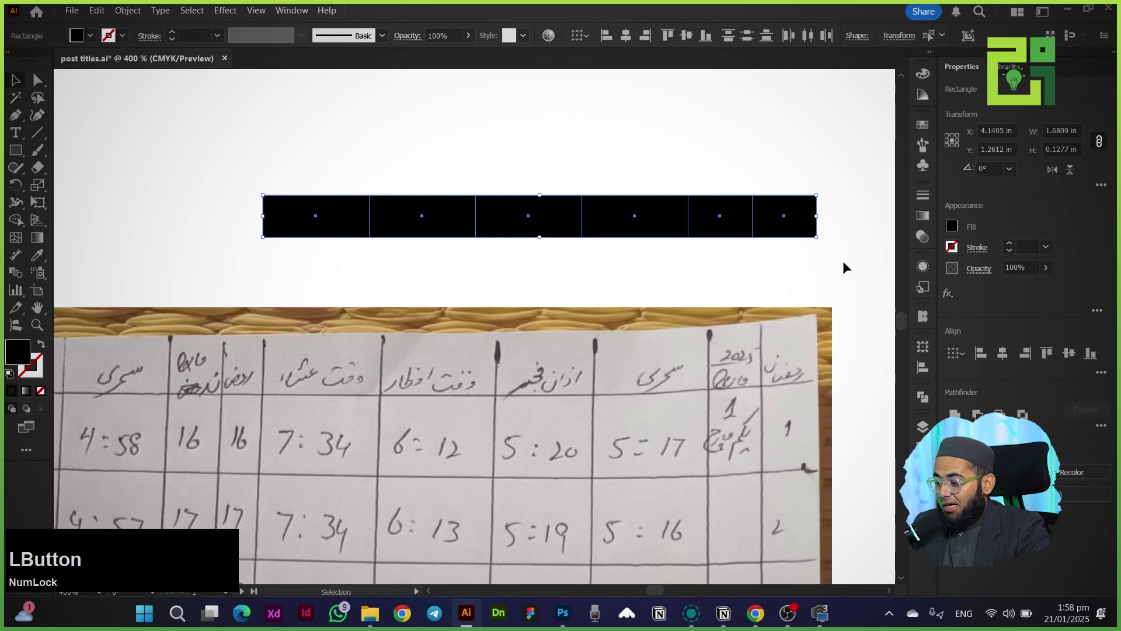
left_click(702, 262)
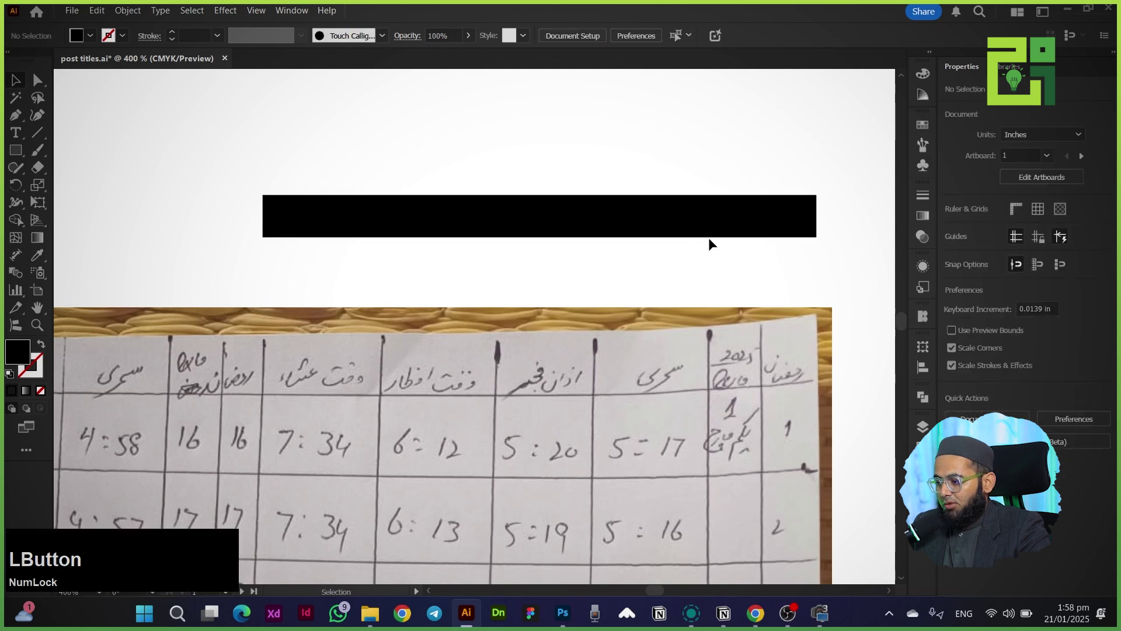
Fill the row's second cell from the right with green 00dfa3.
left_click(712, 227)
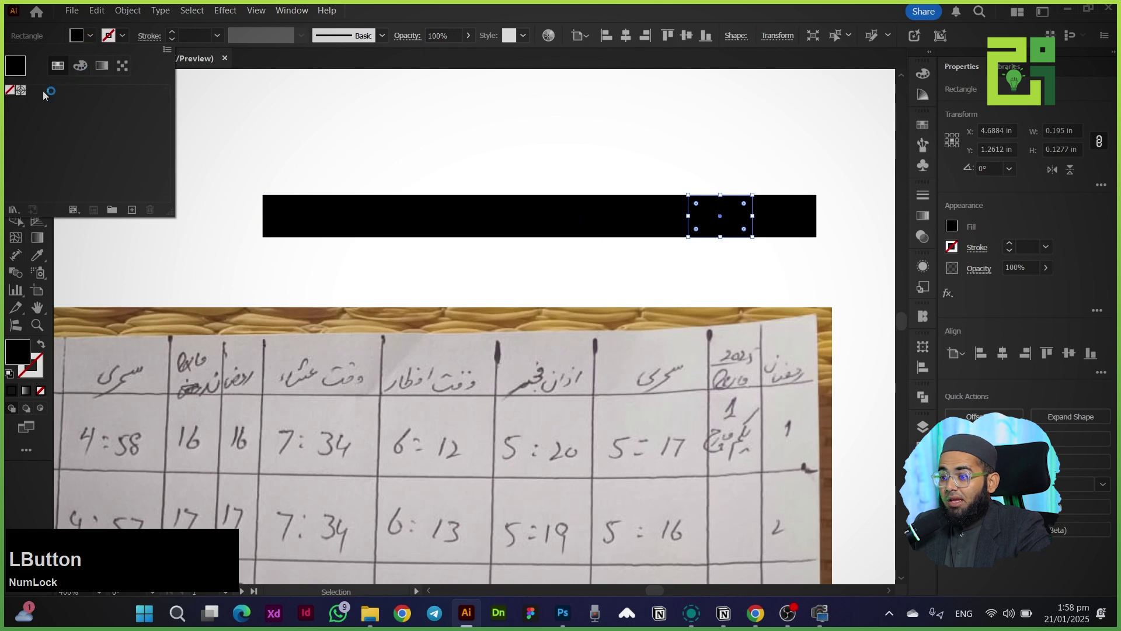
left_click(80, 66)
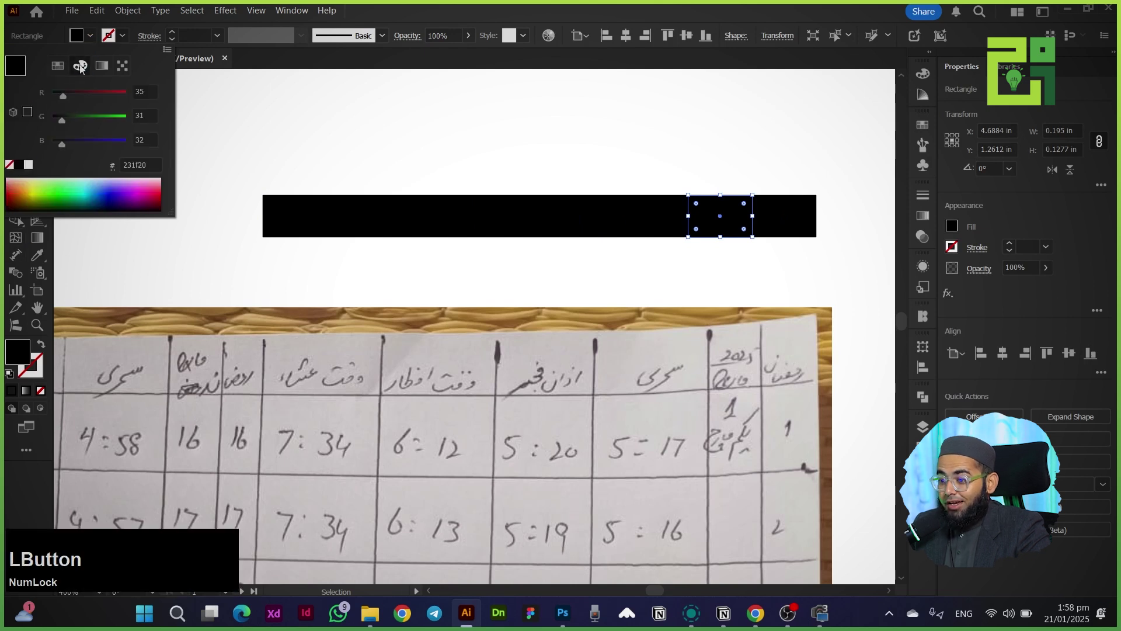
left_click(85, 188)
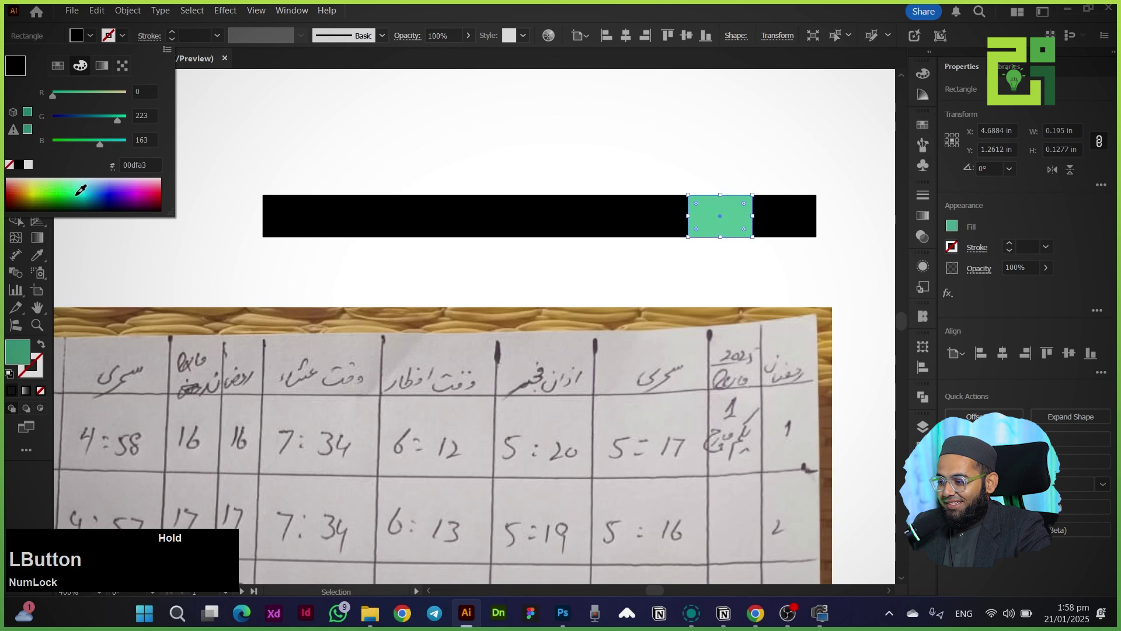
left_click(557, 268)
Apply the sampled green fill to the row's fourth and sixth cells from the right with the Eyedropper.
left_click(572, 231)
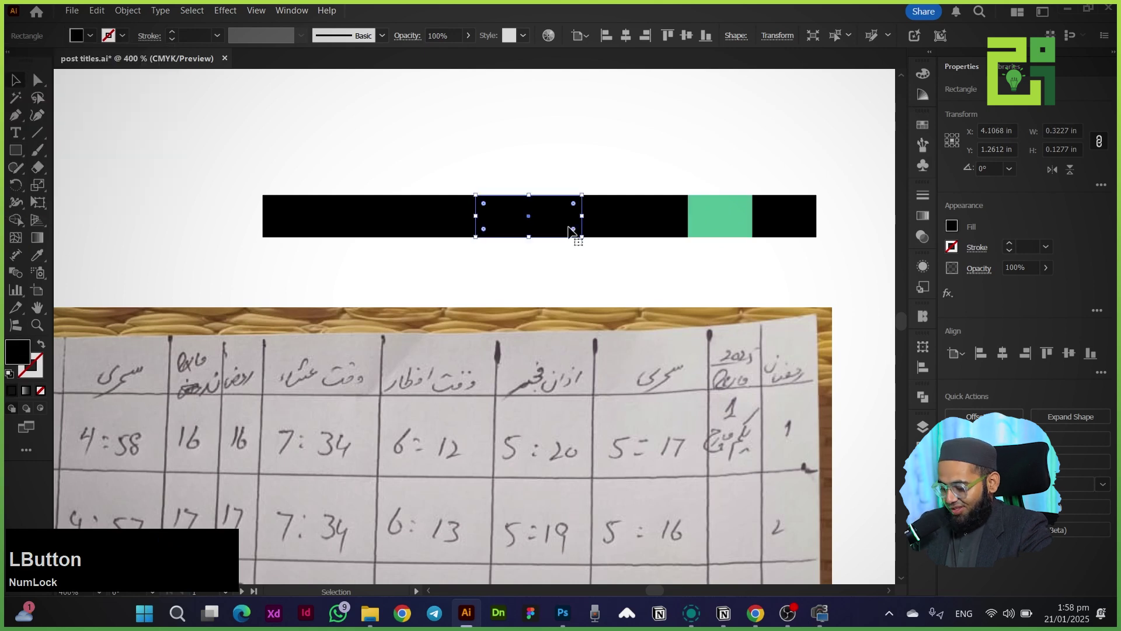
key("i")
left_click(720, 215)
key("v")
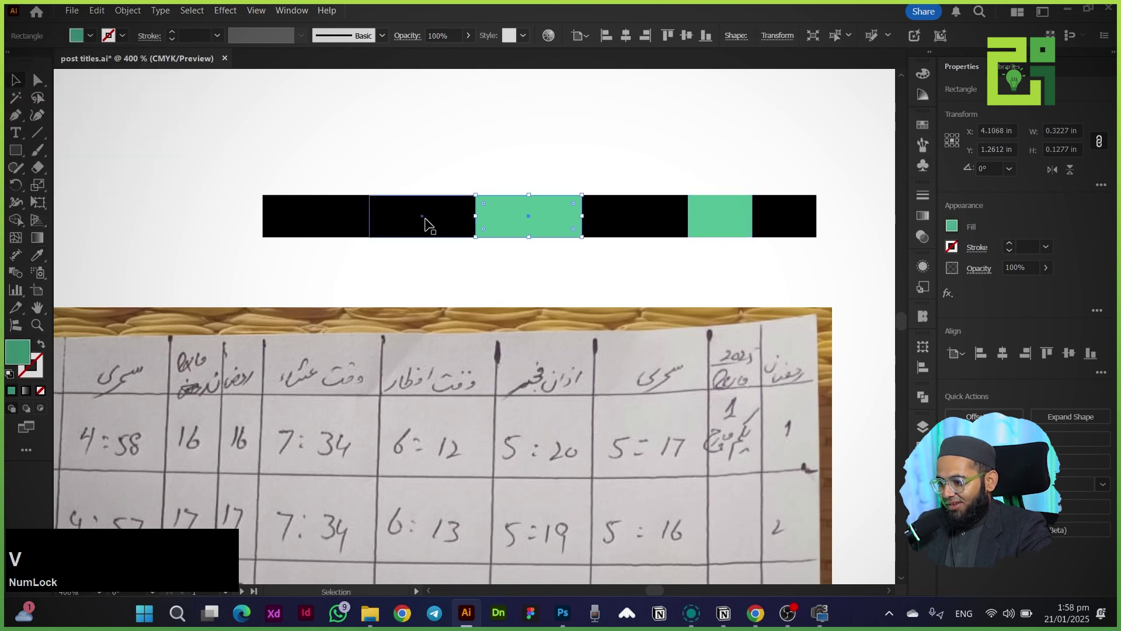
left_click(322, 219)
key("i")
left_click(530, 205)
key("v")
left_click(473, 144)
key("space")
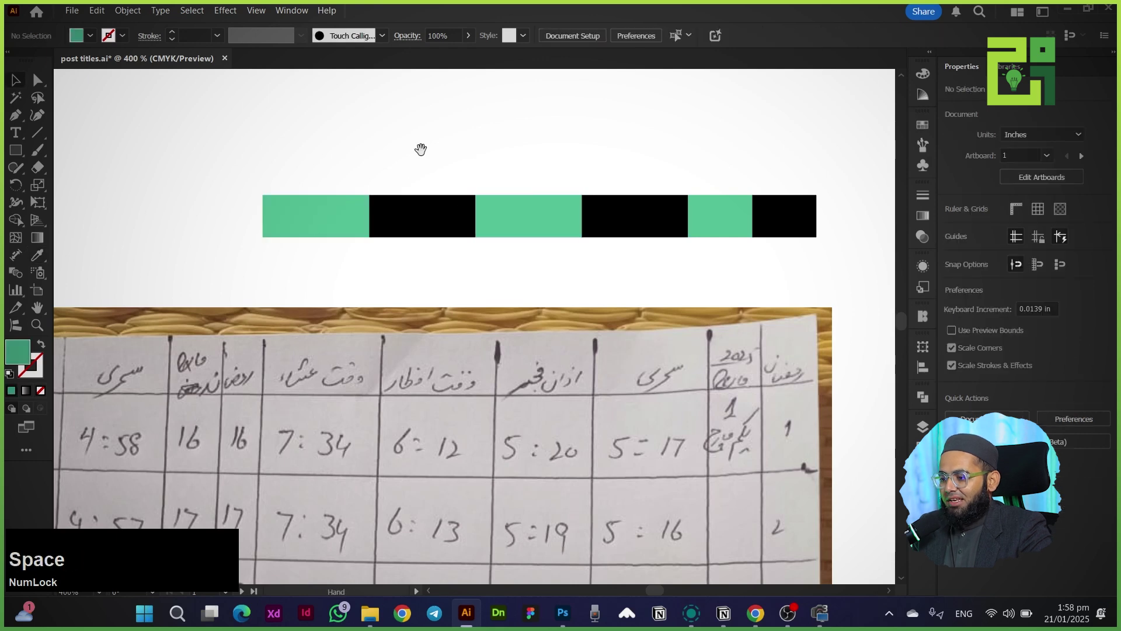
left_click_drag(421, 150, 379, 151)
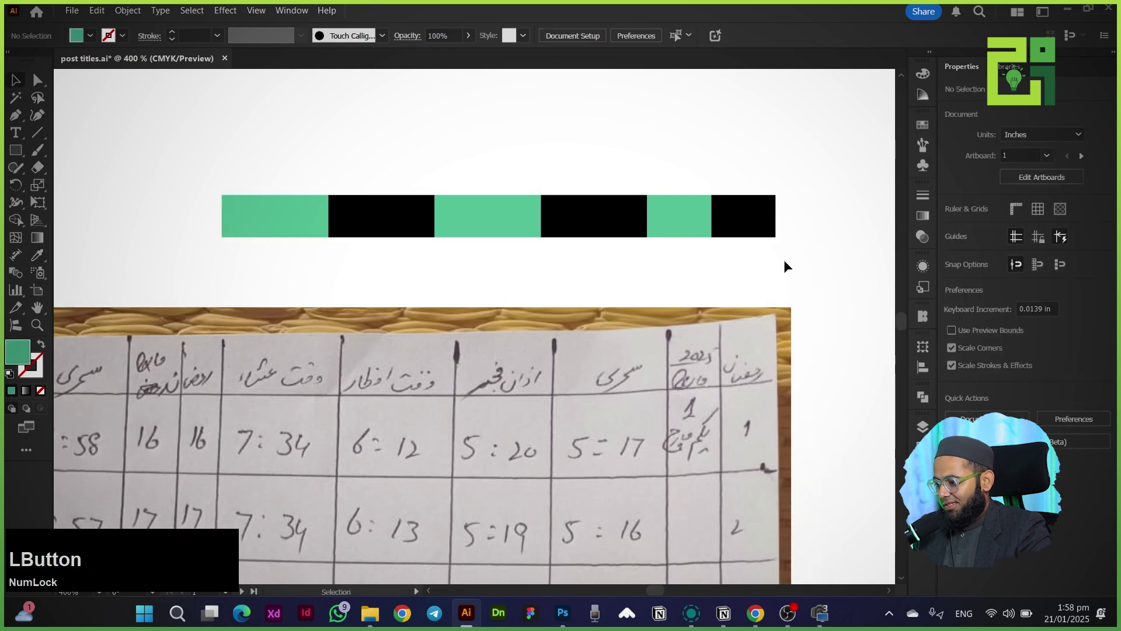
Place the complete six-cell row in the empty area below the title رمضان کلینڈر سیٹنگ.
left_click_drag(784, 259, 268, 216)
scroll(271, 267, "down", 3)
left_click_drag(317, 246, 715, 448)
scroll(787, 470, "up", 2)
left_click_drag(587, 498, 364, 388)
scroll(441, 339, "up", 2)
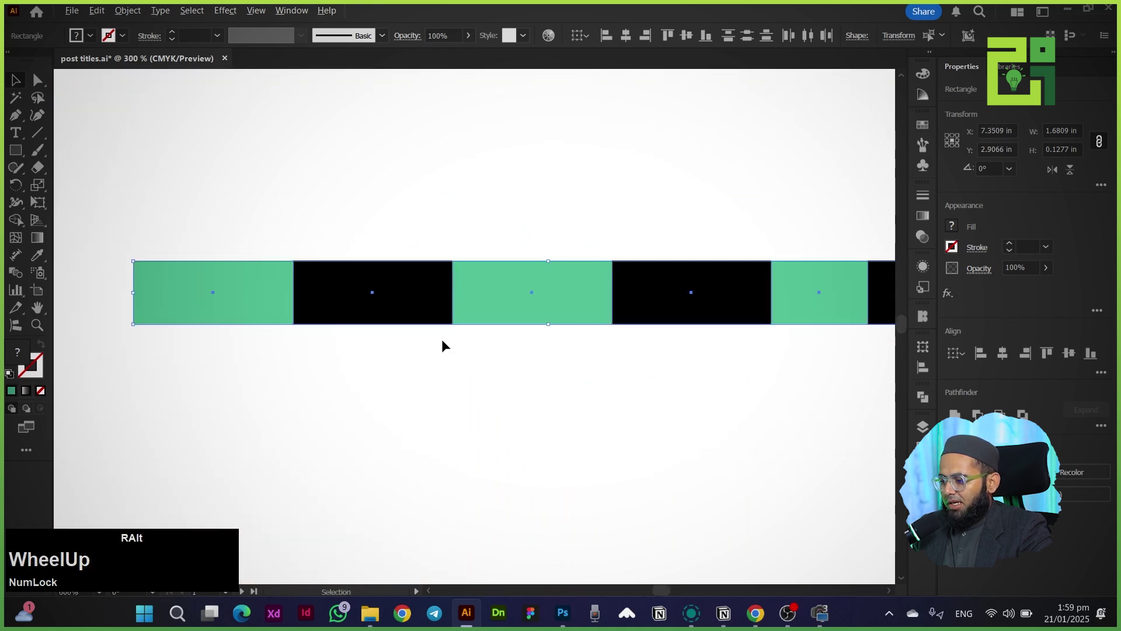
Duplicate the six-cell row and spread the two rows apart vertically below the title.
key("space")
left_click_drag(504, 380, 436, 356)
scroll(414, 329, "down", 1)
left_click(418, 329)
scroll(719, 304, "up", 1)
left_click(684, 324)
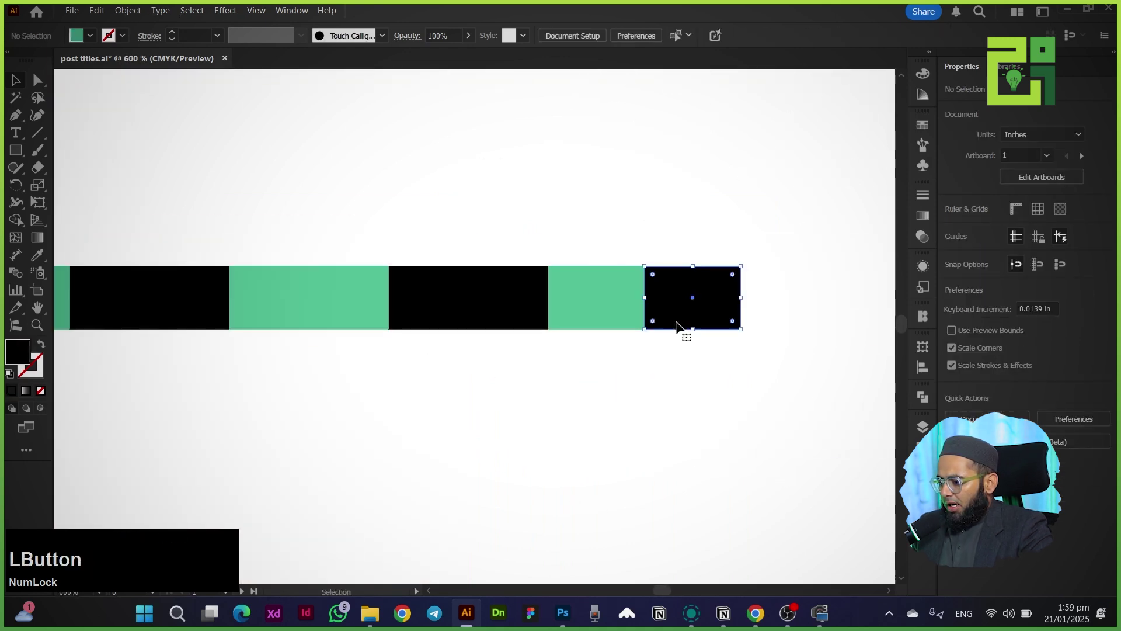
key("space")
left_click_drag(523, 403, 641, 377)
scroll(640, 376, "down", 2)
left_click_drag(826, 268, 384, 212)
left_click_drag(300, 288, 724, 385)
left_click_drag(589, 333, 565, 432)
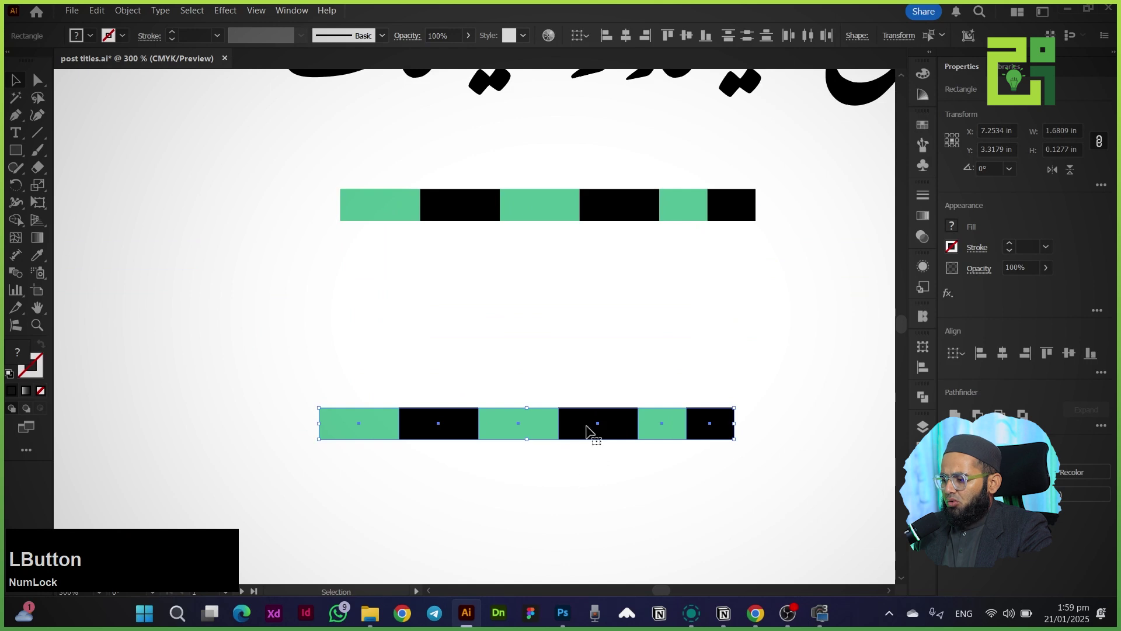
Fully round the two outer corners of the rightmost black cell in the lower row.
scroll(630, 464, "up", 2)
left_click_drag(629, 464, 553, 375)
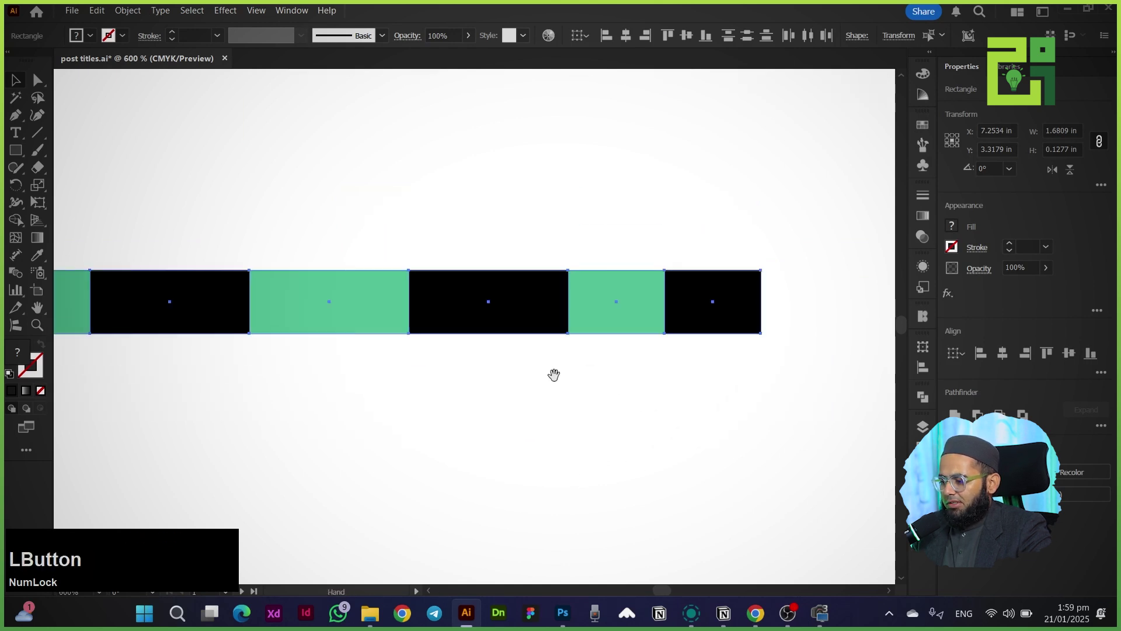
left_click(553, 377)
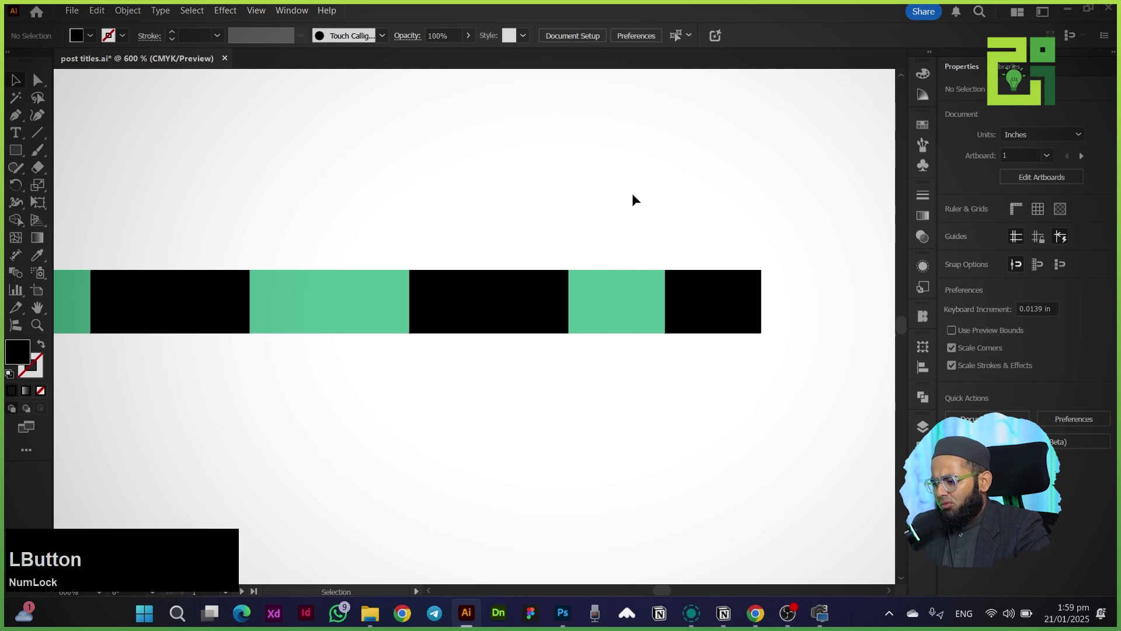
left_click_drag(634, 197, 683, 294)
left_click(684, 295)
scroll(743, 322, "up", 2)
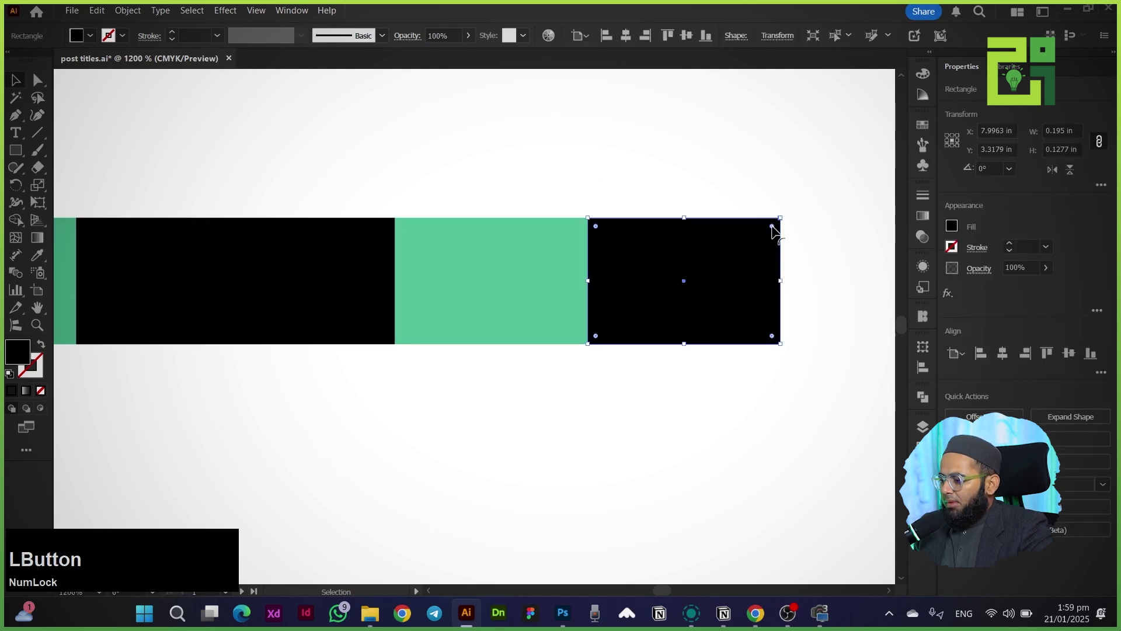
left_click(772, 337)
left_click_drag(772, 337, 713, 295)
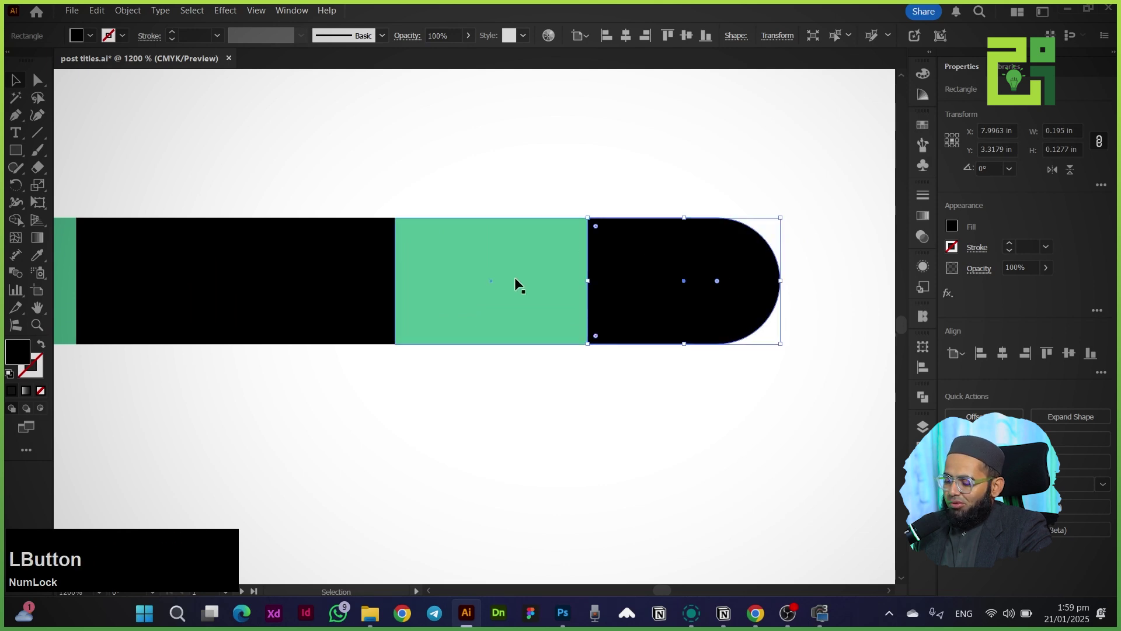
left_click(352, 436)
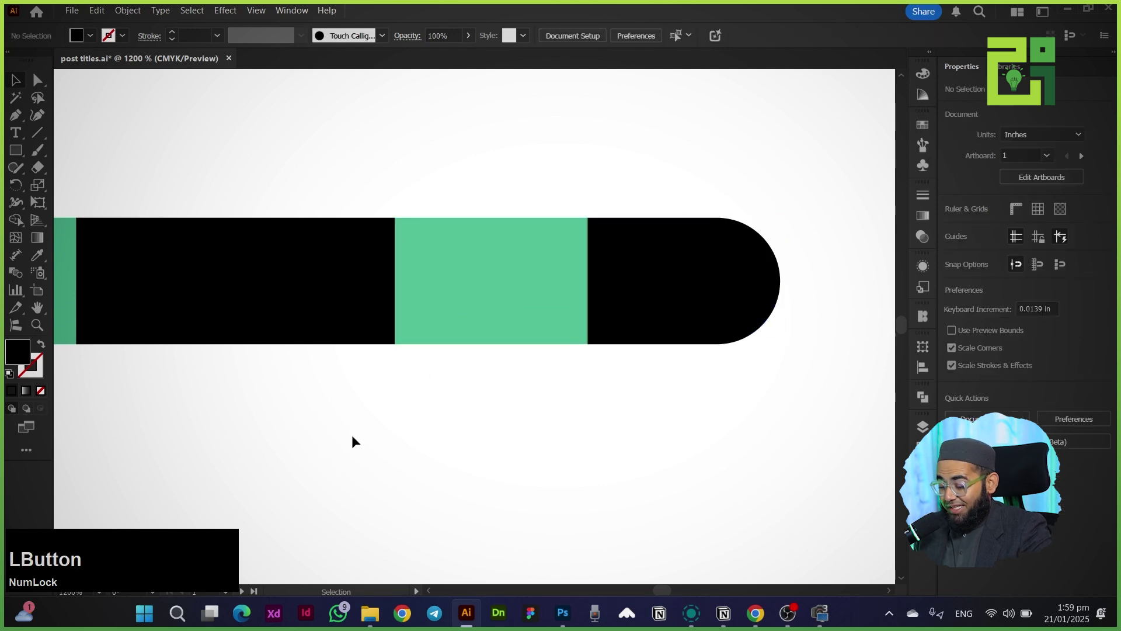
Nudge the rounded end cell 0.0139 in to the left so it overlaps the adjacent green cell.
scroll(378, 430, "down", 2, "alt")
key("space")
left_click_drag(325, 463, 426, 426)
left_click(643, 304)
key("Left")
key("Right")
key("Left")
key("Right")
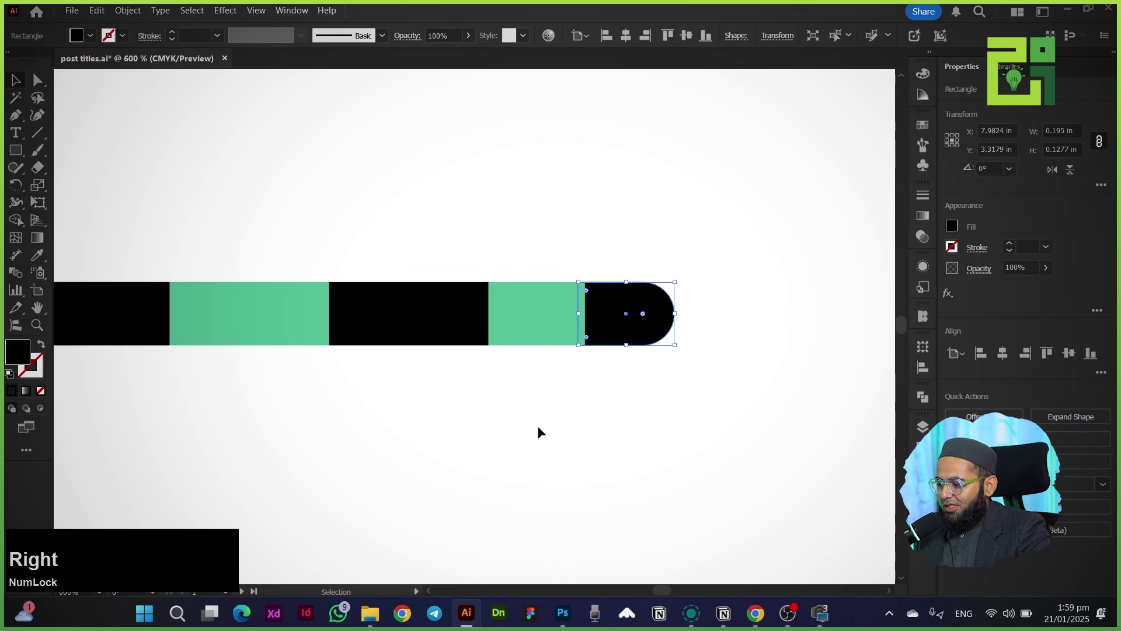
left_click(538, 431)
key("space")
left_click_drag(503, 438, 537, 430)
Narrow the small green cell beside the rounded end by pulling in its left edge.
left_click(583, 302)
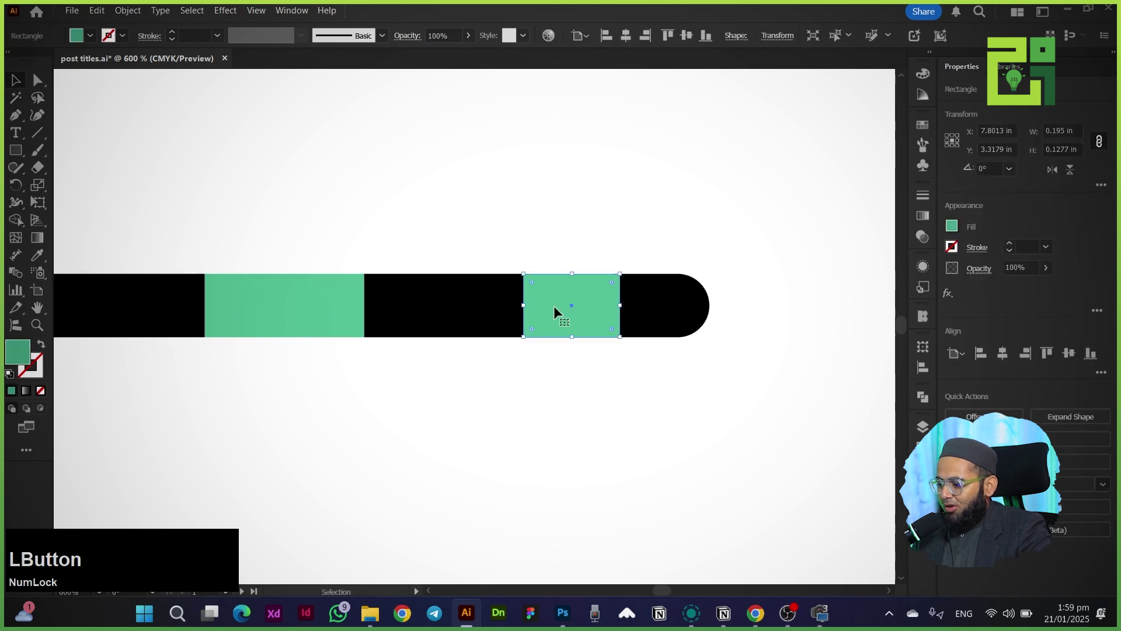
left_click_drag(524, 309, 660, 377)
left_click(518, 333)
key("space")
Close the gap between the four wide cells and the narrowed green cell, and reduce each wide cell to about 0.2473 in.
left_click_drag(678, 381, 90, 248)
key("shift+Right")
key("shift+Left")
left_click_drag(681, 288, 692, 286)
left_click_drag(85, 281, 235, 283)
Fully round the two outer corners of the green cell at the left end of the row.
left_click(267, 227)
left_click_drag(266, 227, 212, 195)
left_click(240, 234)
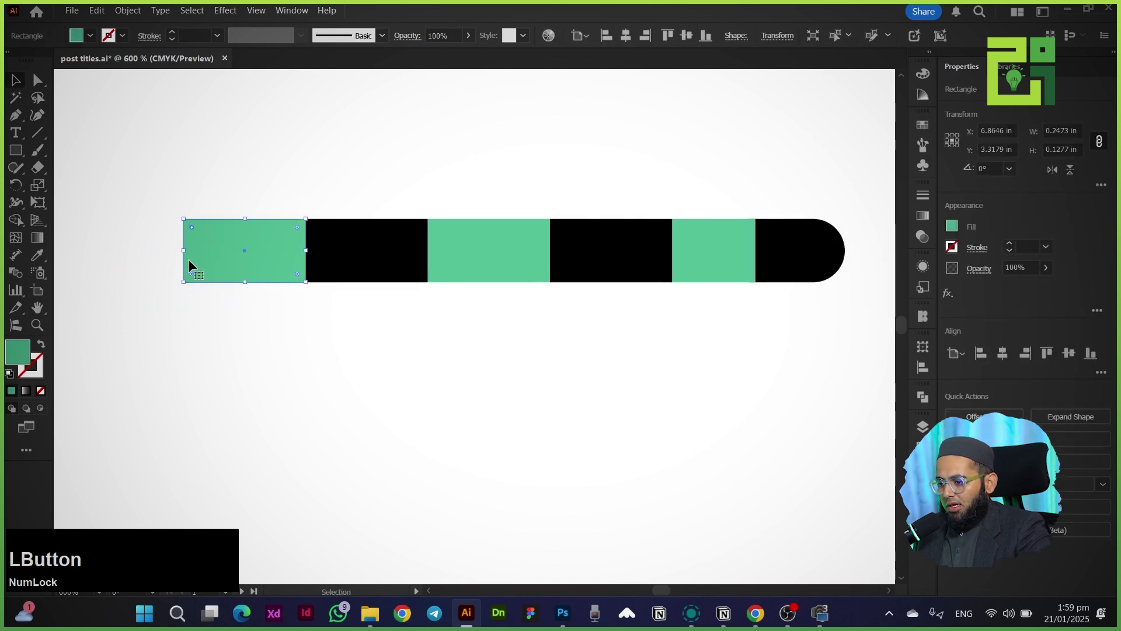
left_click_drag(322, 275, 320, 278)
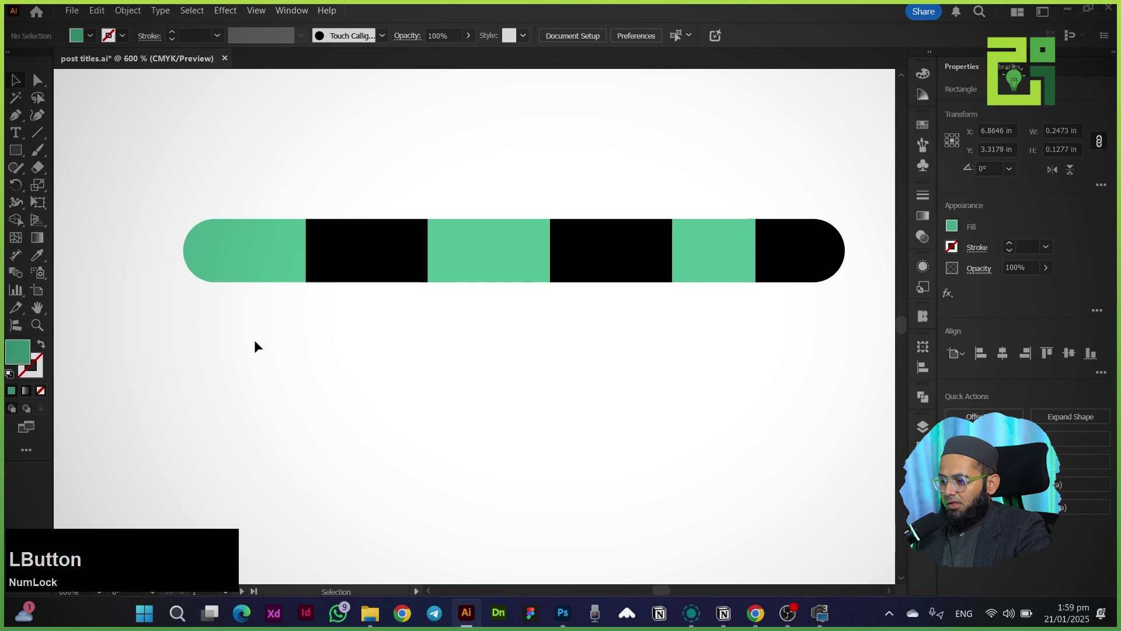
Recolour the three black cells in the row dark navy blue.
left_click(292, 250, "shift")
left_click(77, 36)
left_click(104, 193)
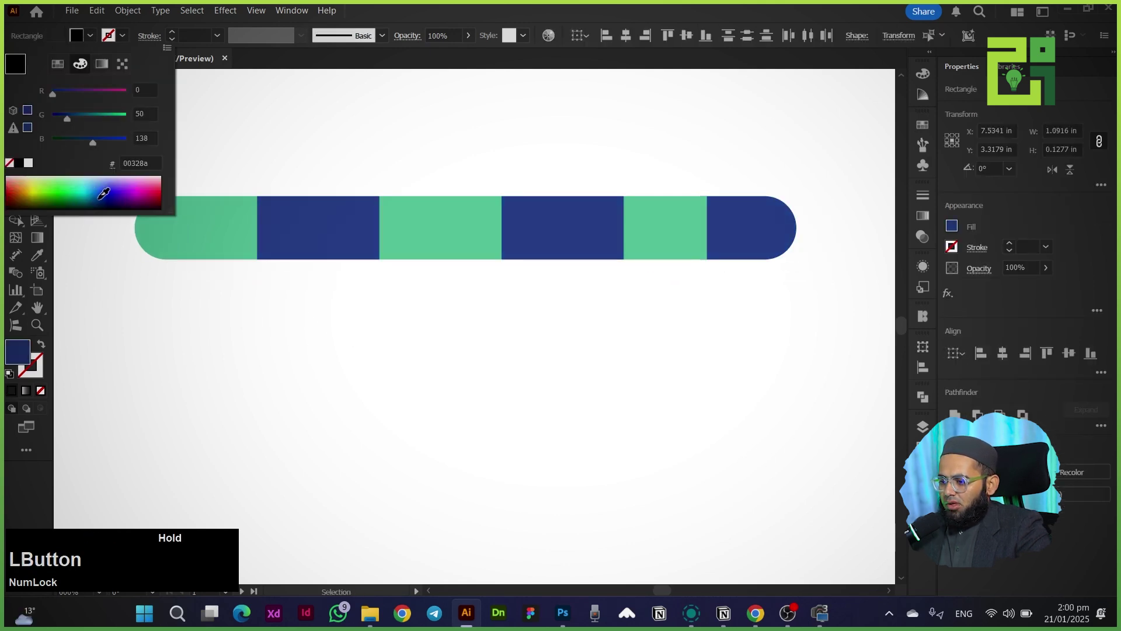
left_click_drag(99, 193, 109, 196)
left_click(655, 241)
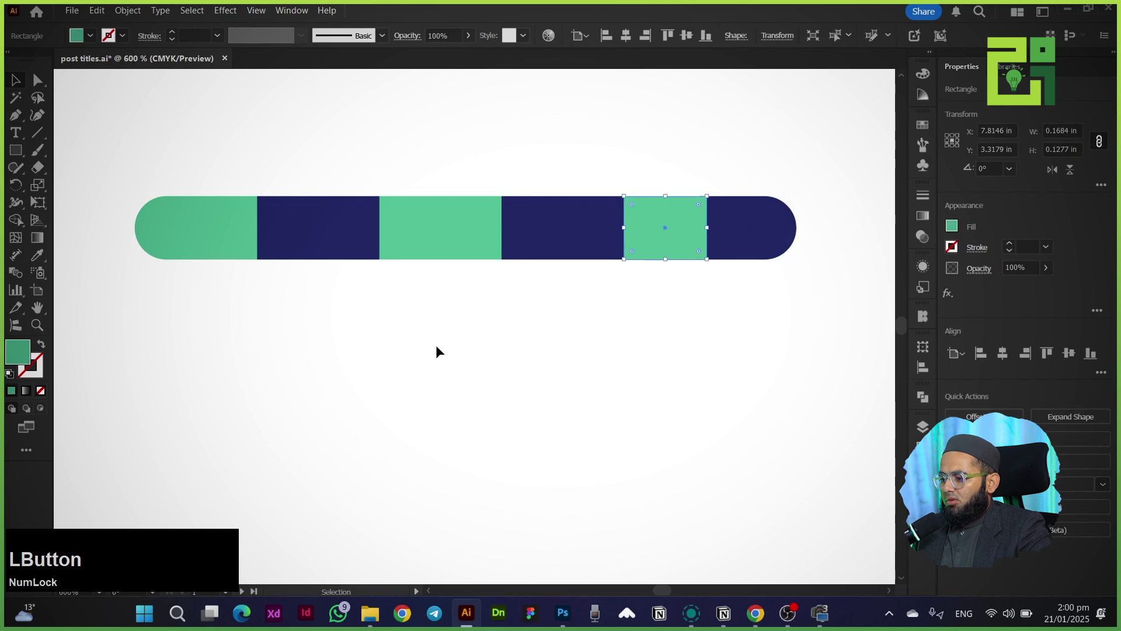
left_click_drag(420, 198, 420, 199)
left_click(202, 303)
left_click_drag(125, 165, 805, 304)
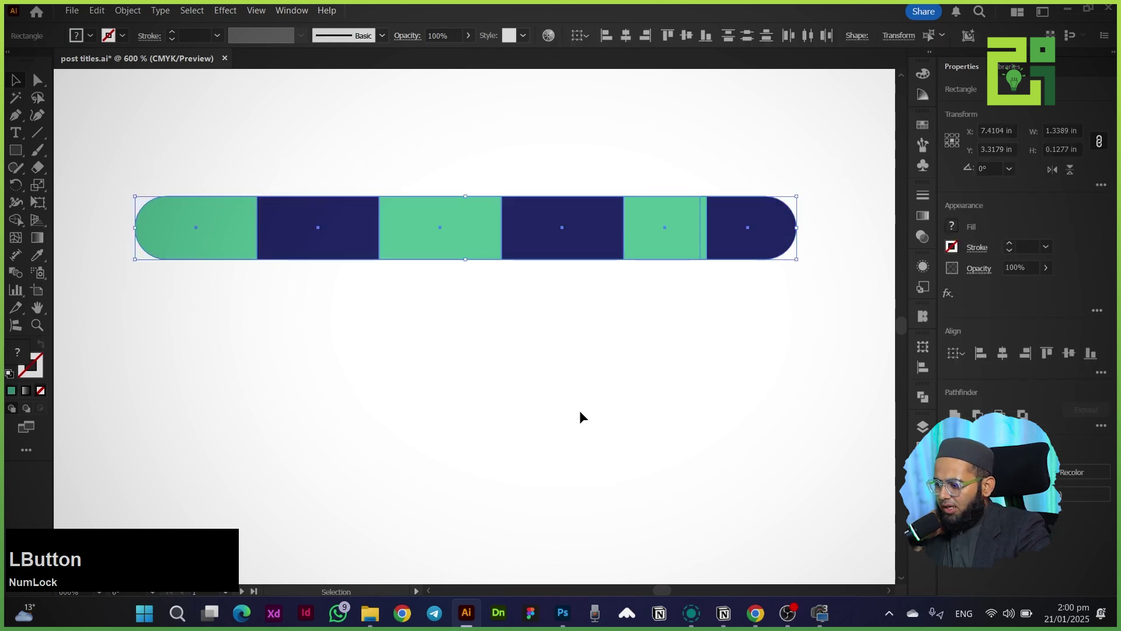
left_click(601, 405)
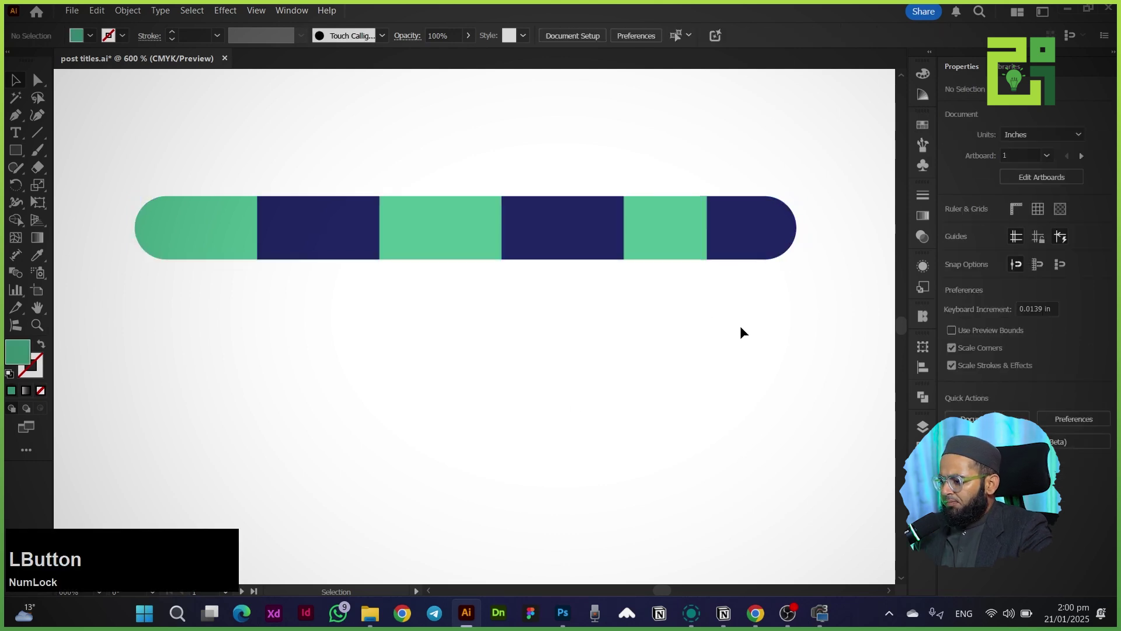
Slant the small green cell's right edge by moving only its top-right anchor horizontally outward to X 7.9242 in.
left_click(670, 234)
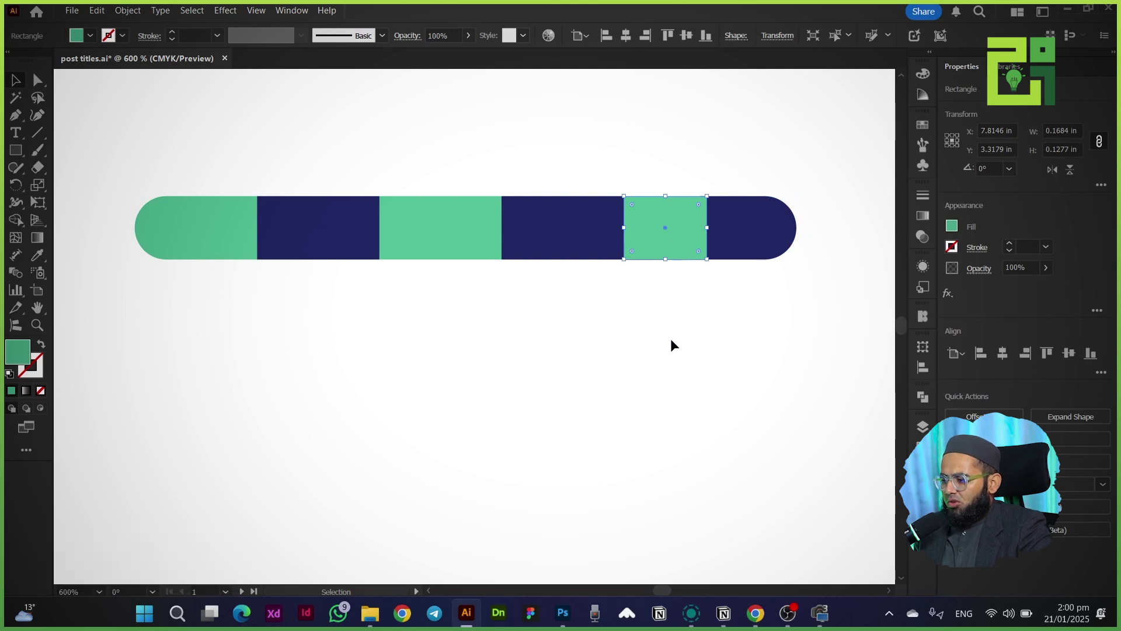
scroll(770, 166, "up", 4)
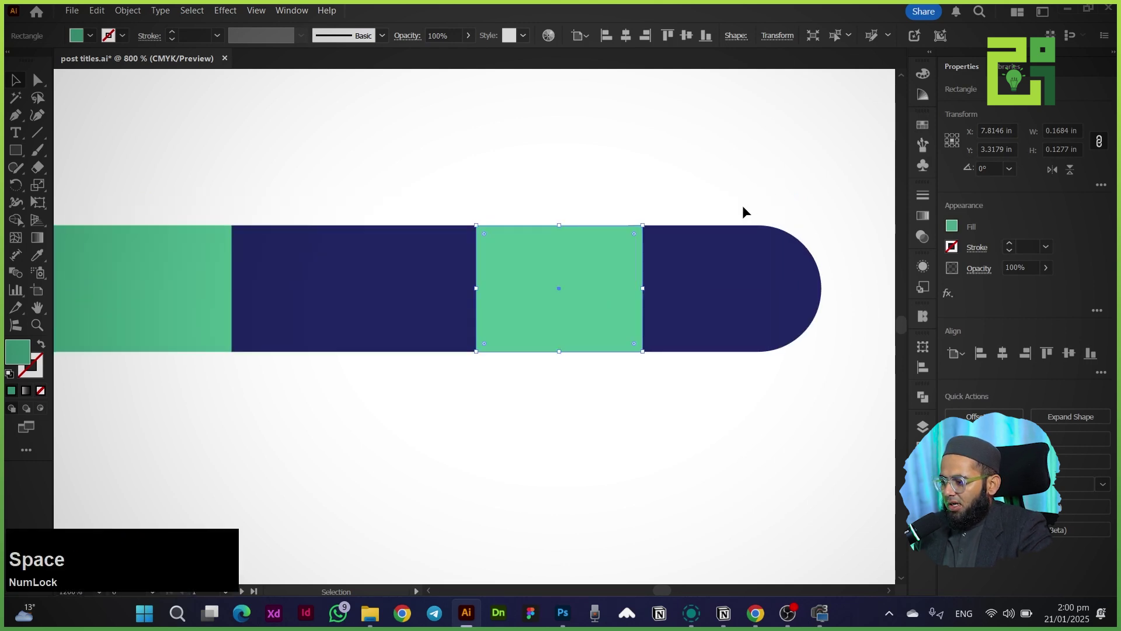
left_click_drag(742, 205, 674, 194)
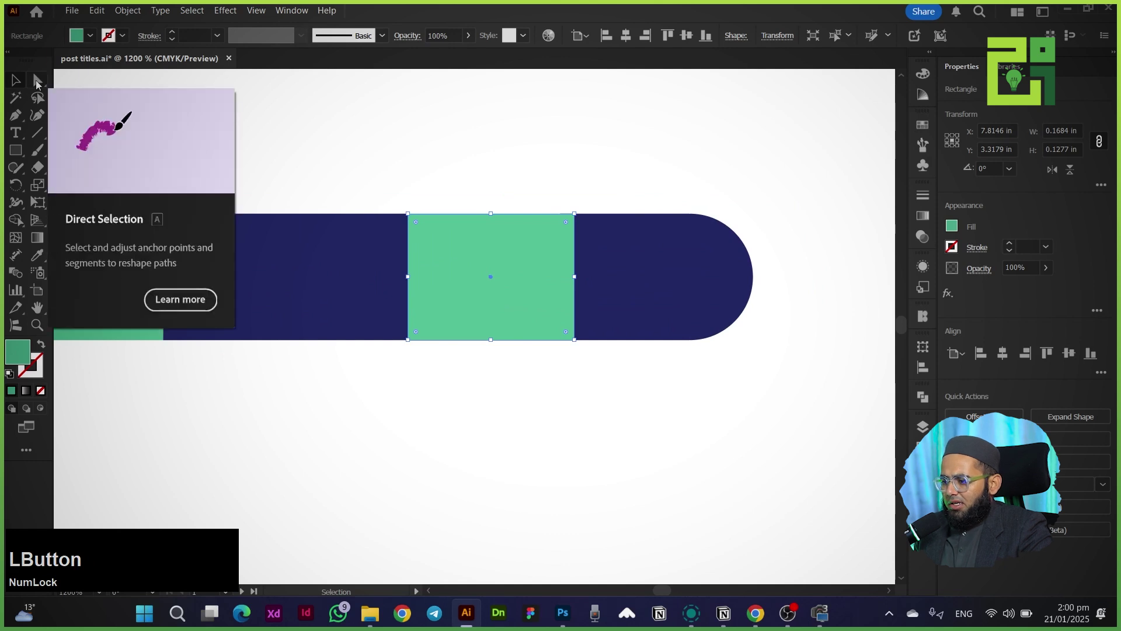
left_click(36, 83)
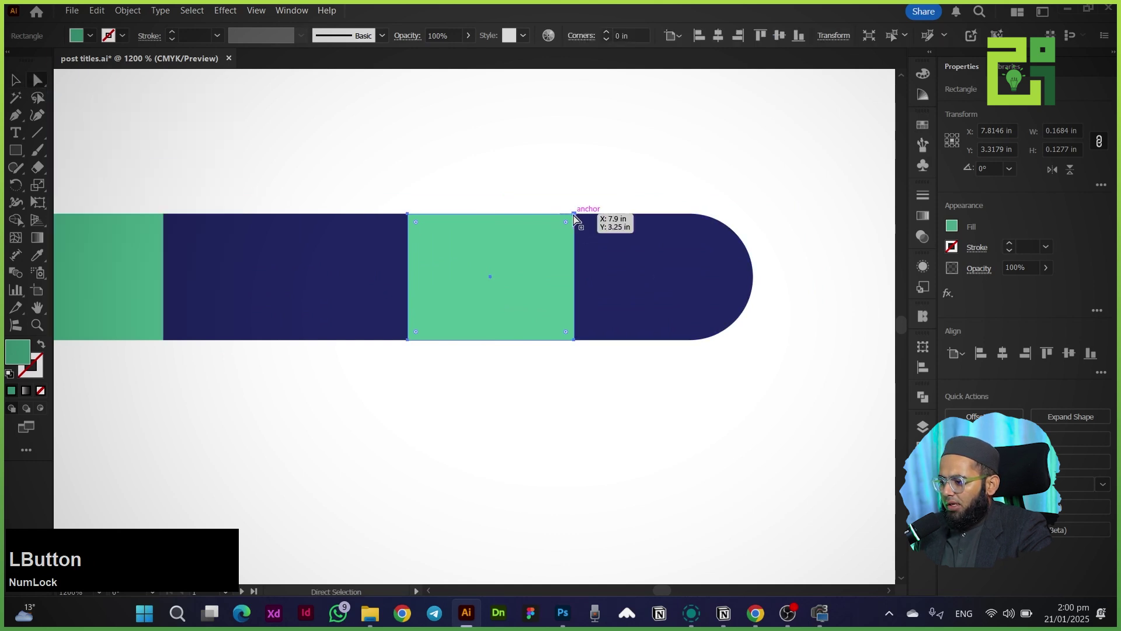
left_click(574, 215)
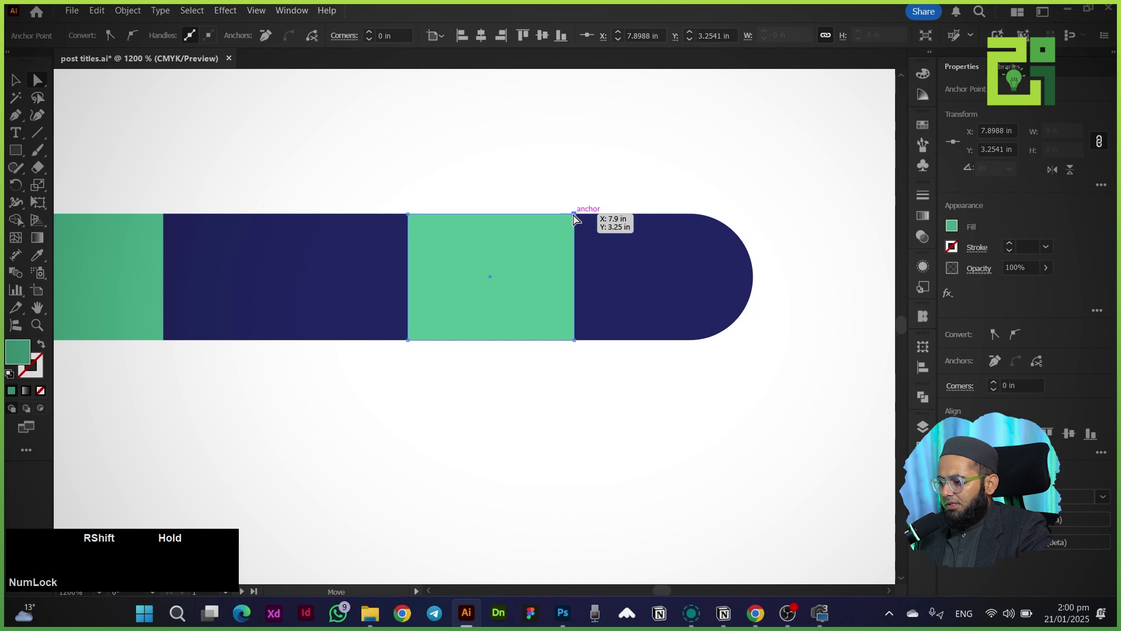
left_click_drag(573, 216, 600, 222)
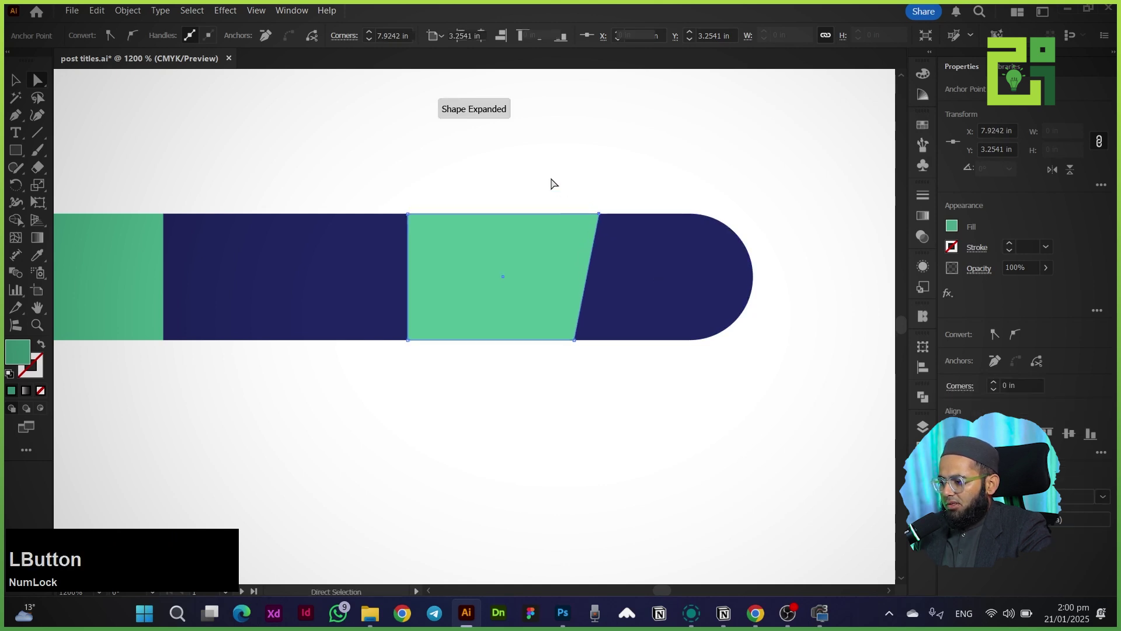
left_click(441, 187)
Examine the small green cell's slanted edge against the rest of the row.
left_click_drag(440, 188, 545, 188)
scroll(526, 199, "down", 1)
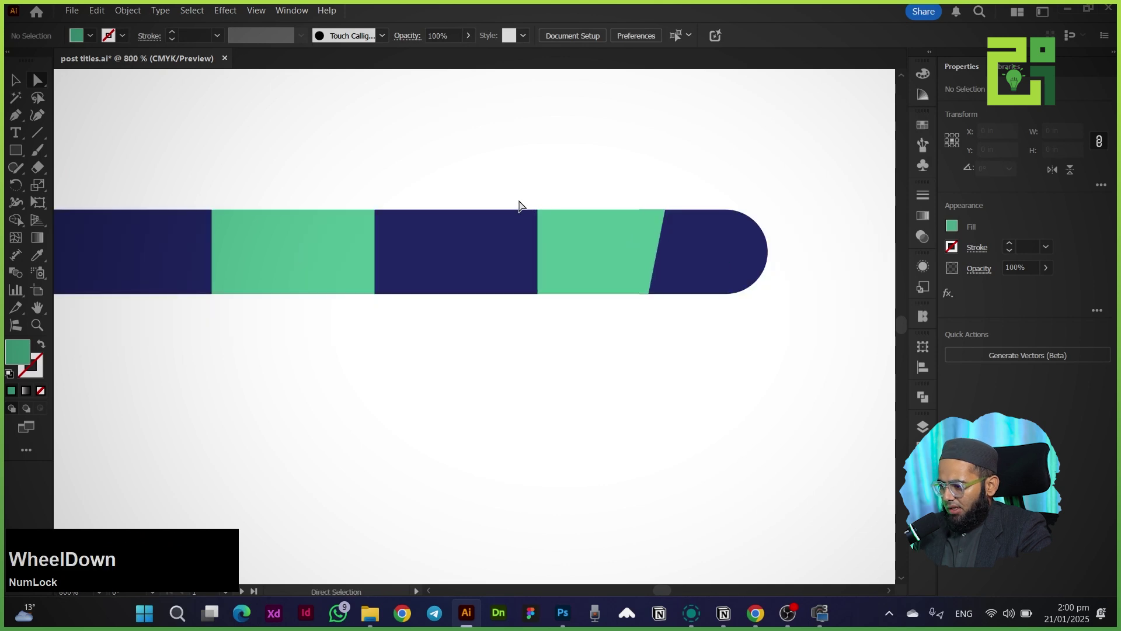
left_click(582, 244)
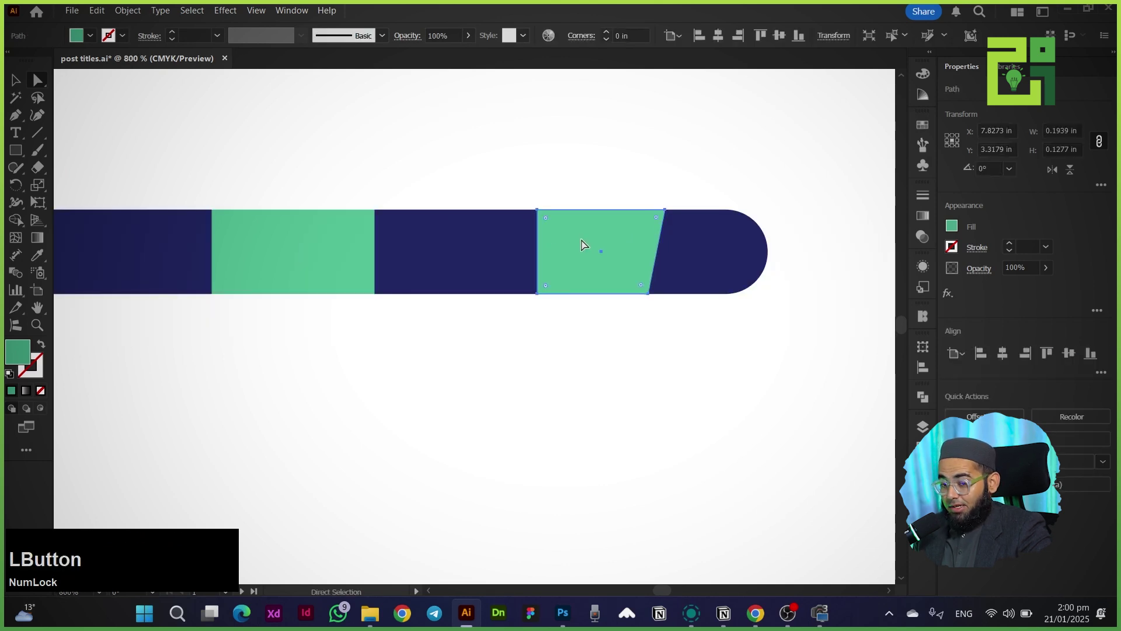
scroll(621, 237, "up", 1)
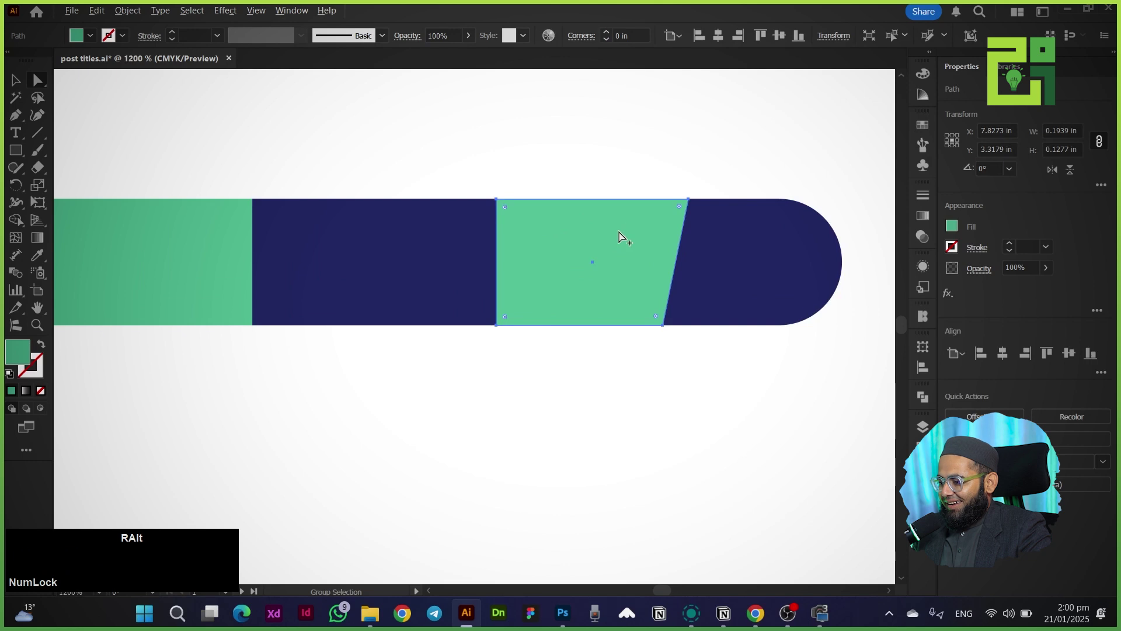
left_click_drag(565, 243, 691, 243)
scroll(659, 248, "down", 1)
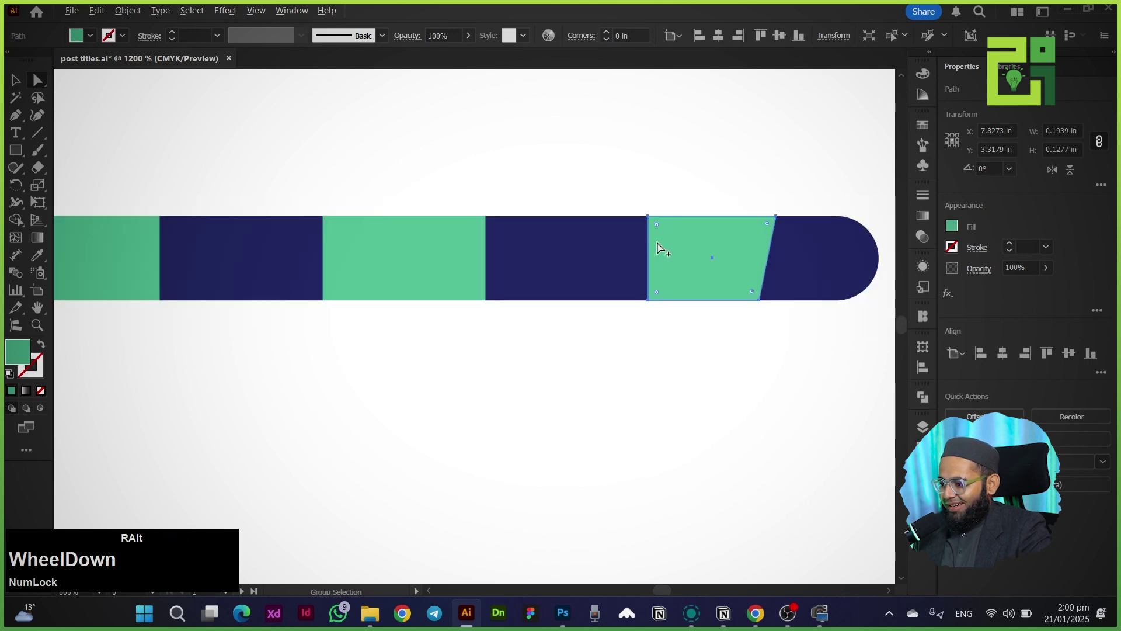
left_click(431, 391)
left_click_drag(430, 390, 472, 397)
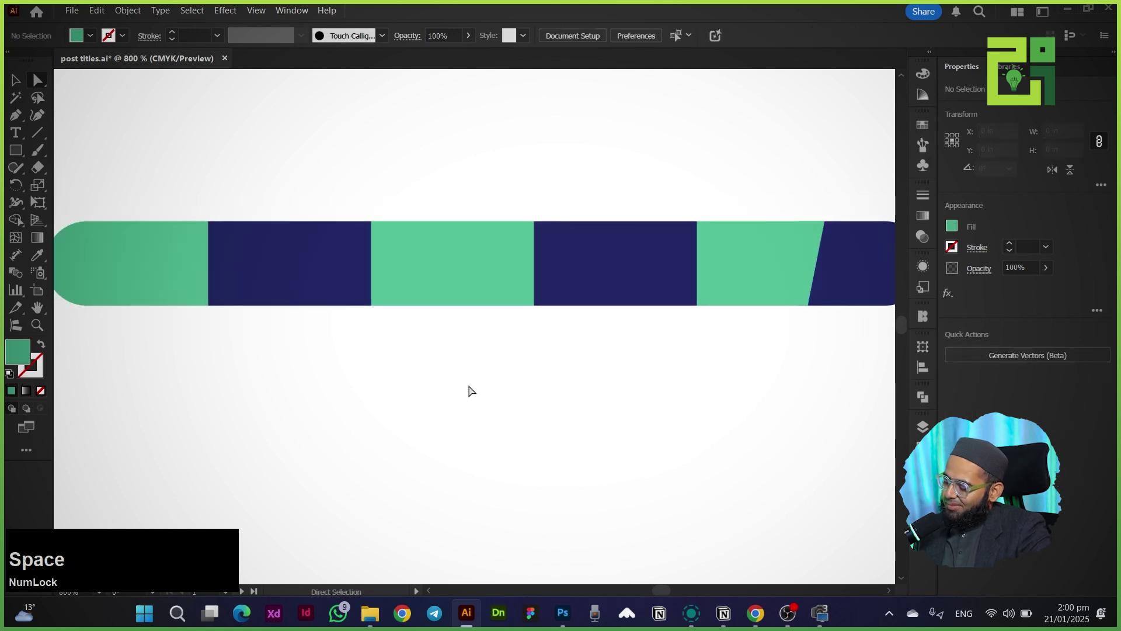
Move the top-left anchor of the navy cell beside the left rounded end outward to X 6.9499 in.
scroll(412, 338, "down", 2)
scroll(327, 321, "up", 1)
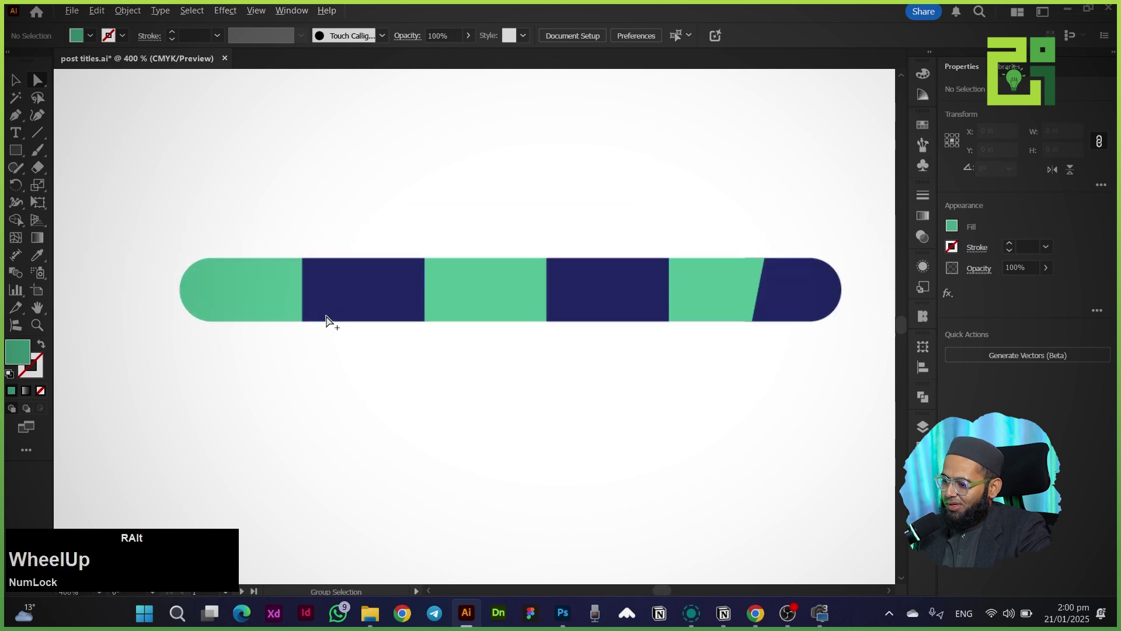
scroll(323, 298, "up", 1)
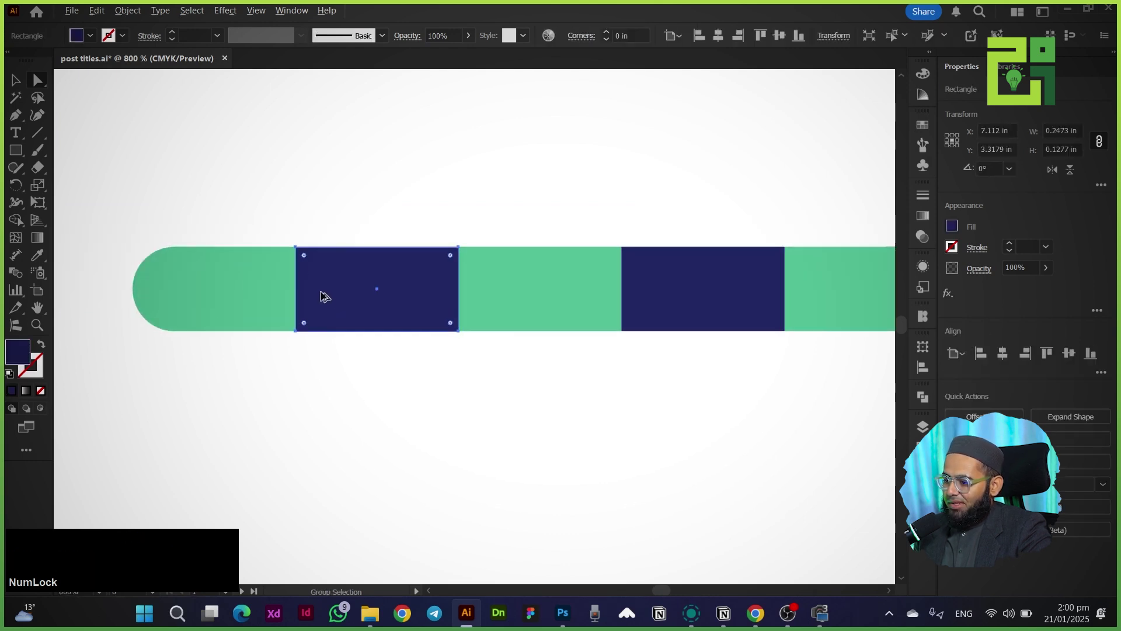
left_click_drag(296, 249, 270, 247)
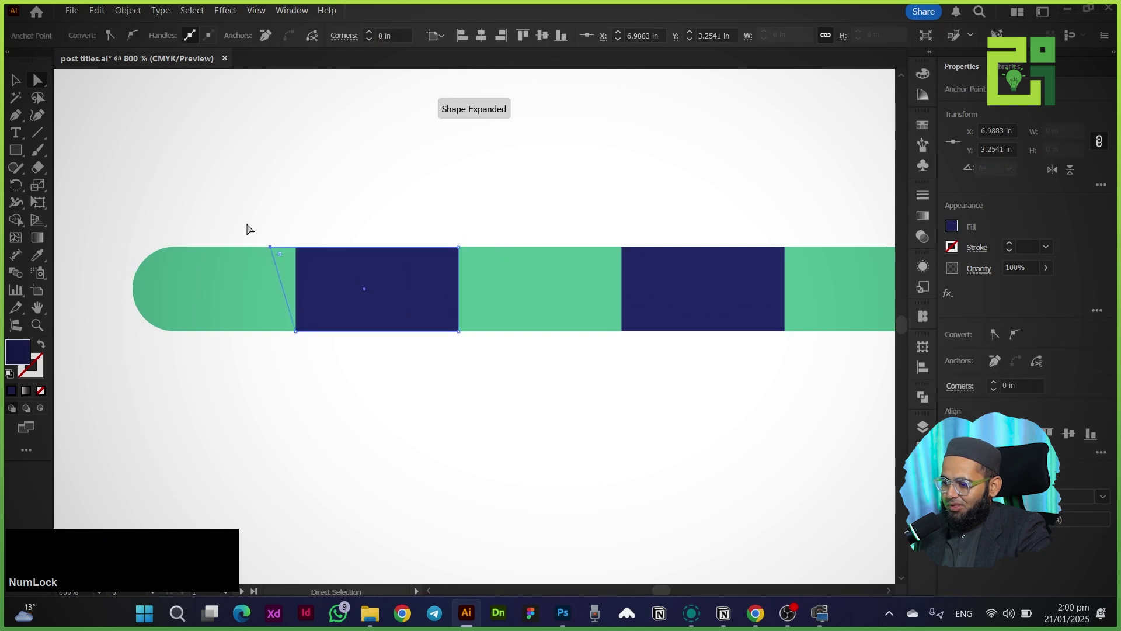
left_click(246, 228)
Send the left rounded green cell behind the adjacent slanted navy cell.
left_click(251, 282)
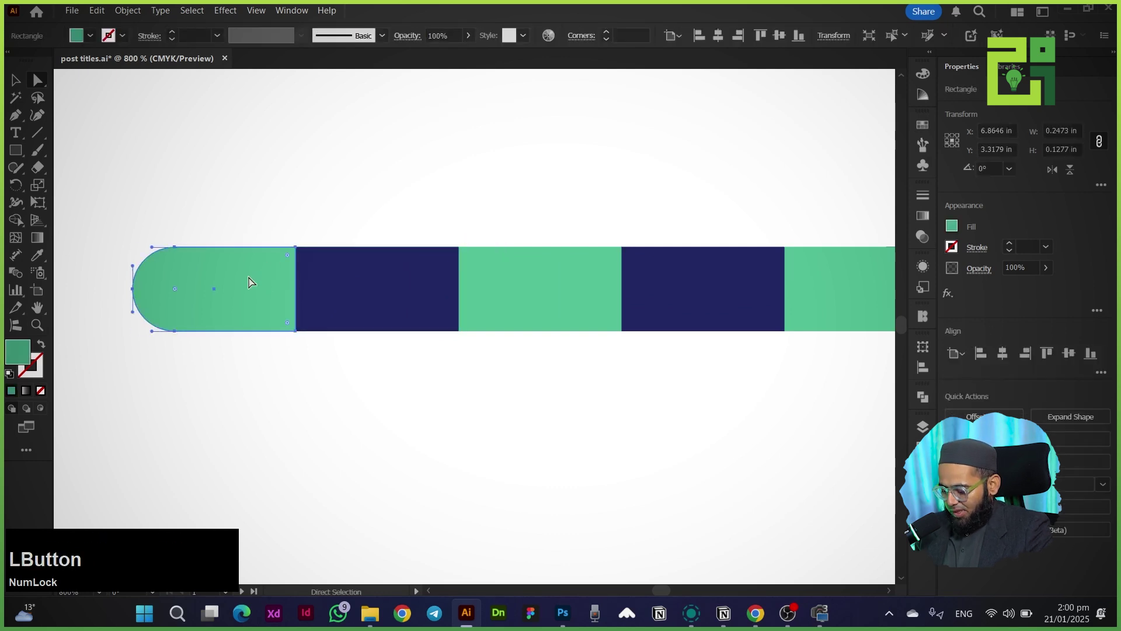
key("ctrl+[")
left_click(175, 193)
left_click(16, 80)
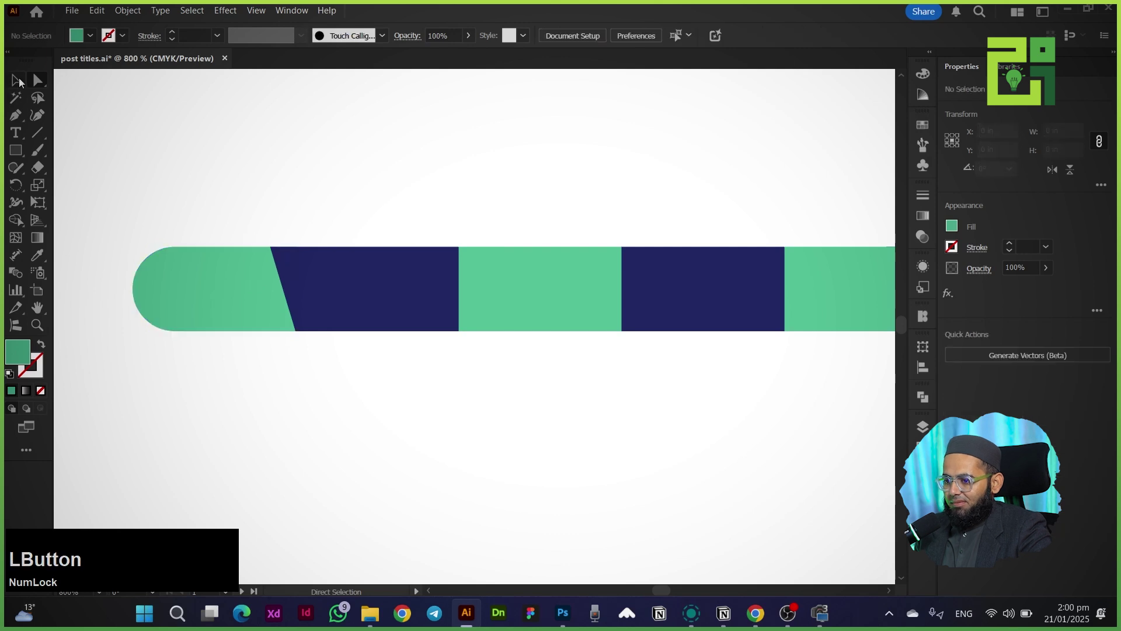
scroll(241, 176, "down", 1)
left_click_drag(241, 176, 238, 181)
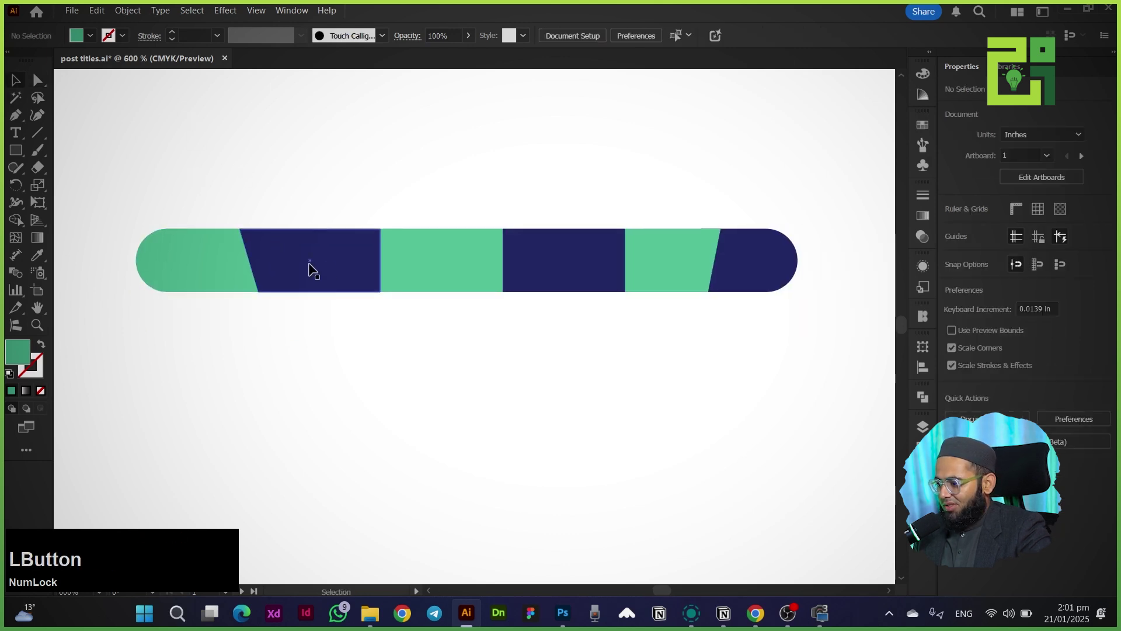
Reduce the slant of the left navy cell by moving its top-left anchor inward, making the cell 0.2748 in wide.
left_click(283, 258)
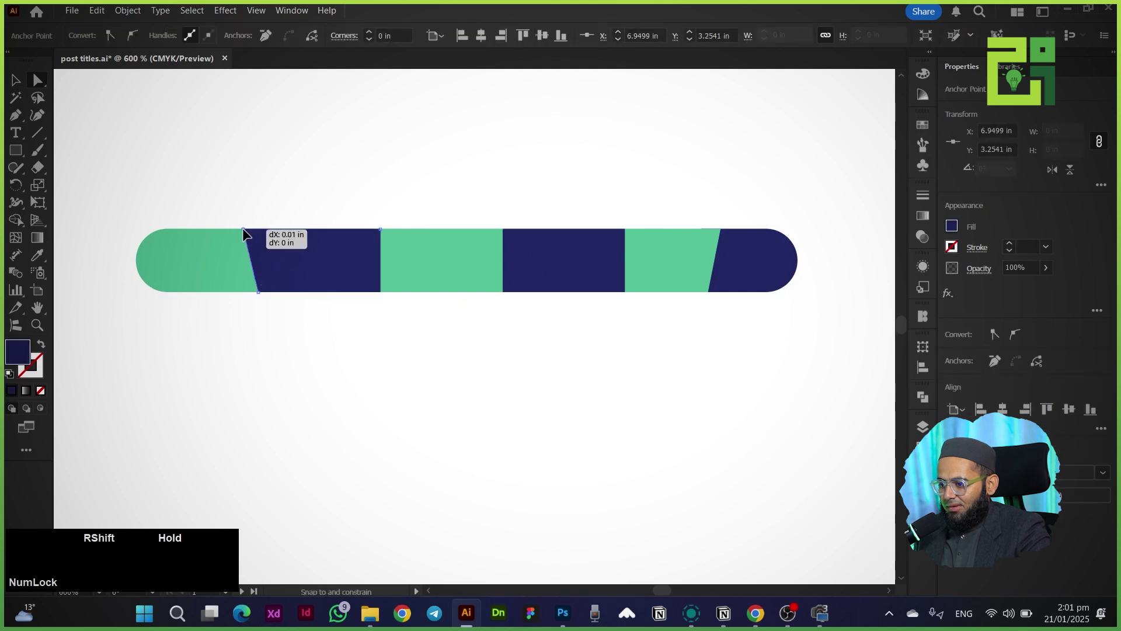
left_click(228, 192)
key("v")
left_click_drag(226, 195, 215, 162)
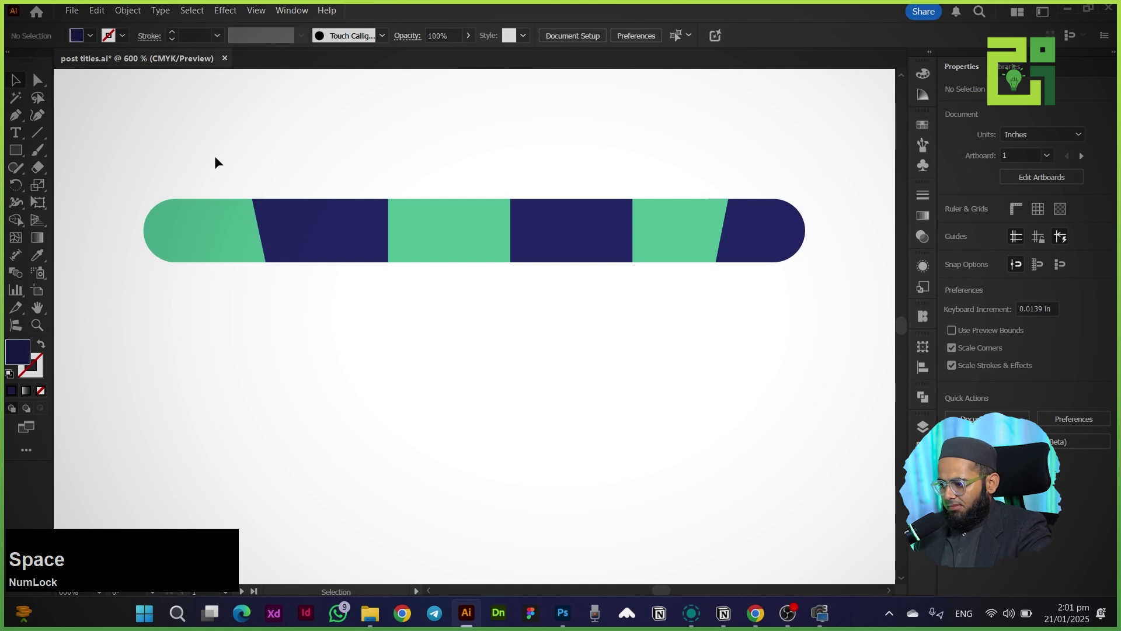
Change the fill of the small slanted green cell to light grey dddddd.
left_click(390, 350)
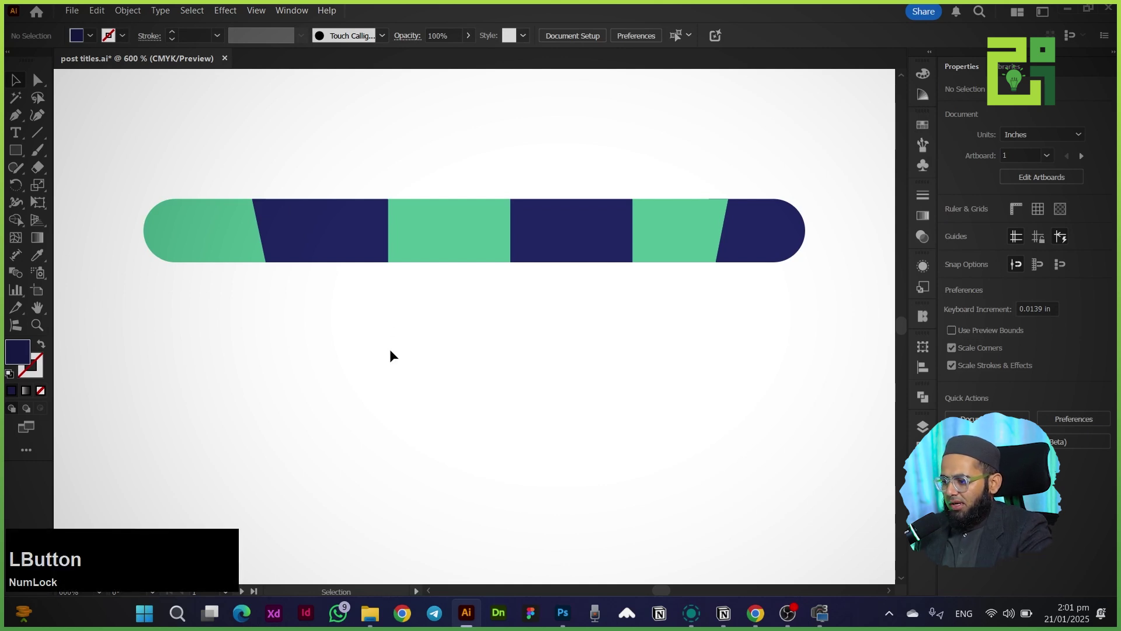
left_click(641, 242)
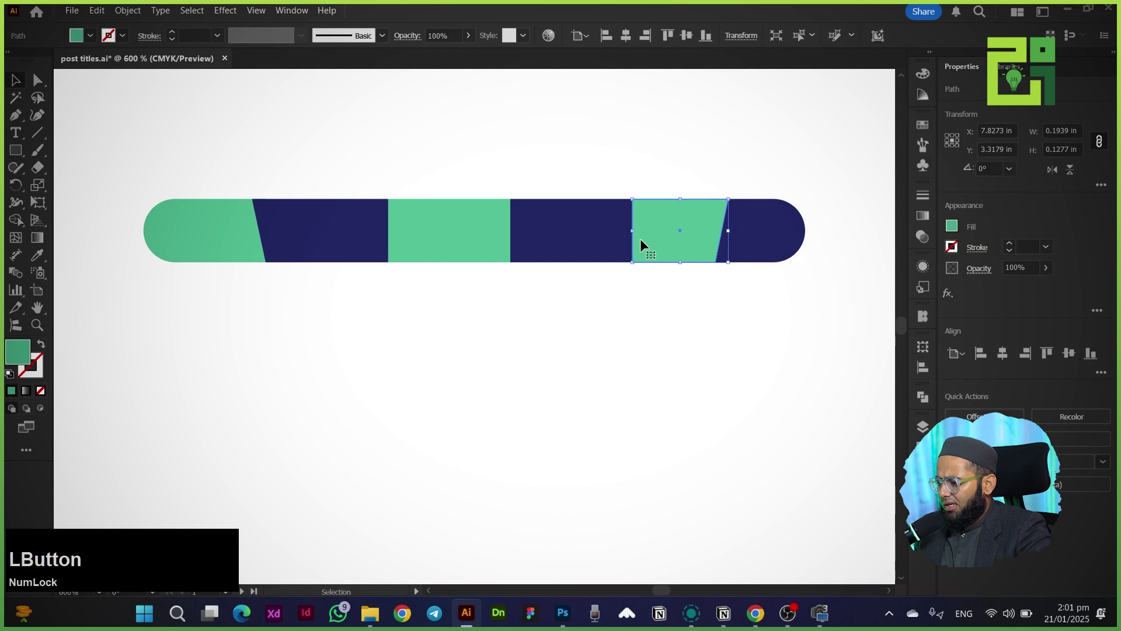
left_click(90, 38)
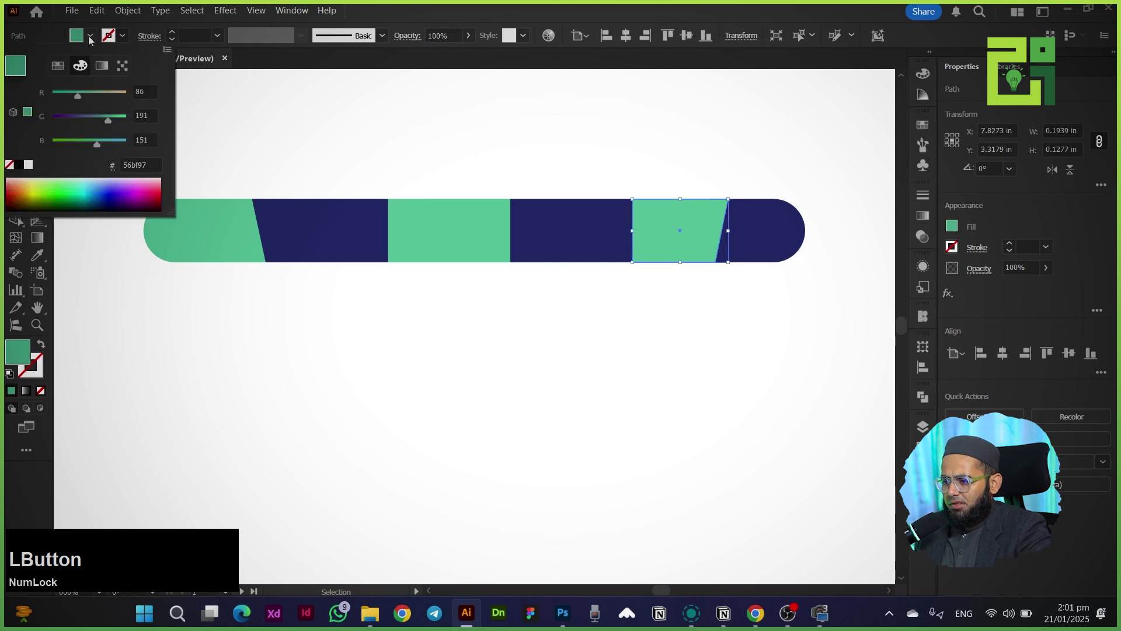
left_click(89, 183)
left_click_drag(86, 183, 11, 209)
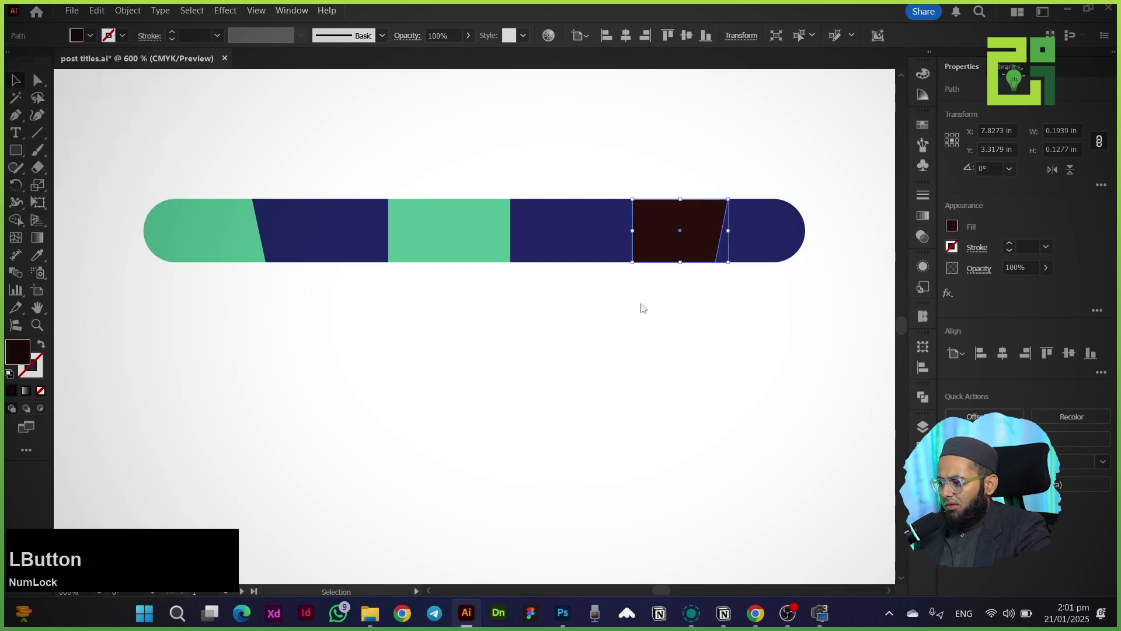
left_click_drag(684, 122, 874, 114)
left_click_drag(832, 262, 817, 181)
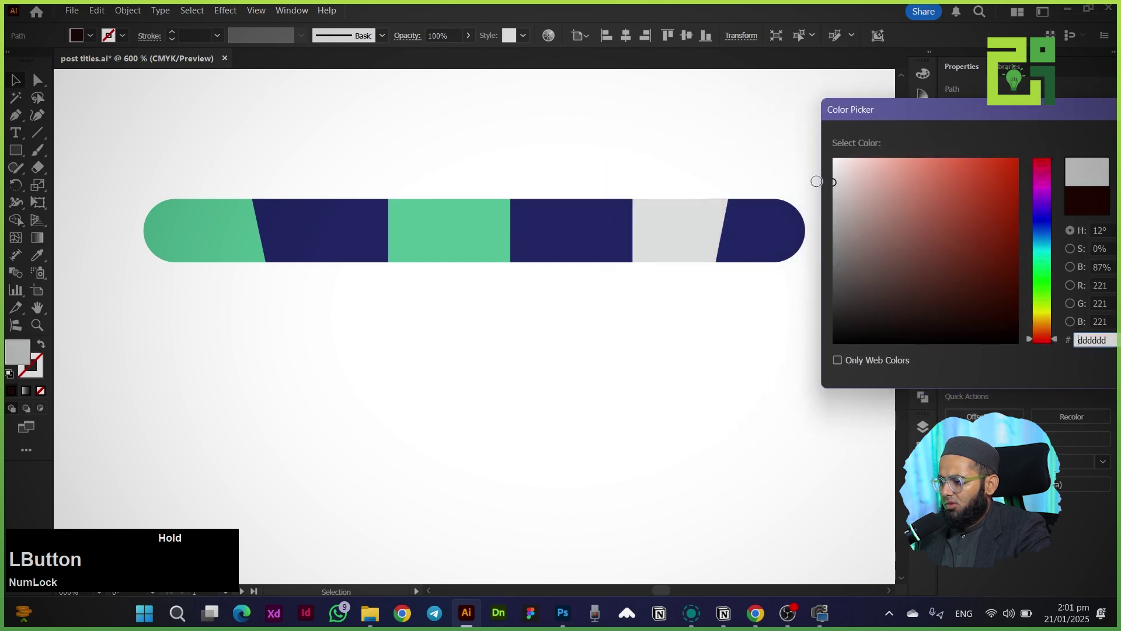
left_click(658, 325)
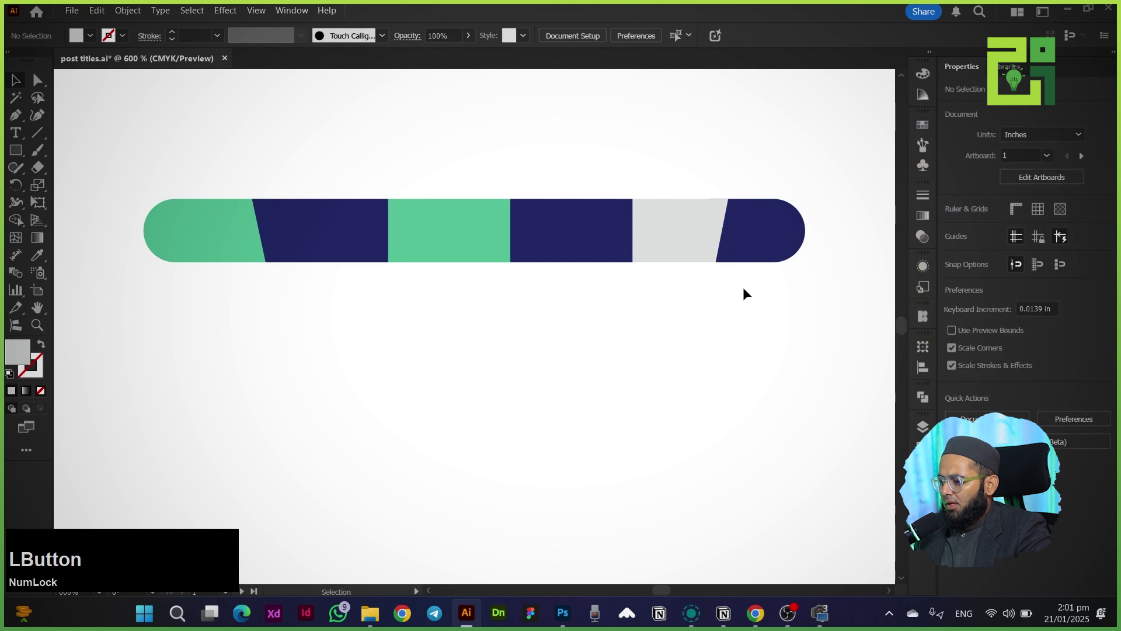
Match the fill of the left rounded green cell to the light grey of the small slanted cell.
left_click(437, 240)
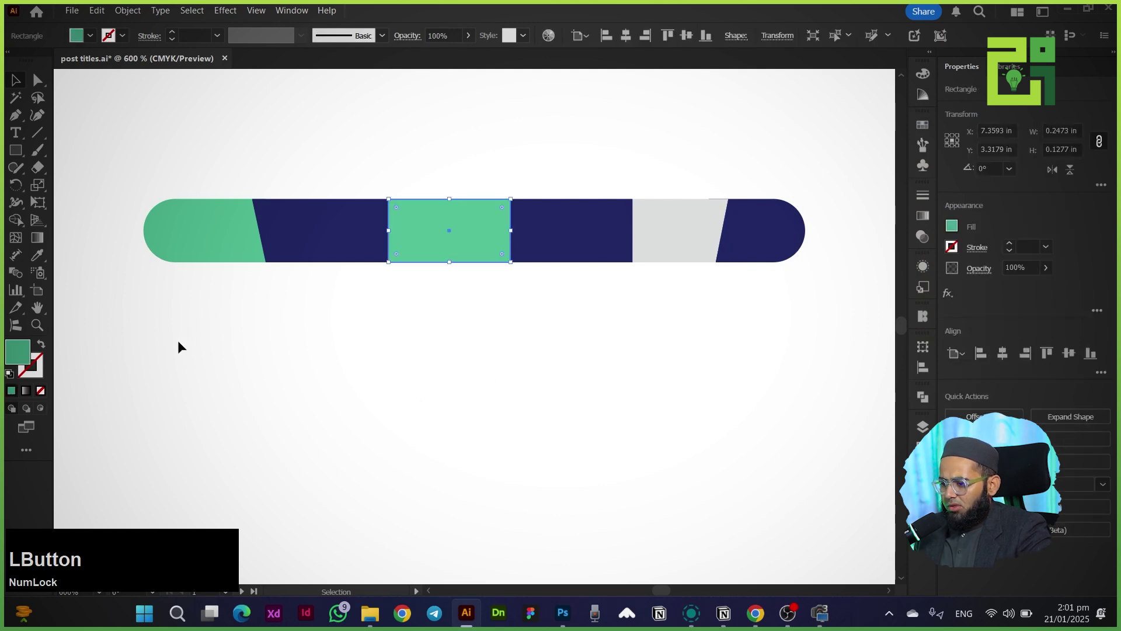
left_click(205, 357)
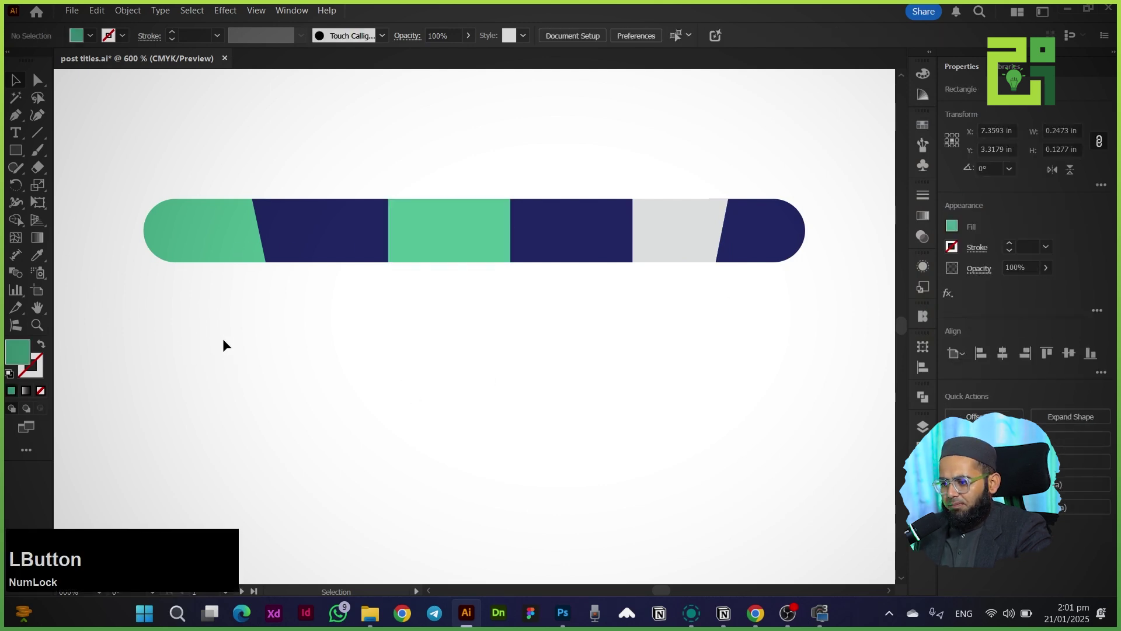
left_click(355, 242)
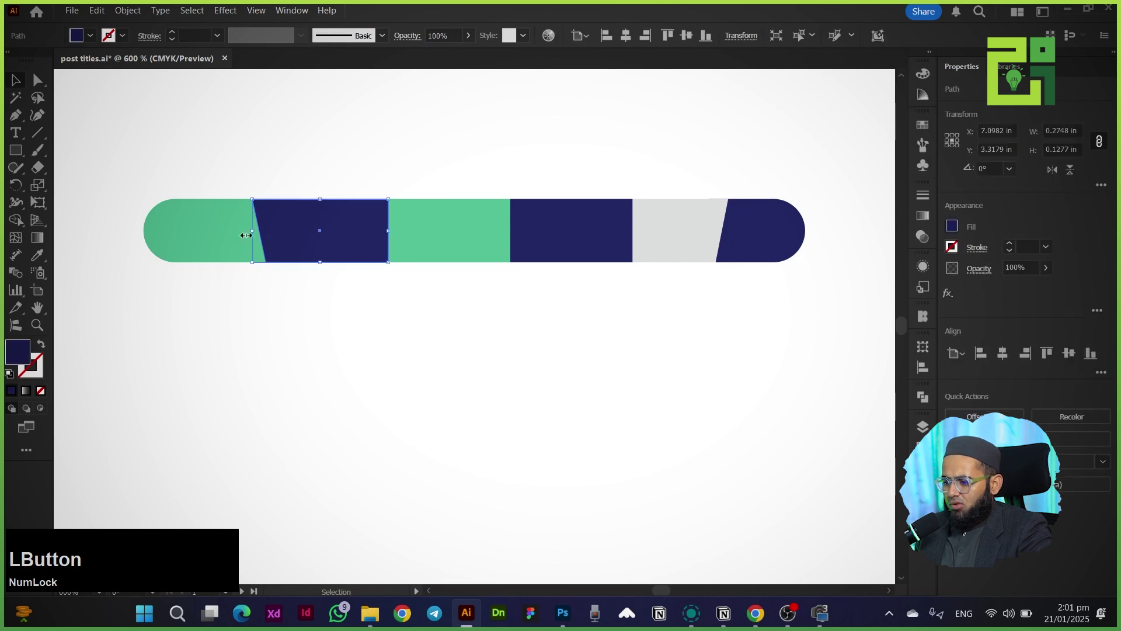
left_click(635, 253)
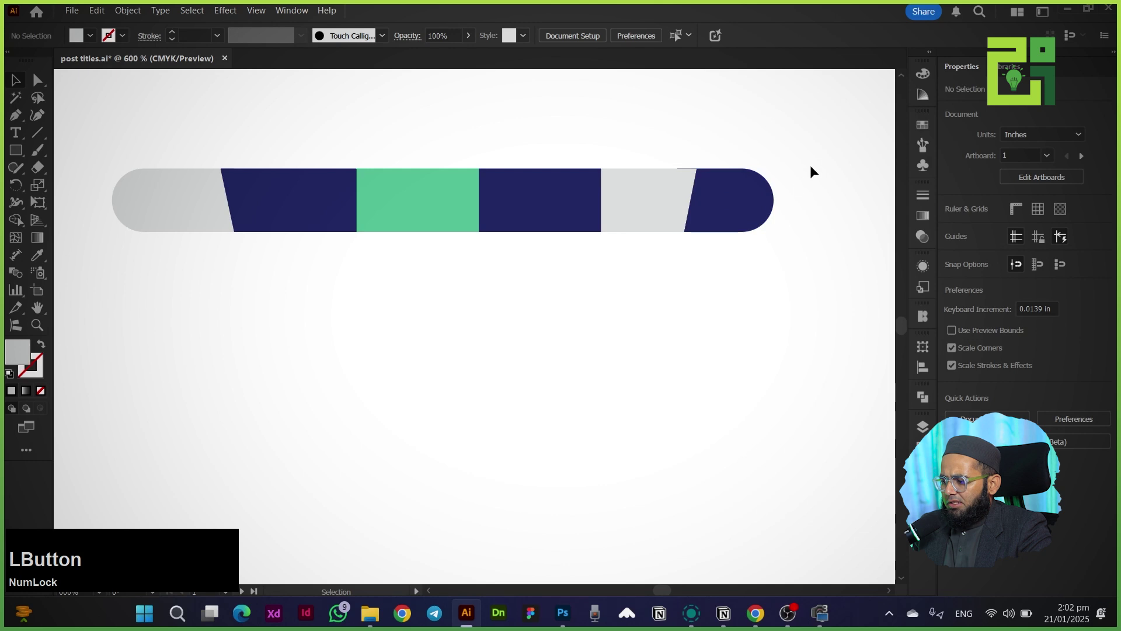
Duplicate the whole six-cell rounded row directly below itself, leaving a narrow gap.
left_click_drag(823, 150, 103, 257)
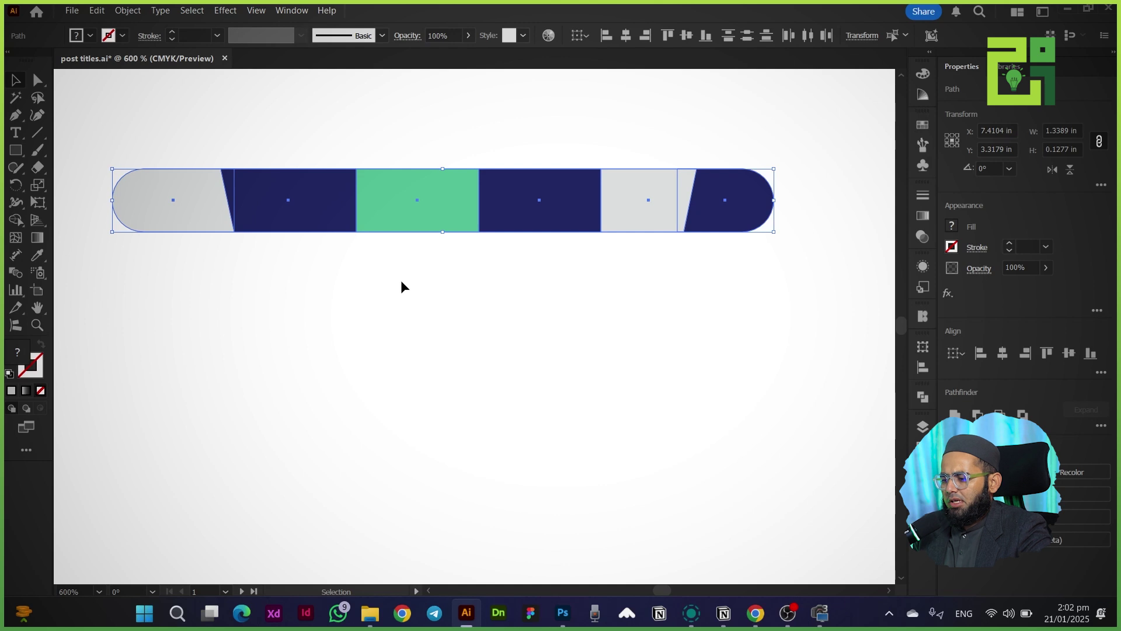
left_click_drag(401, 292, 398, 215)
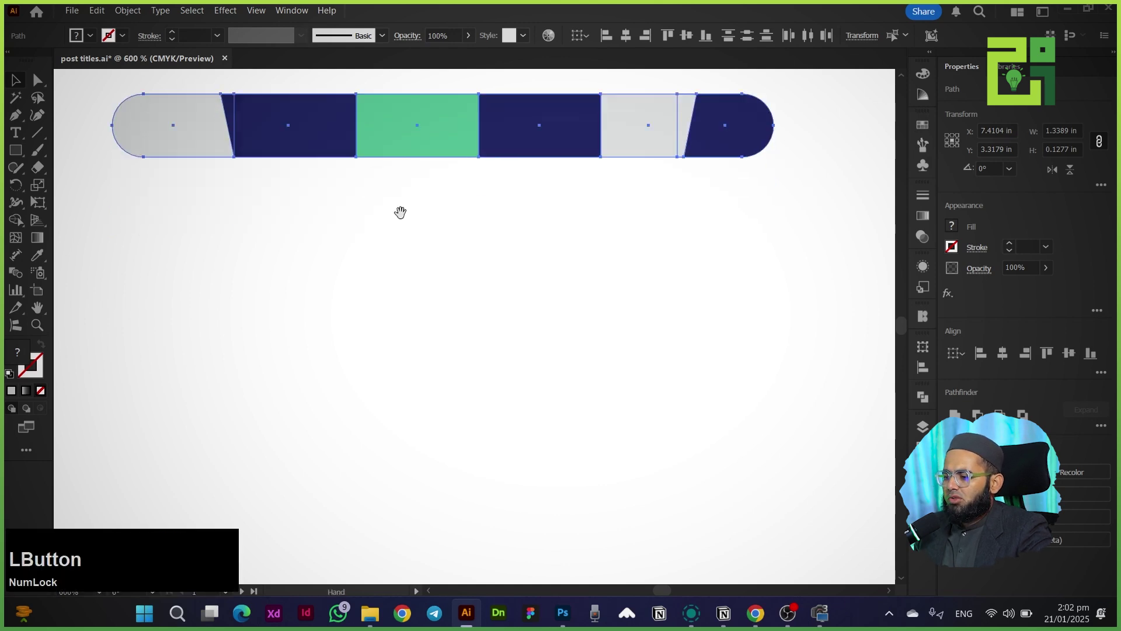
left_click_drag(389, 121, 387, 188)
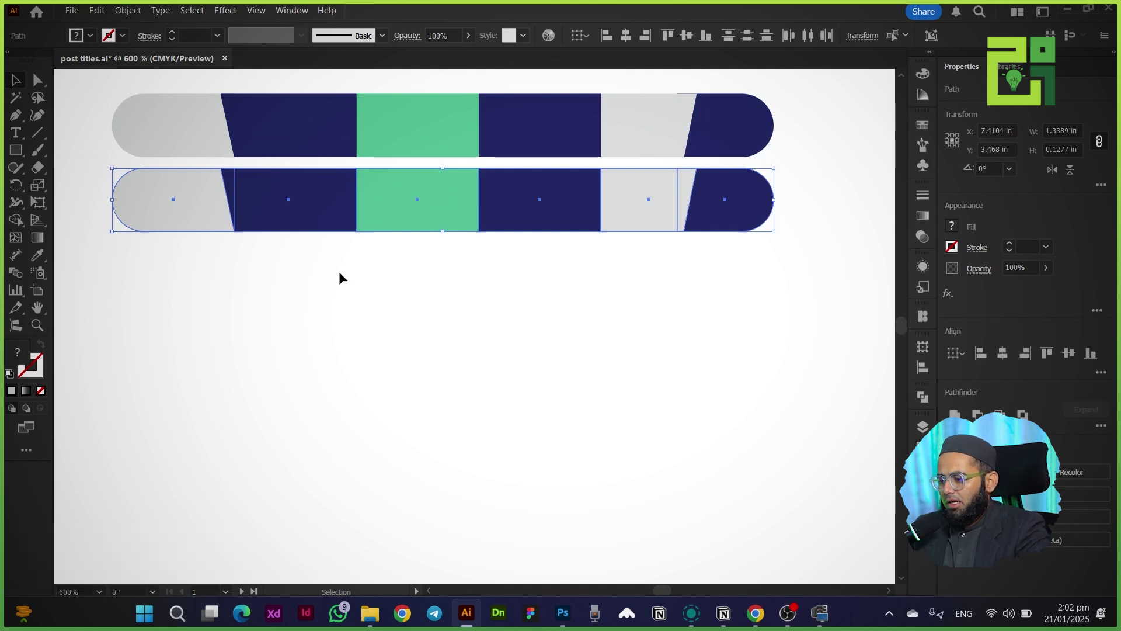
left_click(279, 316)
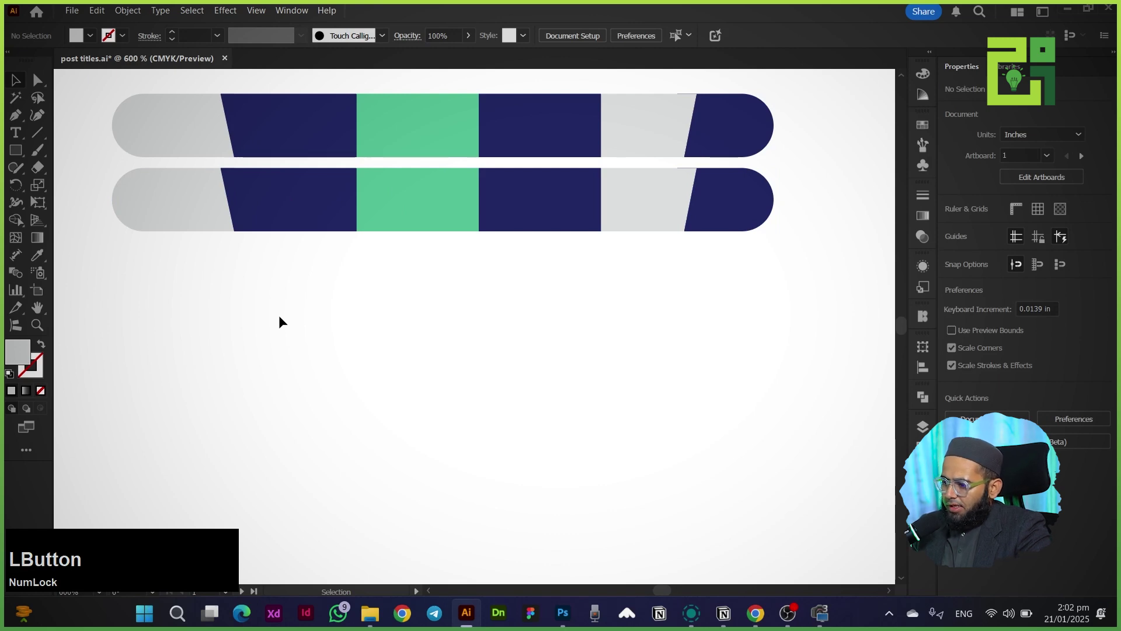
Place a reduced copy of the Urdu title, about 9.6 pt, above the handwritten timetable photo.
scroll(279, 314, "down", 2)
left_click_drag(280, 320, 408, 346)
scroll(407, 350, "down", 2)
scroll(407, 351, "down", 1)
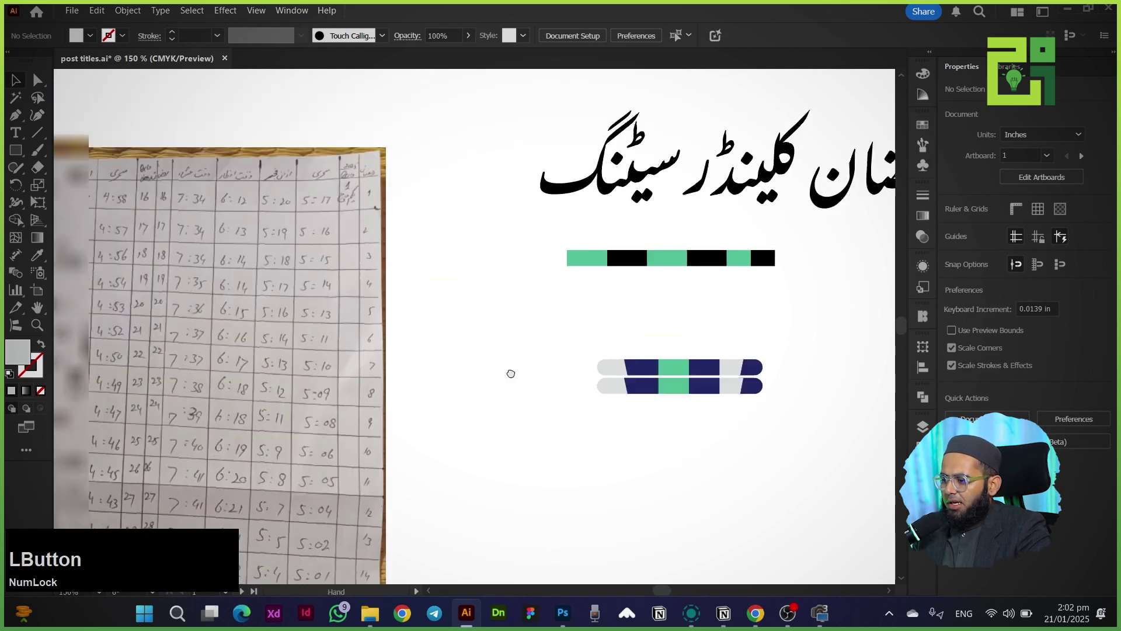
left_click_drag(510, 373, 668, 455)
left_click_drag(717, 270, 526, 250)
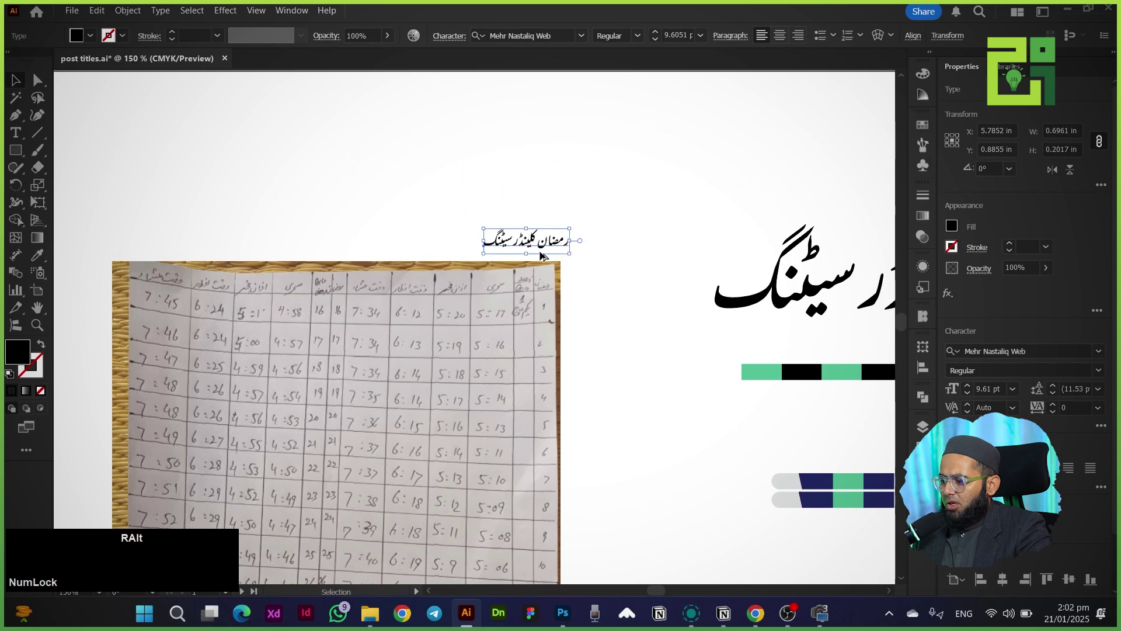
Trim the small title copy to the single word رمضان at about 4.4 pt above the rightmost timetable column.
scroll(546, 245, "up", 3)
left_click_drag(370, 233, 576, 153)
scroll(507, 257, "up", 2)
double_click(579, 147)
triple_click(579, 146)
key("BackSpace")
left_click(466, 153)
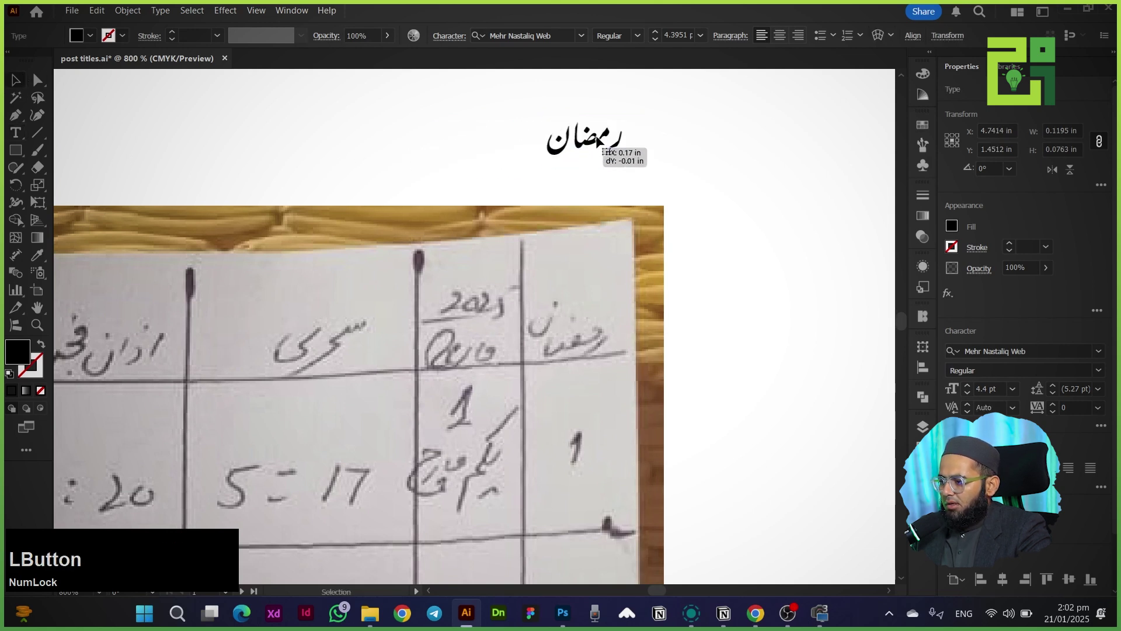
Right-align the رمضان label, duplicate it above the neighbouring date column and change the copy's text to تاریخ.
left_click(799, 35)
left_click_drag(509, 146, 465, 185)
double_click(465, 185)
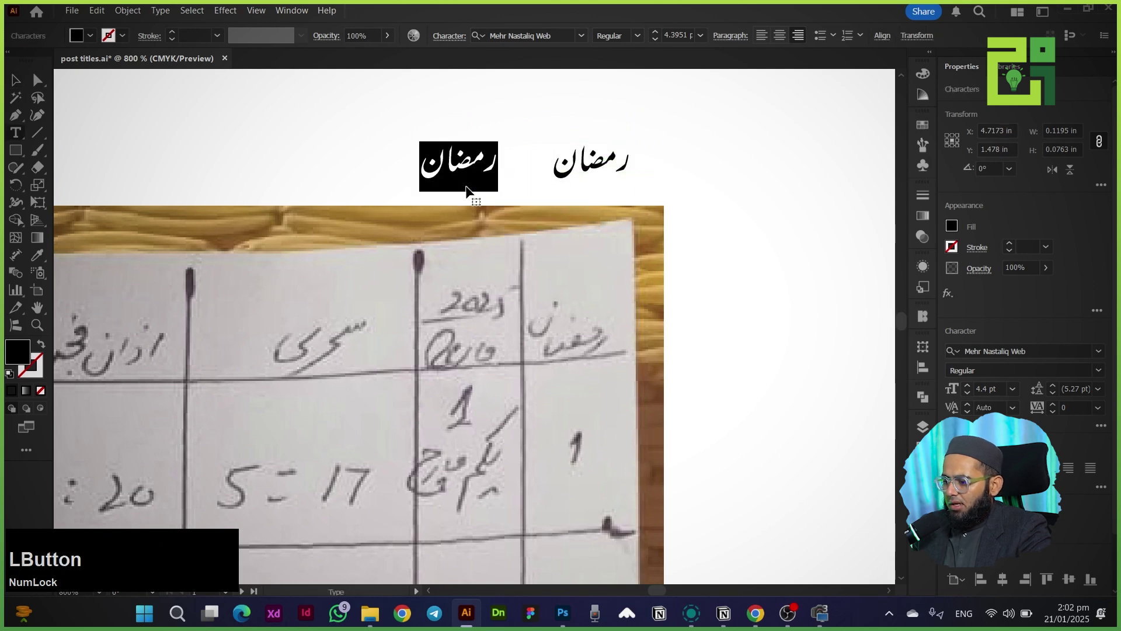
type("تاریخ")
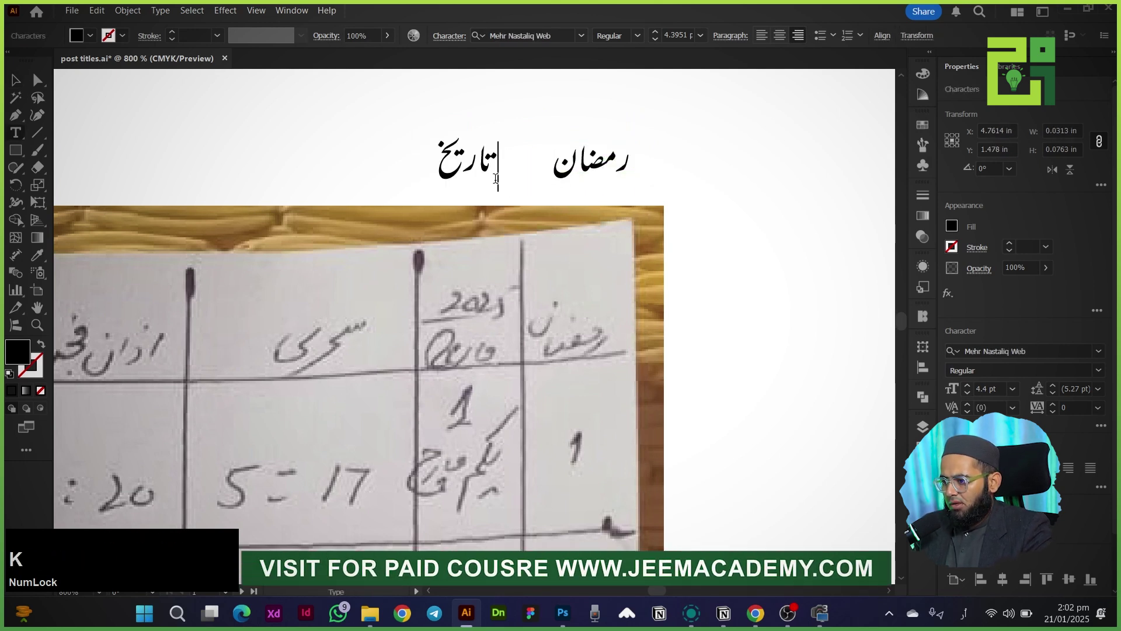
Add matching header labels سحری, اذانِ فجر, وقتِ افطار and وقتِ عشاء above their columns in the timetable photo.
left_click(13, 80)
left_click_drag(226, 152, 408, 147)
left_click_drag(660, 158, 482, 171)
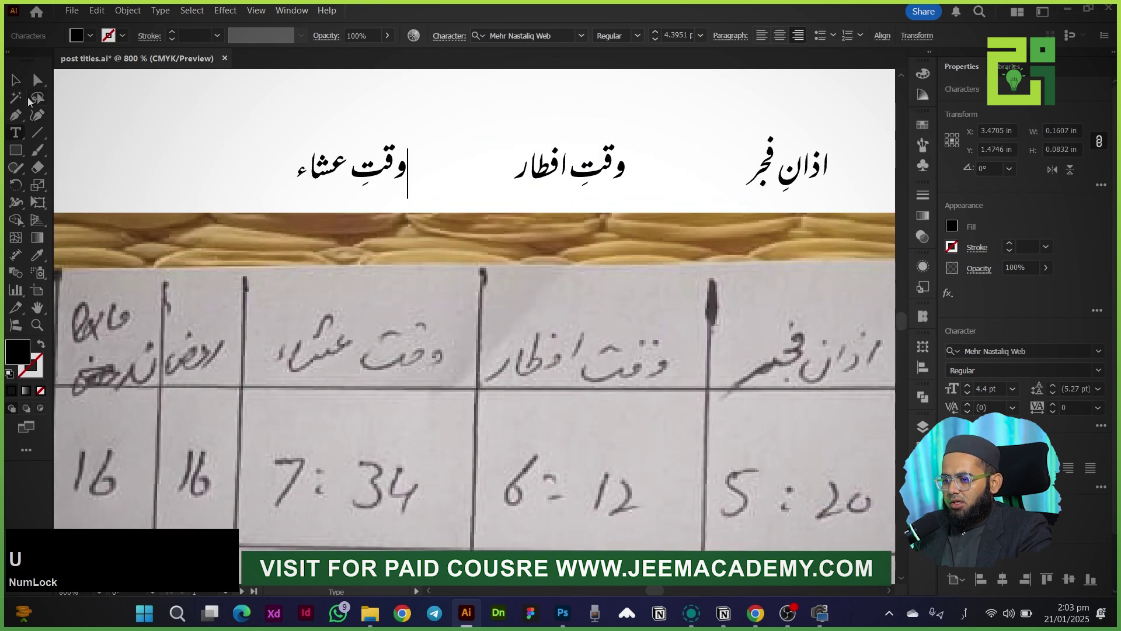
left_click(16, 80)
left_click(250, 195)
Move the six header labels into the space between the green-black bar and the rounded rows.
scroll(251, 195, "down", 2)
left_click_drag(143, 169, 692, 183)
scroll(412, 177, "down", 2)
left_click_drag(397, 179, 471, 354)
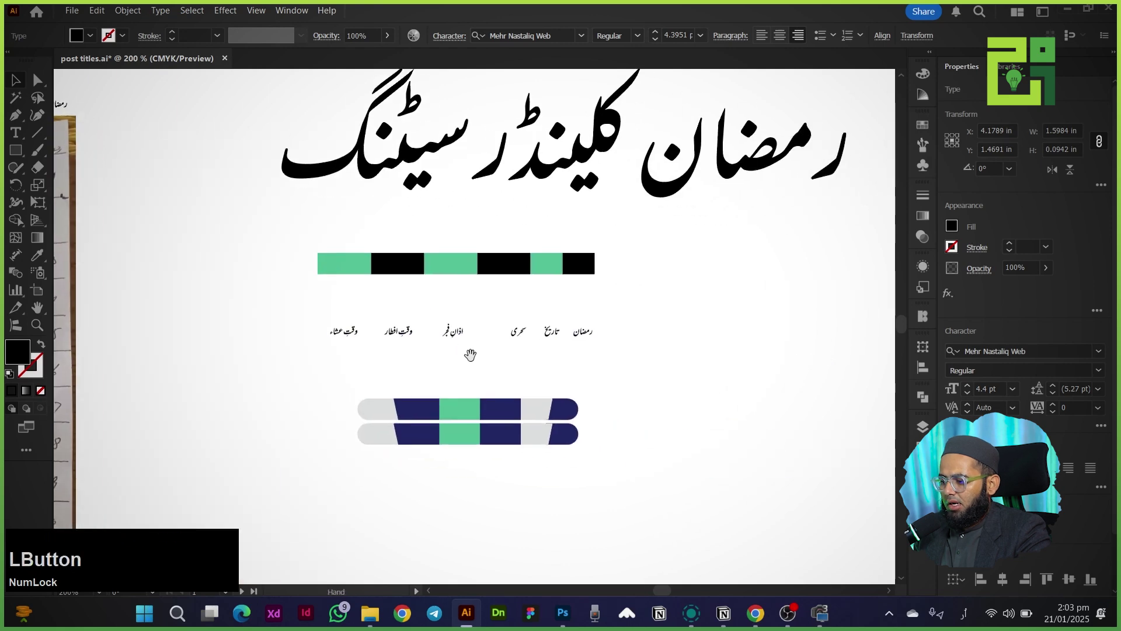
scroll(470, 355, "up", 3)
left_click(452, 367)
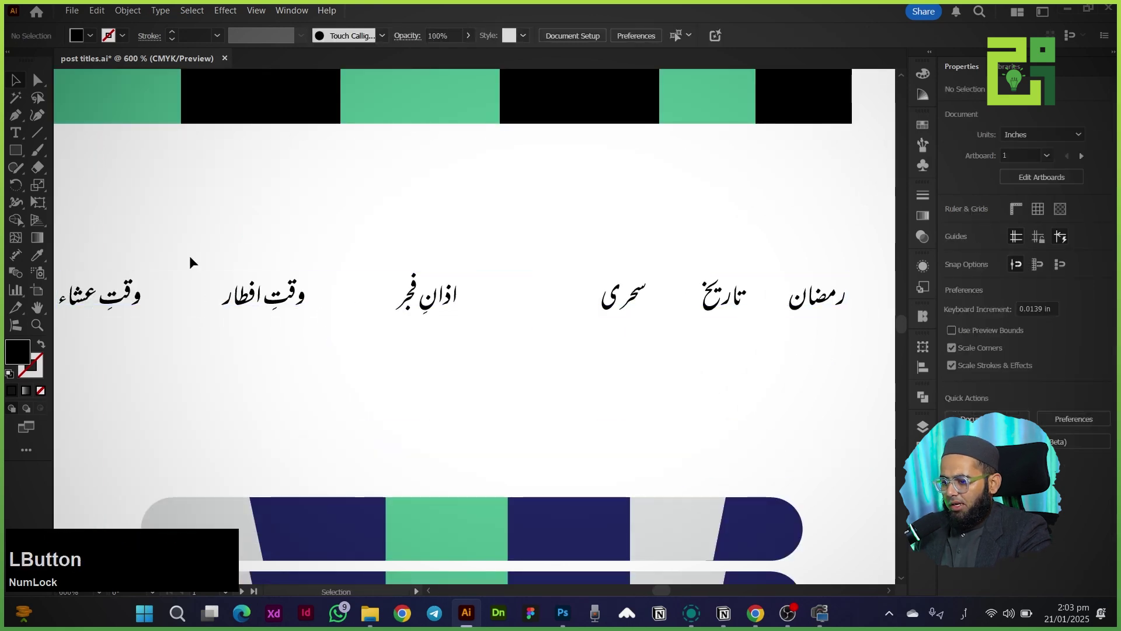
Convert the six header labels to outlines, keeping each word as a separate selectable group.
scroll(421, 237, "down", 2)
left_click_drag(408, 330, 566, 296)
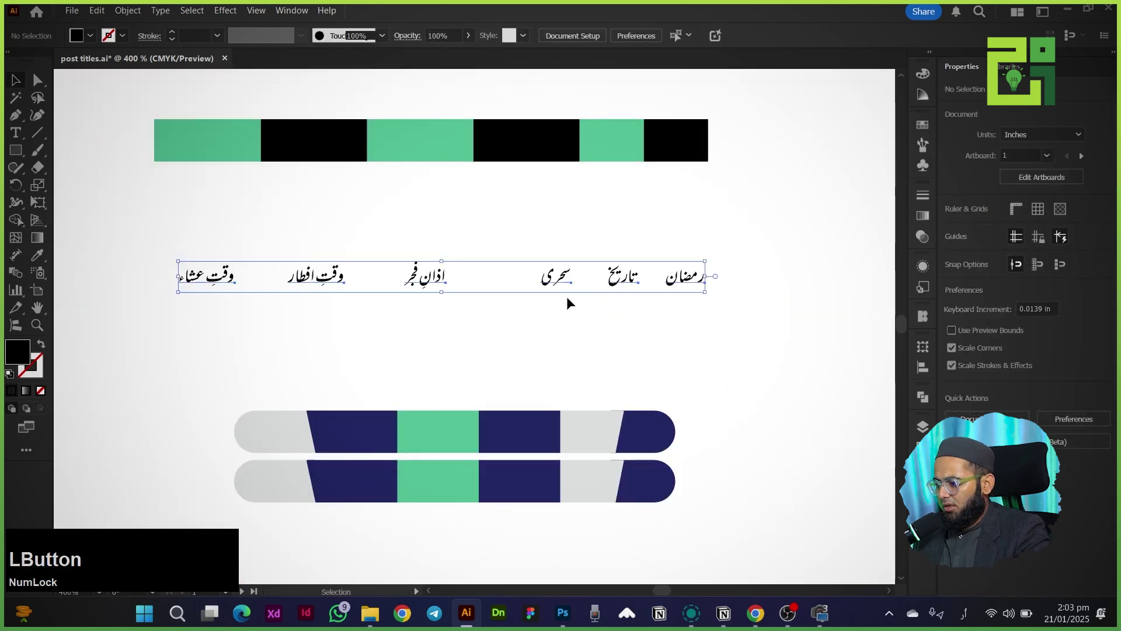
right_click(465, 275)
left_click(467, 335)
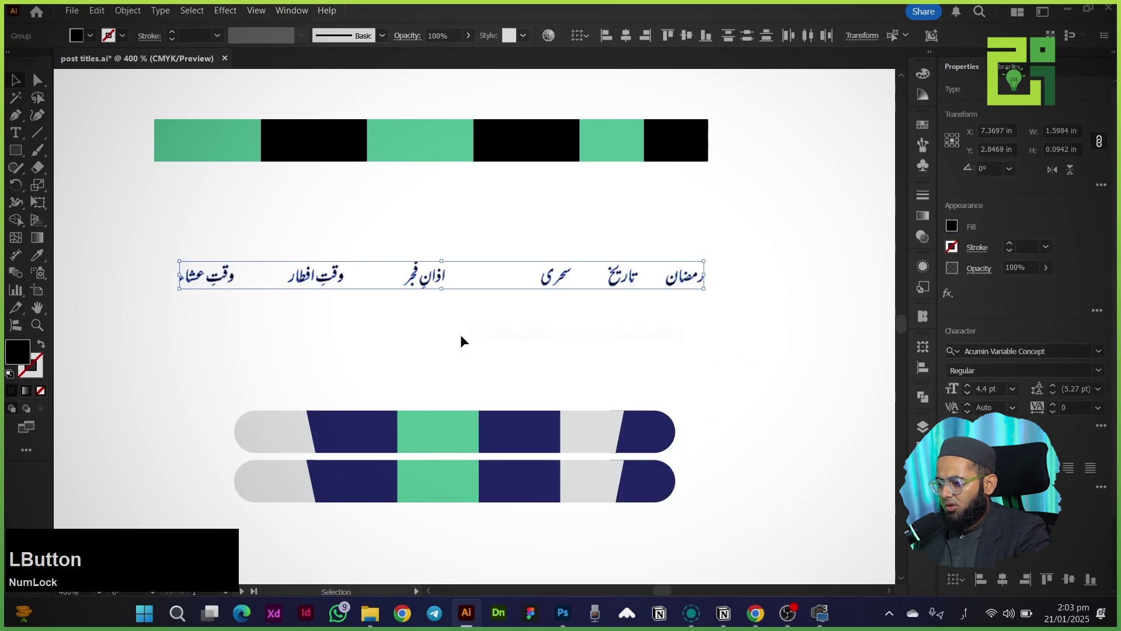
left_click(376, 335)
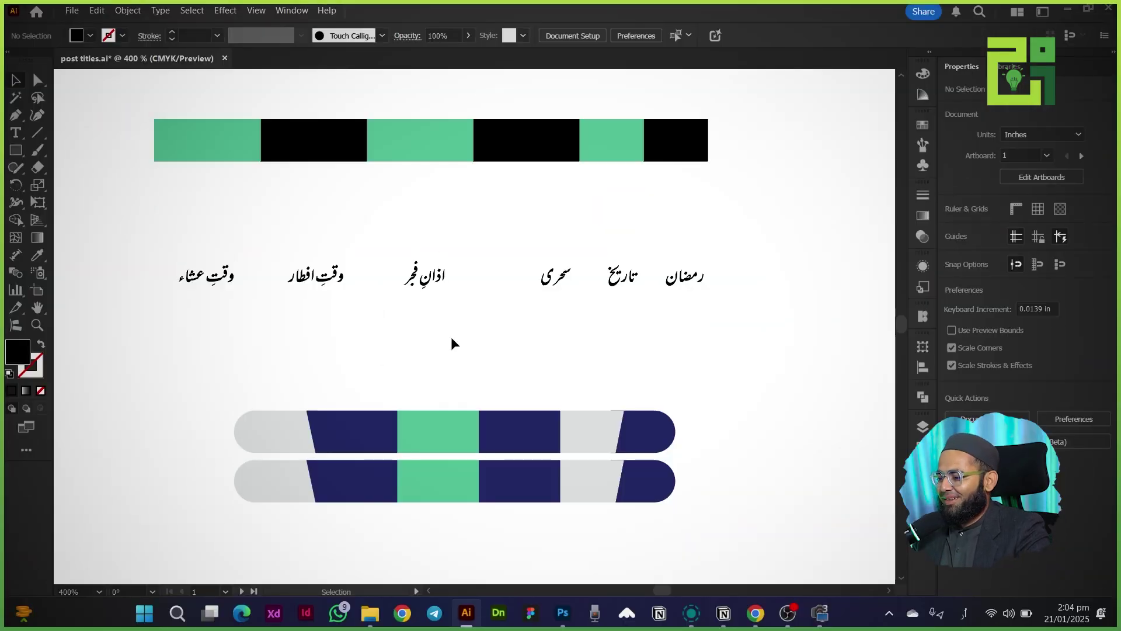
left_click(761, 279)
left_click_drag(793, 241, 143, 318)
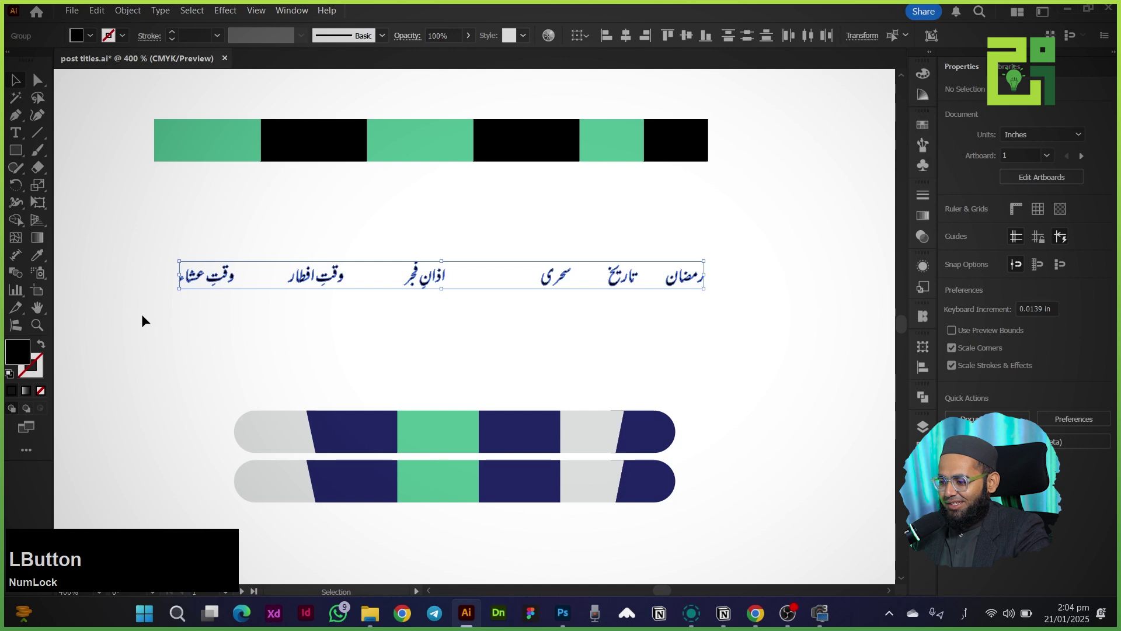
left_click(668, 319)
left_click(694, 285)
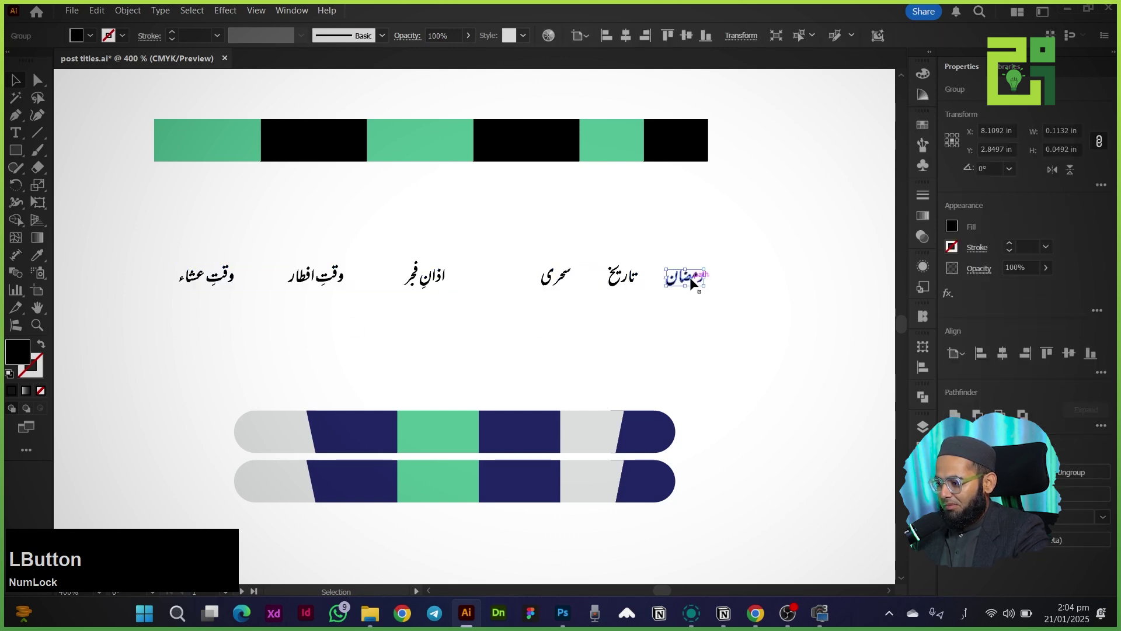
Tighten the letter spacing of the outlined word رمضان by moving its first letter closer to the rest.
left_click_drag(753, 281, 180, 318)
scroll(749, 283, "up", 2)
left_click(396, 320)
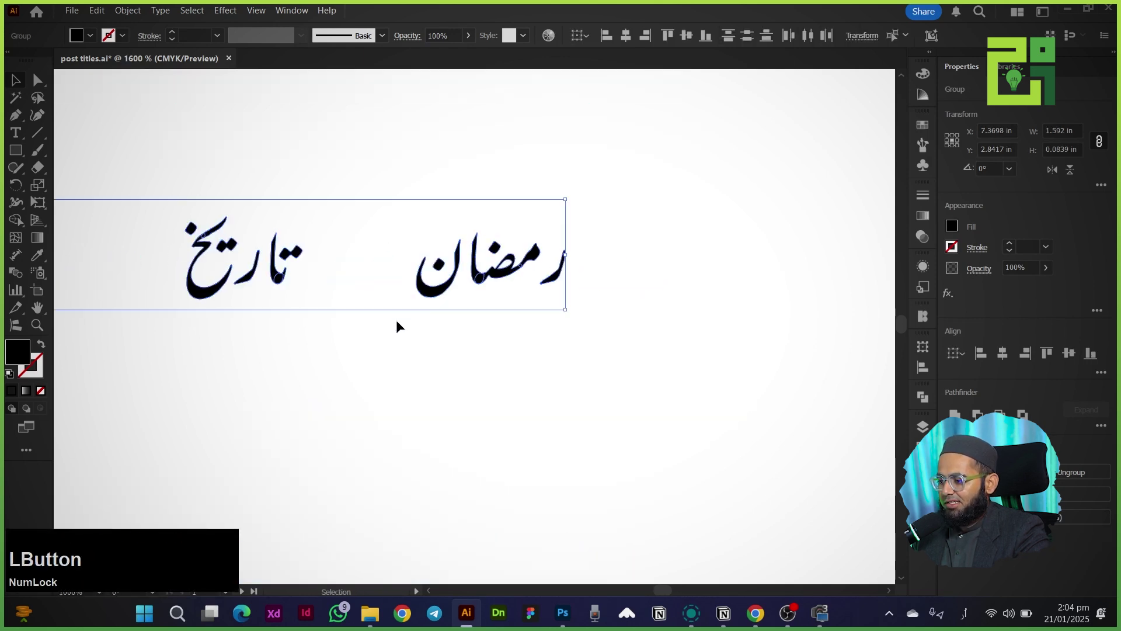
scroll(514, 263, "up", 2)
left_click(604, 302)
left_click(595, 300)
double_click(592, 299)
left_click(591, 301)
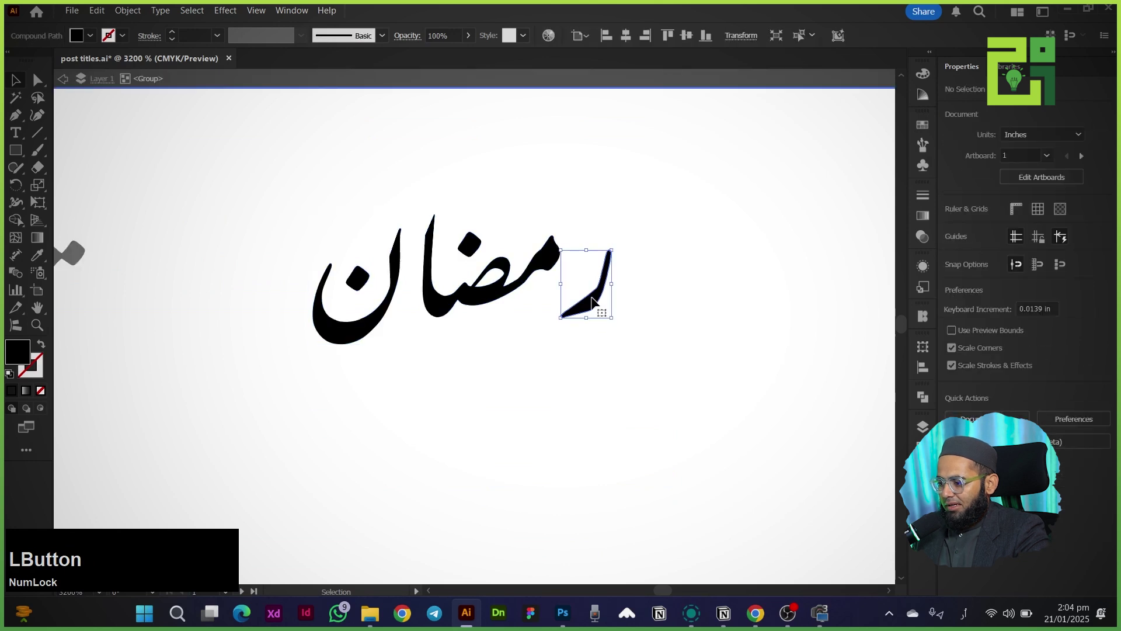
left_click_drag(591, 301, 560, 304)
left_click_drag(388, 347, 355, 358)
double_click(356, 359)
Tighten the letter spacing of the outlined word تاریخ by moving its right-hand letters and dots inward.
scroll(328, 371, "down", 2)
left_click_drag(282, 354, 736, 325)
scroll(629, 292, "up", 3)
double_click(632, 325)
left_click_drag(751, 170, 630, 358)
left_click_drag(641, 338, 617, 334)
left_click_drag(551, 188, 708, 392)
left_click_drag(627, 337, 613, 346)
left_click(438, 441)
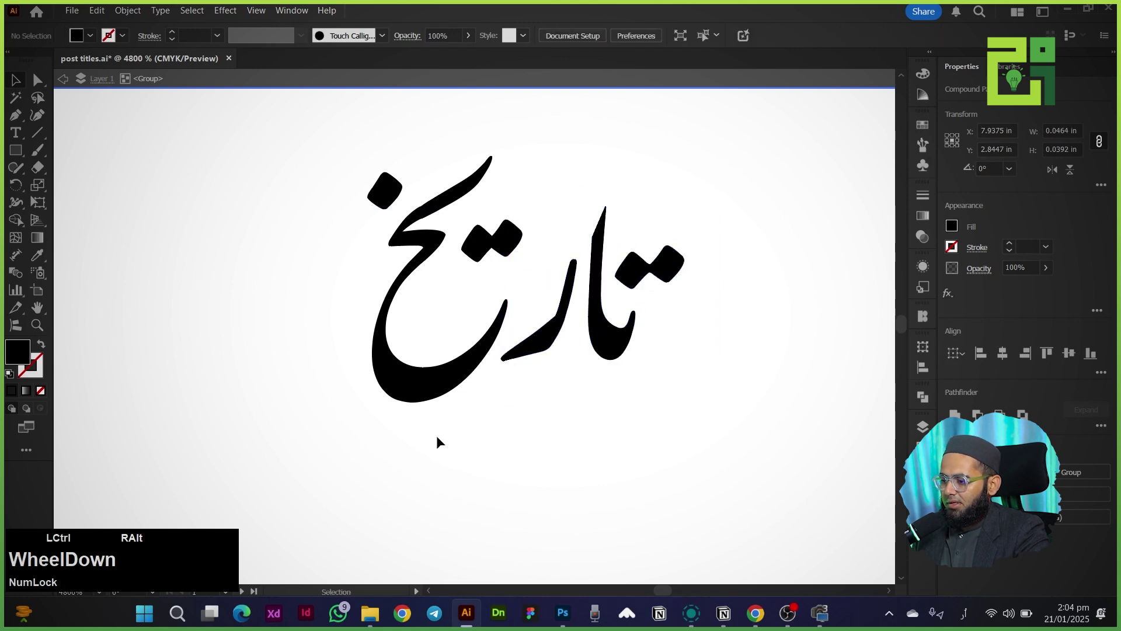
Move the right part of the outlined word سحری closer to its final ی.
scroll(438, 441, "down", 3)
left_click_drag(298, 431, 672, 303)
double_click(669, 299)
scroll(668, 298, "up", 2)
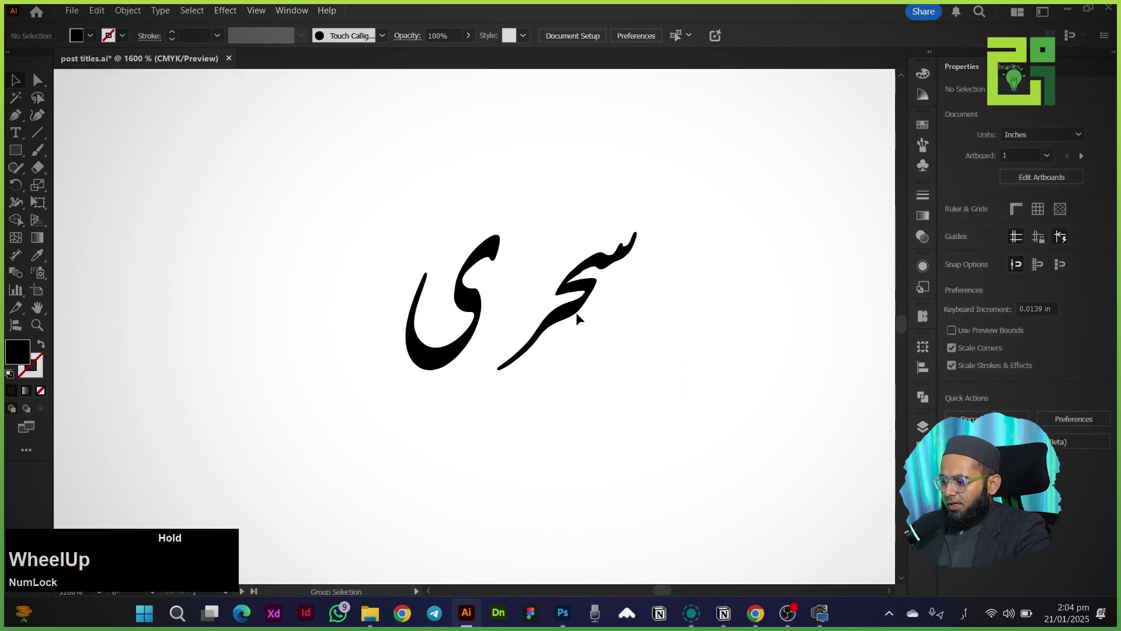
double_click(575, 321)
left_click_drag(670, 200, 527, 392)
left_click_drag(565, 316, 532, 324)
left_click(269, 455)
double_click(268, 455)
Tighten the letters of the outlined label اذانِ فجر, moving the letters of اذانِ closer together.
scroll(268, 462, "down", 2)
left_click_drag(268, 463, 678, 333)
scroll(454, 290, "up", 2)
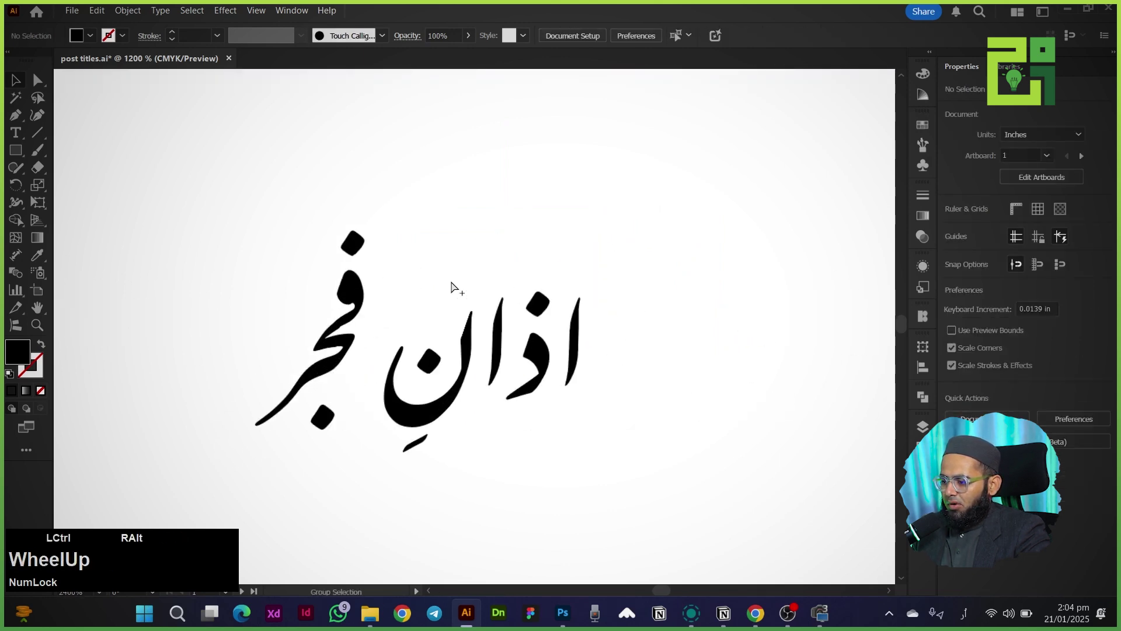
double_click(471, 368)
mouse_move(538, 354)
left_mouse_down()
mouse_move(555, 346)
mouse_move(512, 343)
mouse_move(521, 344)
left_mouse_up()
left_click(499, 420)
left_click_drag(518, 252, 613, 424)
left_click_drag(555, 341, 519, 363)
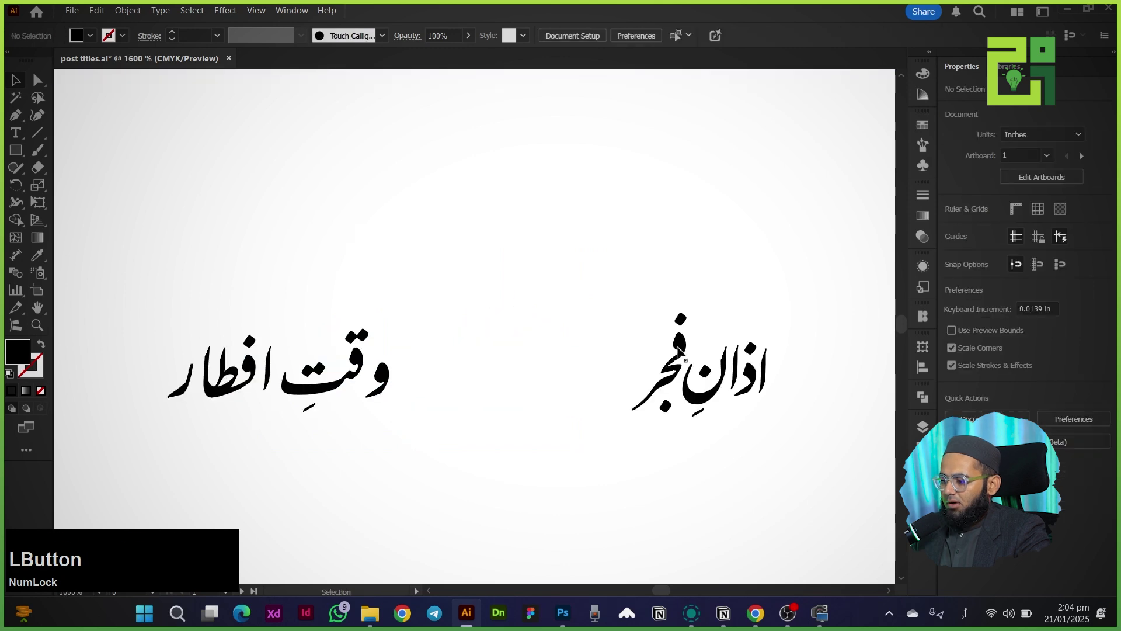
Reposition the dot above the ف in the outlined label اذانِ فجر.
scroll(678, 316, "up", 3)
double_click(654, 313)
left_click_drag(655, 314, 590, 372)
double_click(480, 453)
scroll(480, 454, "down", 2)
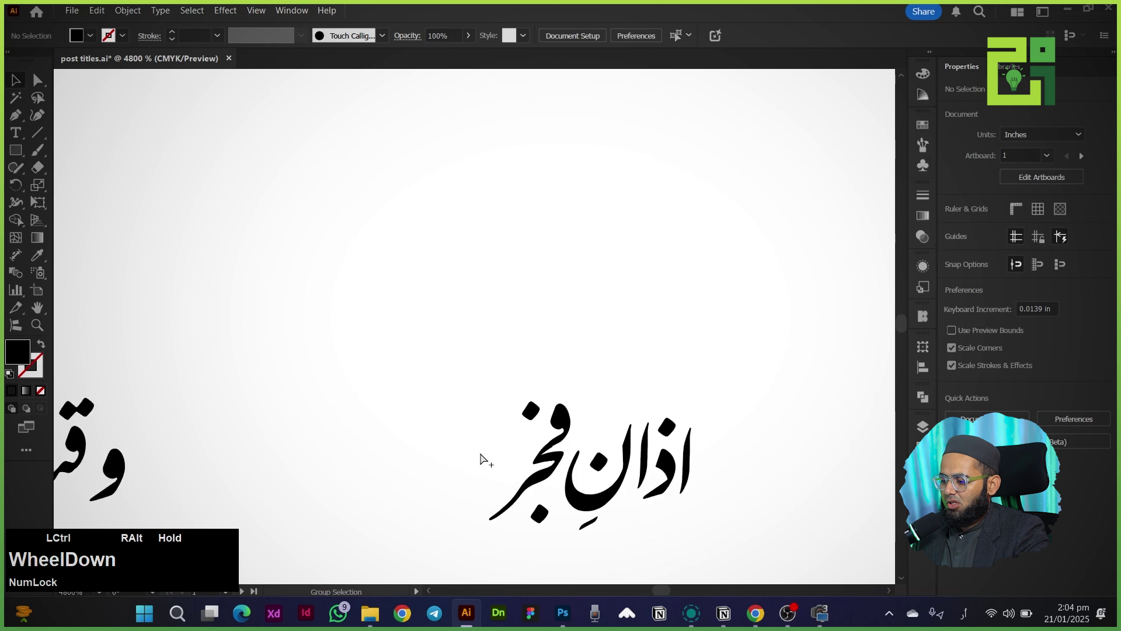
Tighten the outlined label وقتِ افطار by nudging its letters and marks and moving افطار closer to وقتِ.
scroll(481, 459, "down", 3)
left_click_drag(396, 442, 408, 430)
scroll(375, 413, "up", 3)
left_click(338, 390)
left_click_drag(337, 390, 553, 192)
double_click(586, 323)
left_click_drag(576, 325, 568, 317)
left_click_drag(515, 259, 511, 275)
left_click_drag(435, 394, 443, 386)
left_click_drag(366, 318, 374, 323)
left_click_drag(351, 236, 147, 391)
left_click_drag(259, 366, 288, 363)
left_click(202, 363)
Tighten the outlined label وقتِ عشاء by moving its first letter و inward and عشاء closer to وقتِ.
left_click_drag(201, 365, 614, 376)
scroll(226, 391, "down", 3)
scroll(614, 377, "up", 4)
left_click(518, 391)
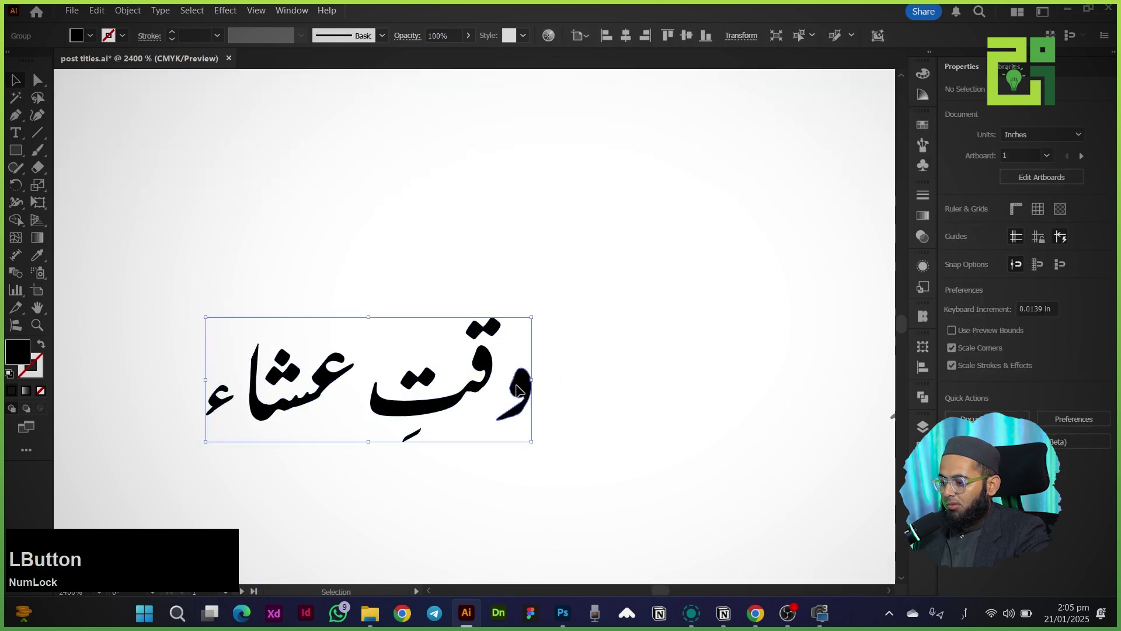
double_click(519, 391)
left_click_drag(518, 390, 508, 390)
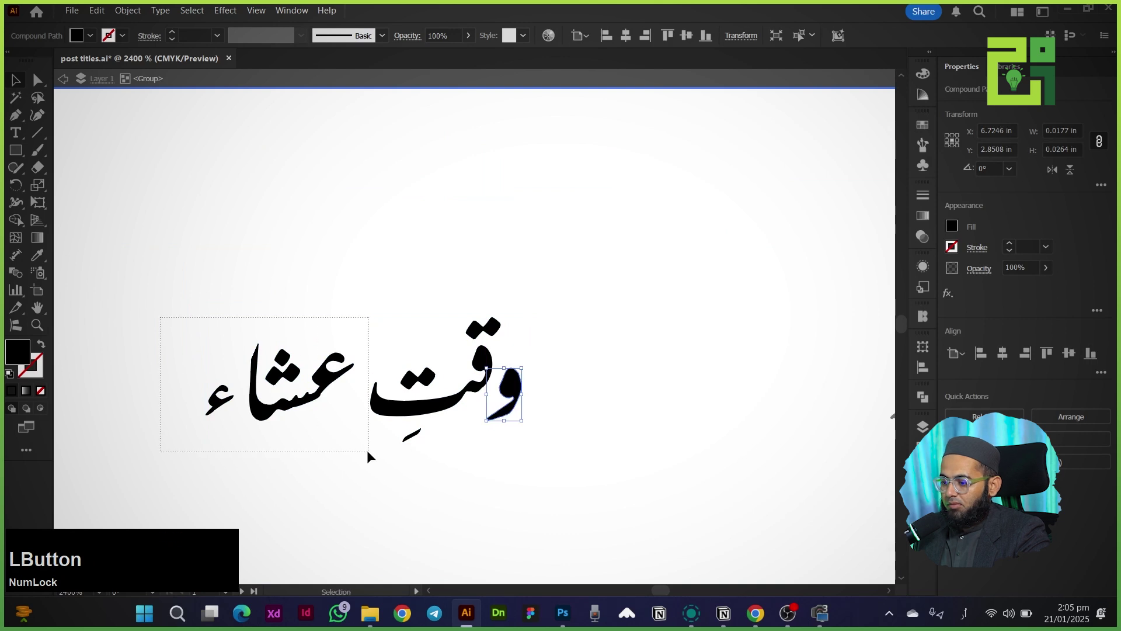
left_click_drag(367, 450, 369, 452)
left_click_drag(304, 409, 337, 409)
left_click(271, 471)
Nudge the hamza, the zer mark and the dots above ق into place in the label وقتِ عشاء.
left_click_drag(255, 402, 264, 392)
left_click_drag(409, 431, 409, 429)
left_click_drag(497, 321, 492, 324)
left_click(425, 306)
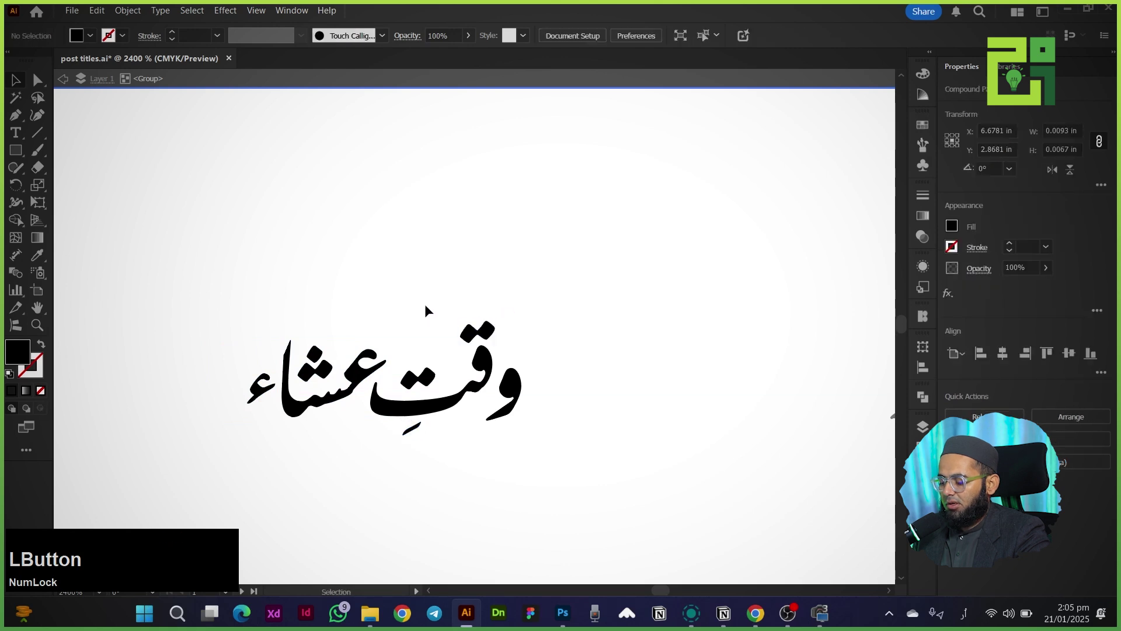
double_click(425, 306)
Move the three left labels closer to سحری, and duplicate all six labels just above the rounded rows.
scroll(425, 305, "down", 6)
left_click_drag(527, 374, 415, 385)
left_click_drag(204, 295, 266, 315)
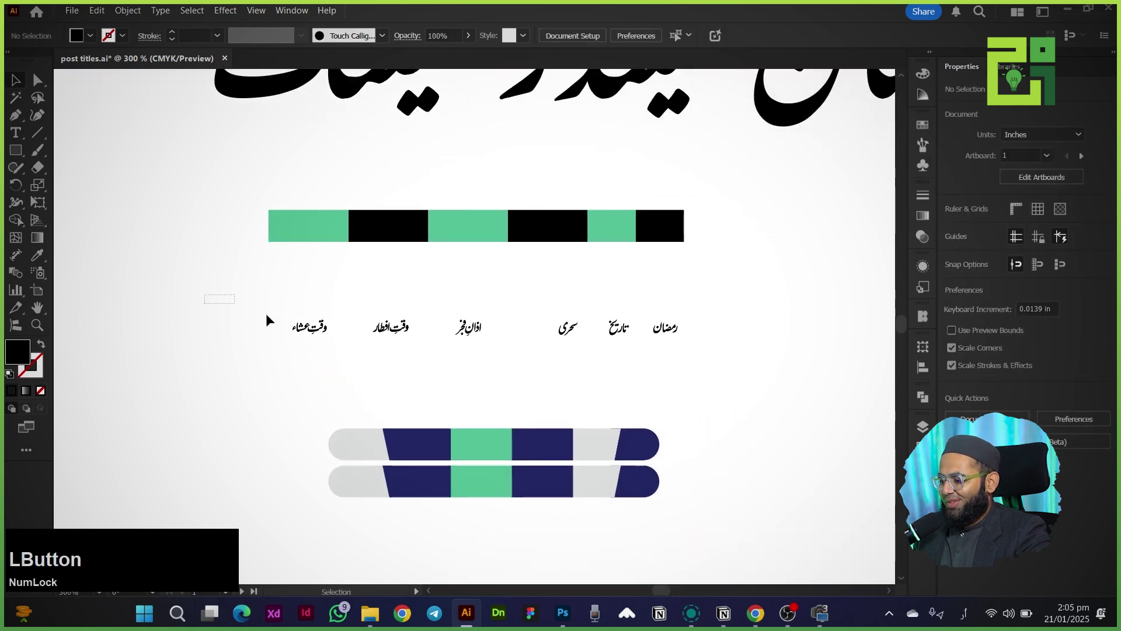
mouse_move(532, 349)
left_mouse_down()
mouse_move(486, 330)
mouse_move(524, 328)
left_mouse_up()
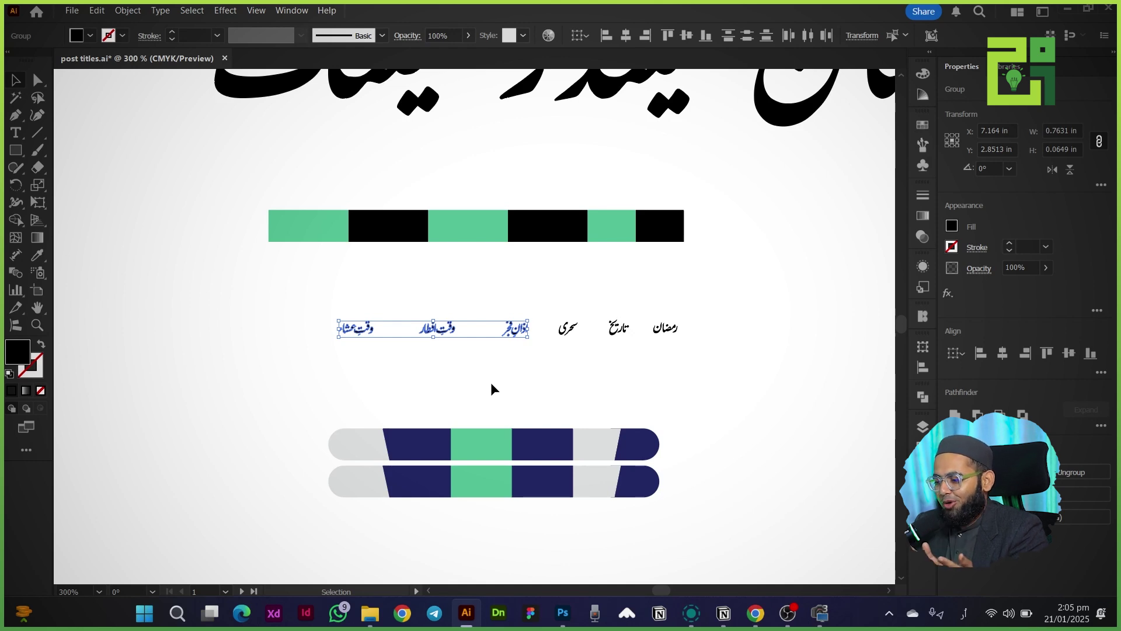
left_click_drag(273, 289, 684, 379)
left_click_drag(668, 332, 638, 406)
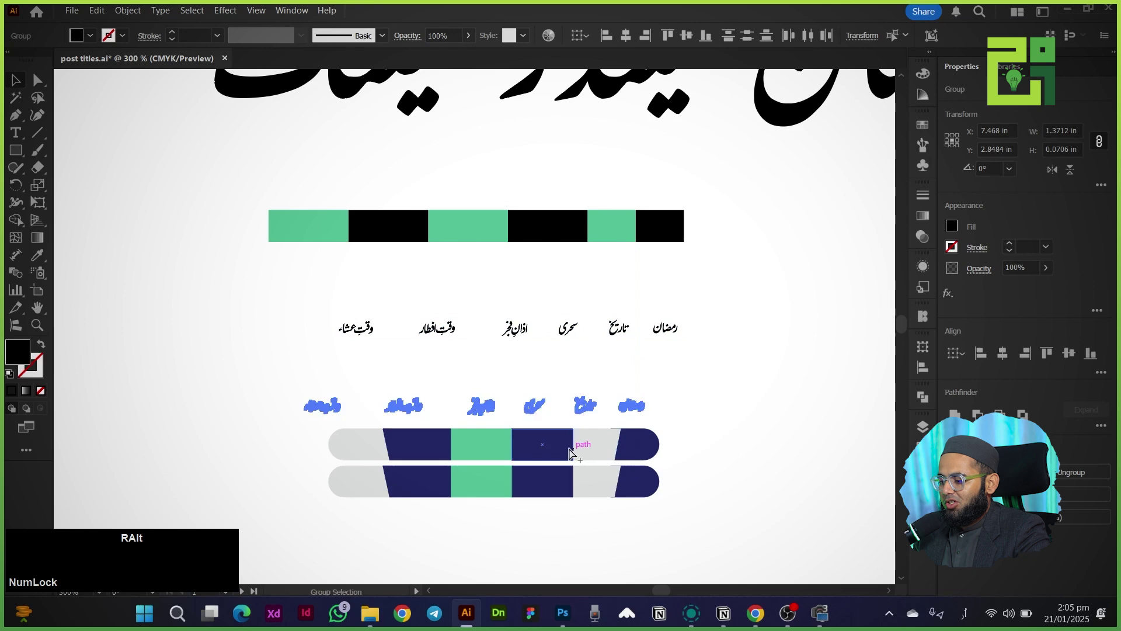
scroll(576, 446, "up", 3)
left_click(753, 251)
left_click_drag(754, 251, 729, 340)
scroll(741, 354, "down", 2)
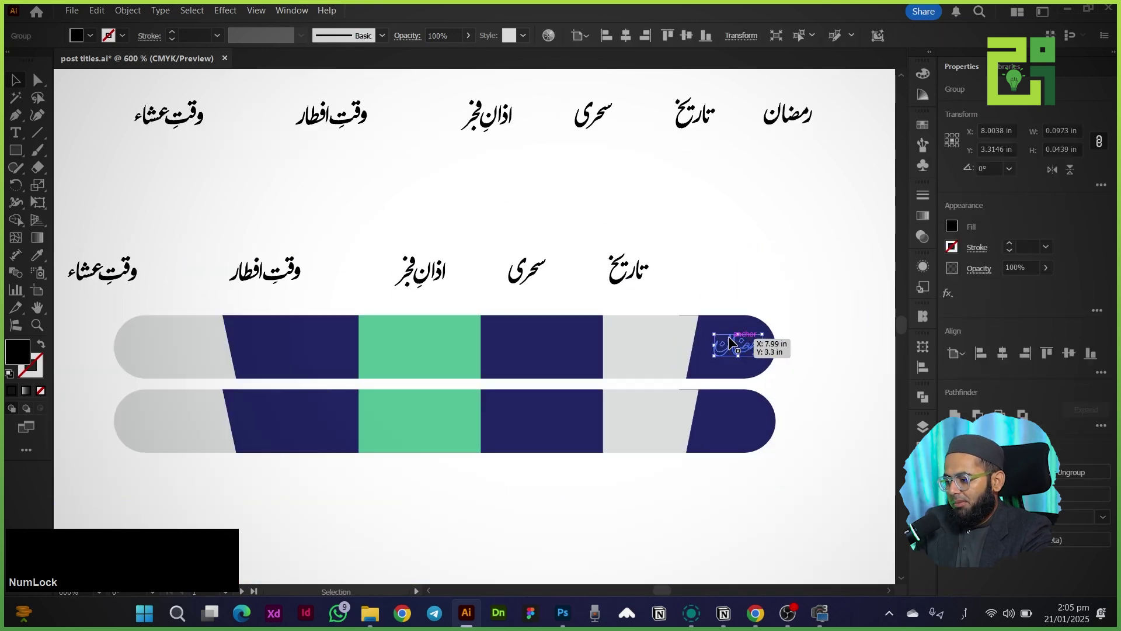
key("ctrl+z")
Bring the six duplicated labels above the rounded rows to the front of the stacking order.
left_click_drag(772, 225, 52, 318)
right_click(206, 289)
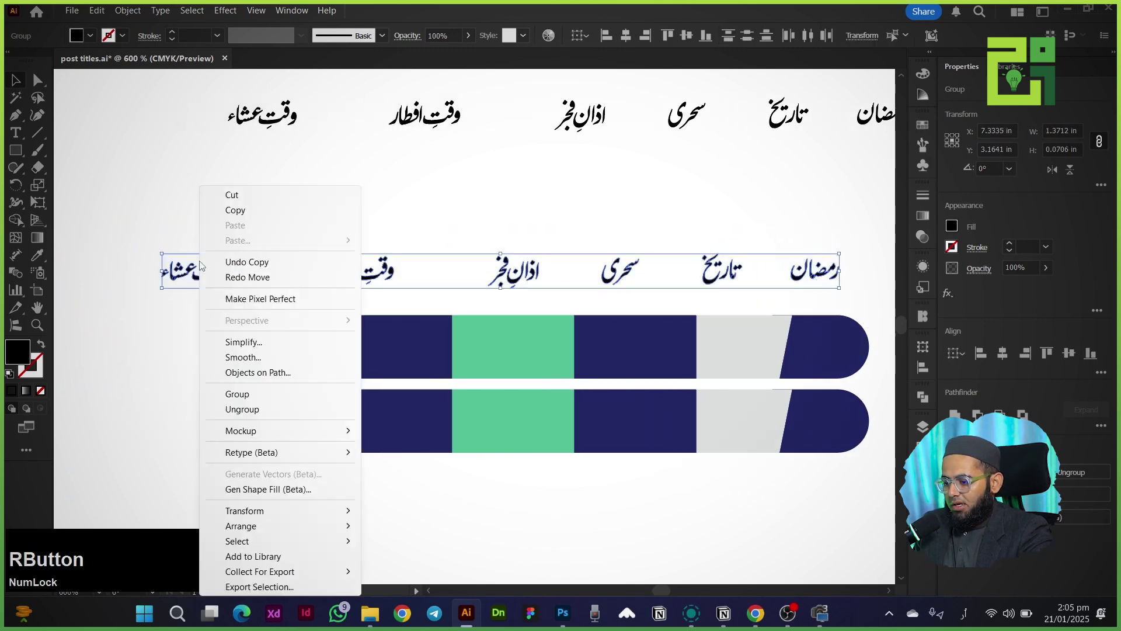
mouse_move(274, 516)
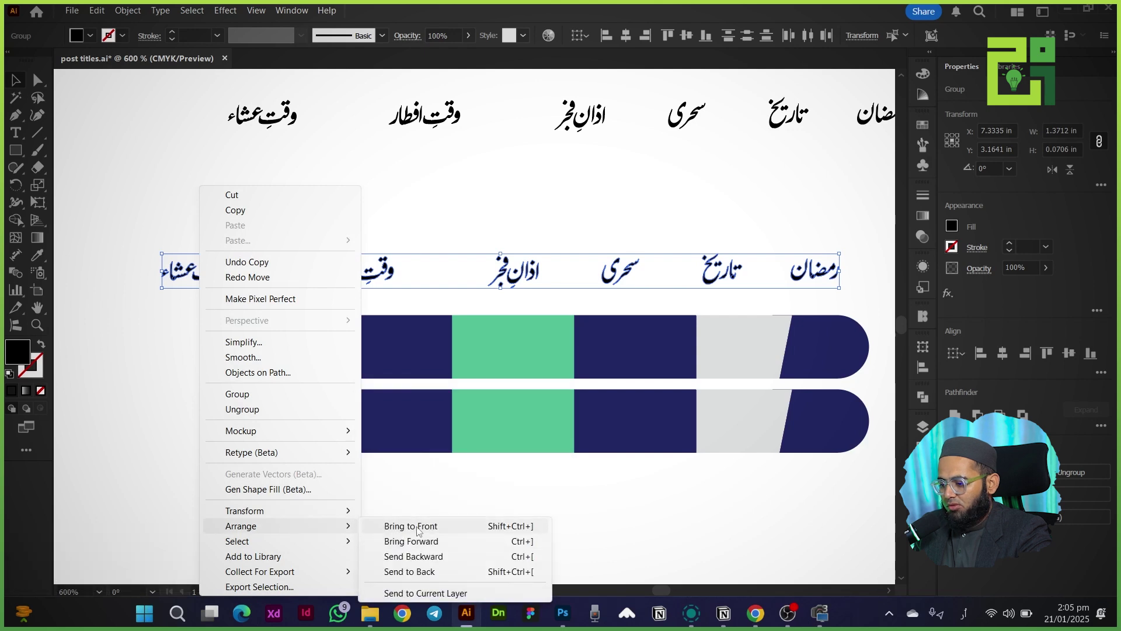
left_click(418, 528)
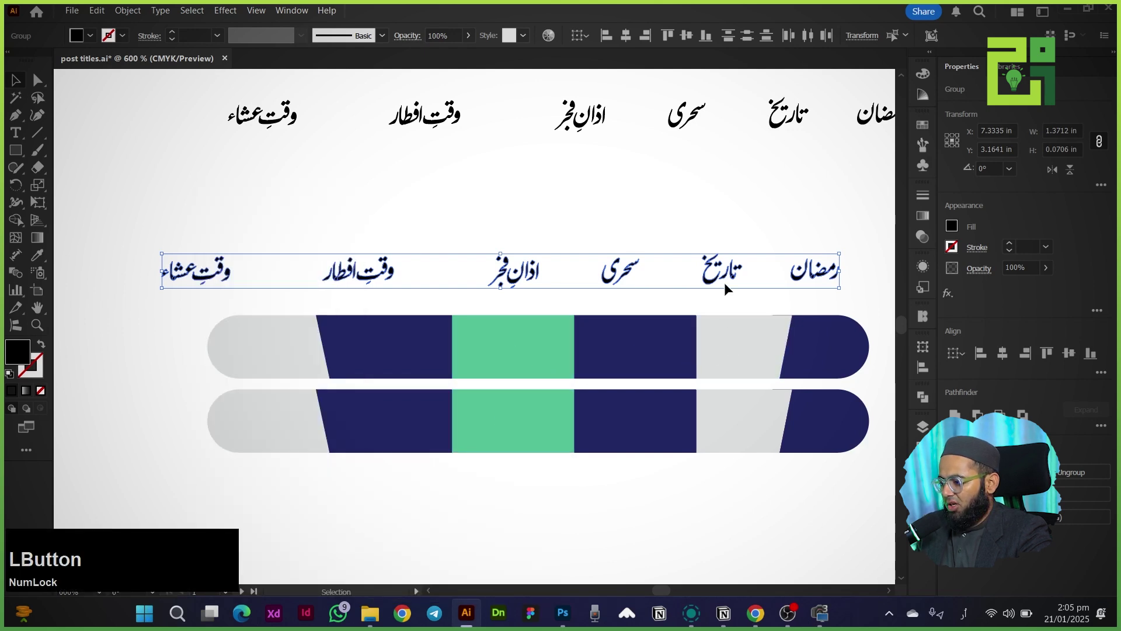
Place the duplicated رمضان label in the upper row's right navy cell and give it a light fill.
left_click_drag(814, 272, 819, 366)
key("v")
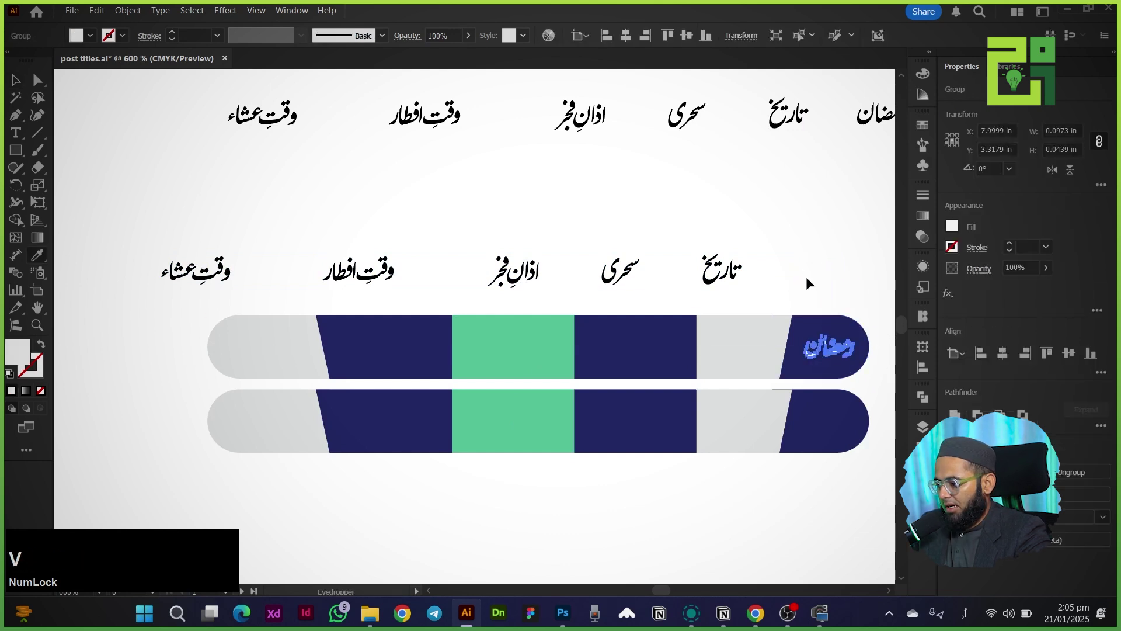
Place the five remaining duplicated labels in the upper row's matching cells, and give سحری and وقتِ افطار a light fill.
left_click_drag(730, 275, 753, 351)
left_click_drag(635, 276, 645, 349)
key("v")
left_click_drag(519, 274, 518, 352)
left_click_drag(368, 273, 392, 353)
key("i")
left_click(375, 274)
key("v")
left_click_drag(196, 271, 260, 349)
left_click(132, 342)
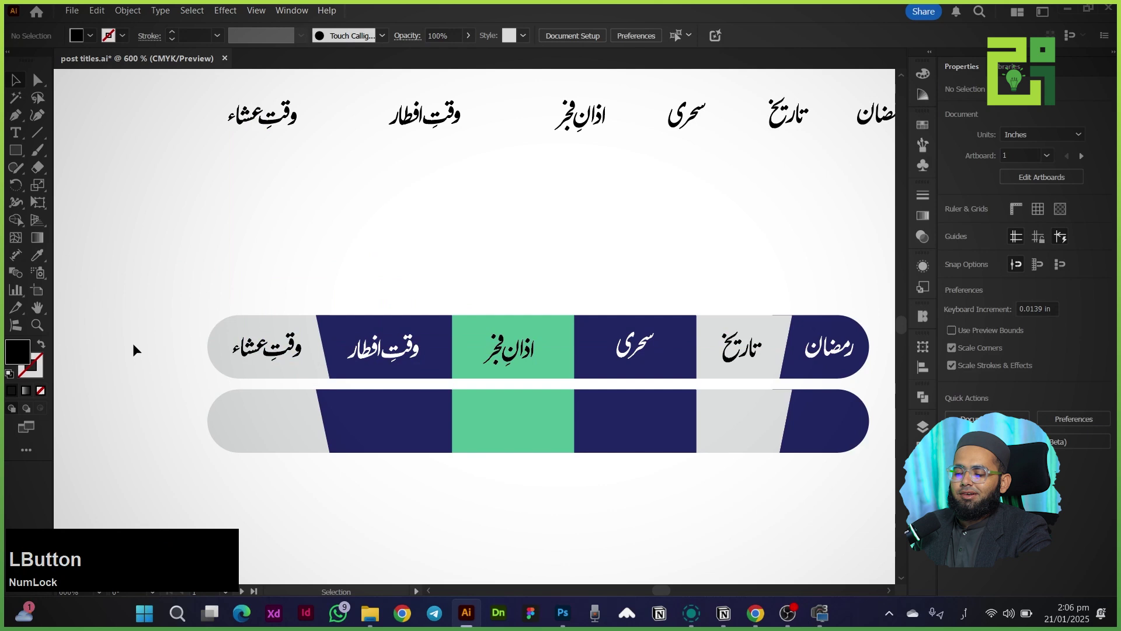
Adjust the سحری label's height, and align all the upper row's labels and cells on their vertical centre.
left_click_drag(132, 342, 145, 279)
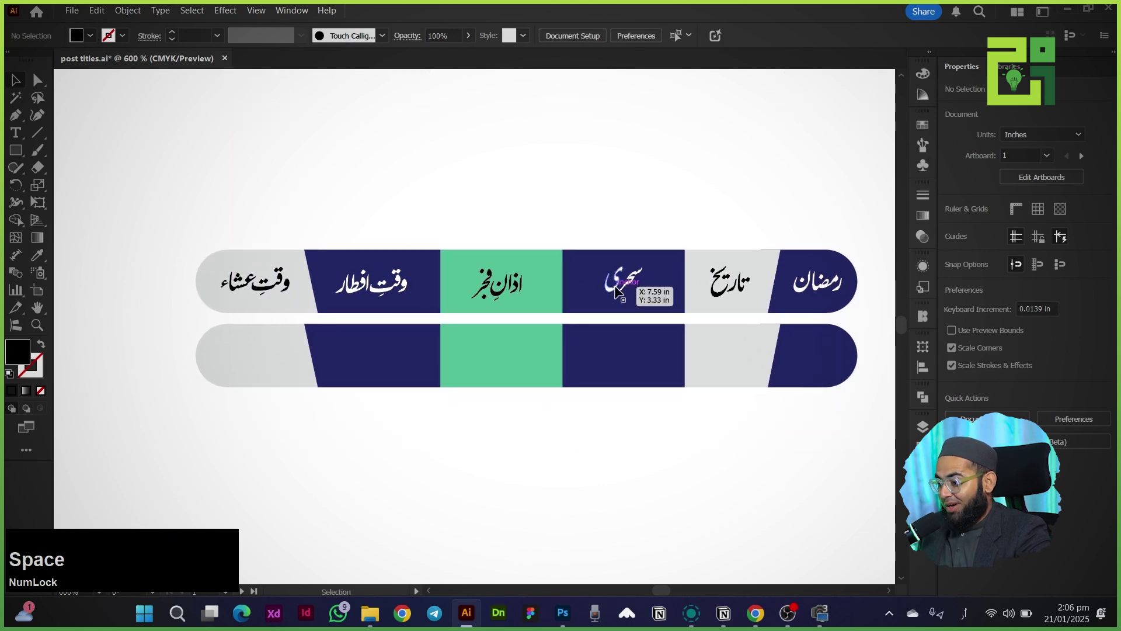
left_click(636, 290)
key("Down")
key("Up")
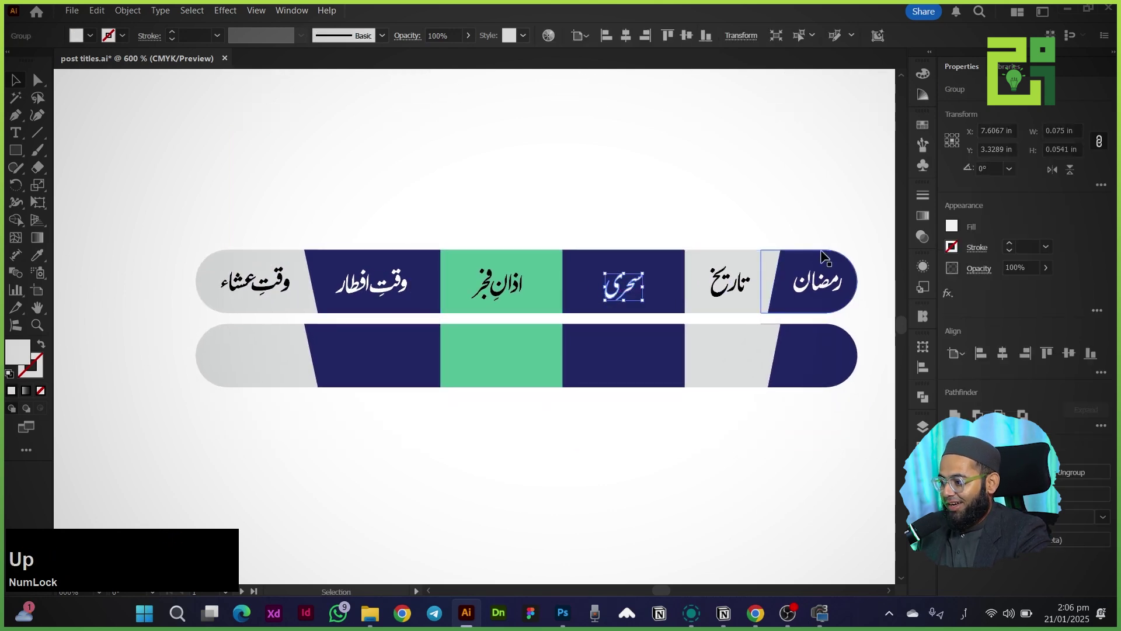
left_click_drag(850, 225, 353, 261)
left_click_drag(211, 284, 179, 302)
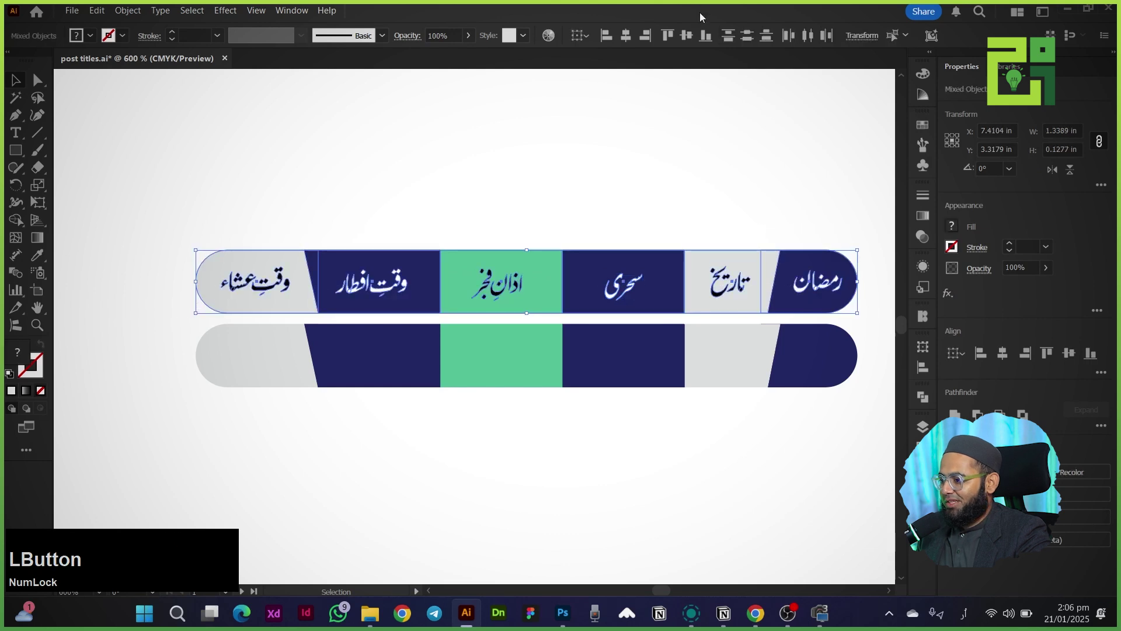
left_click(687, 36)
left_click(194, 221)
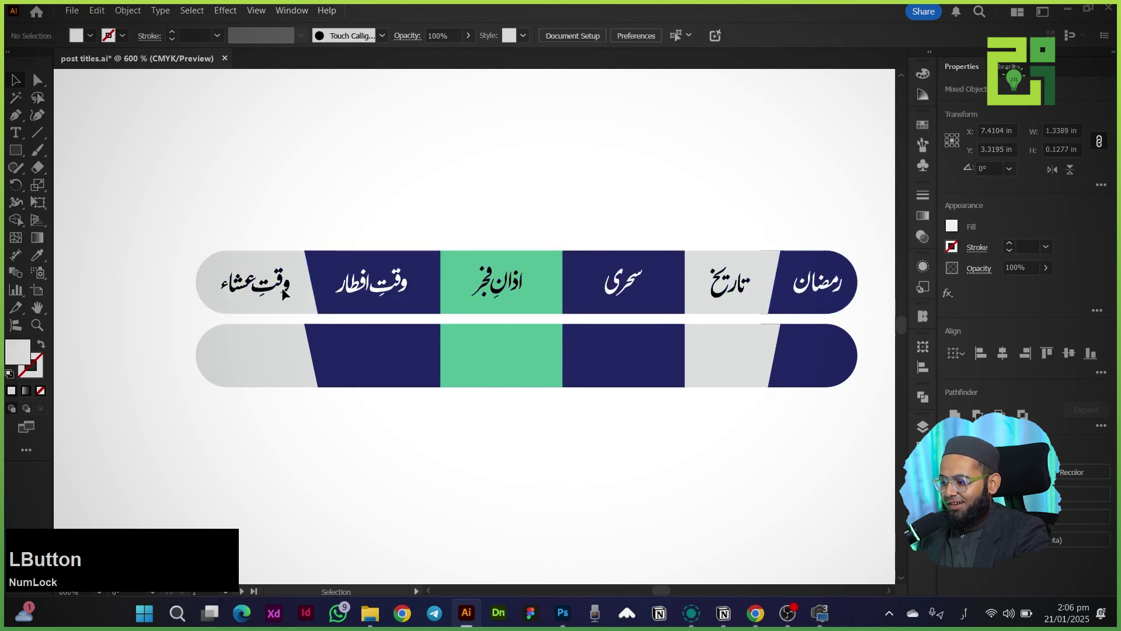
Shift the رمضان label slightly left within the upper row's navy end cell.
key("Left")
left_click_drag(807, 289, 819, 289)
key("Right")
key("Right")
left_click(536, 462)
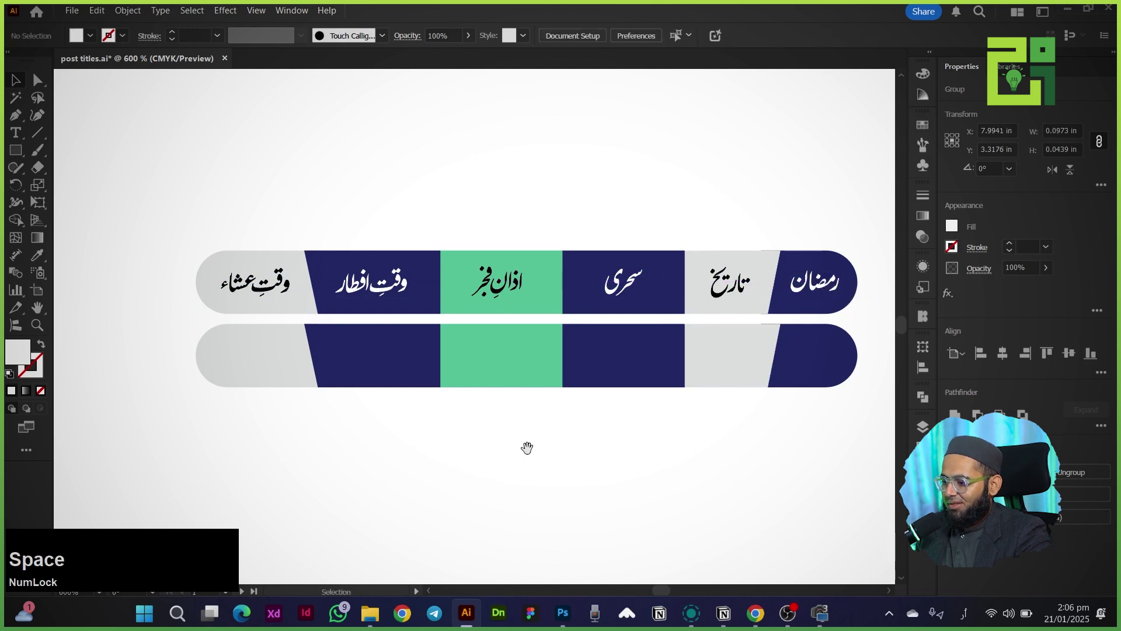
left_click_drag(536, 461, 479, 376)
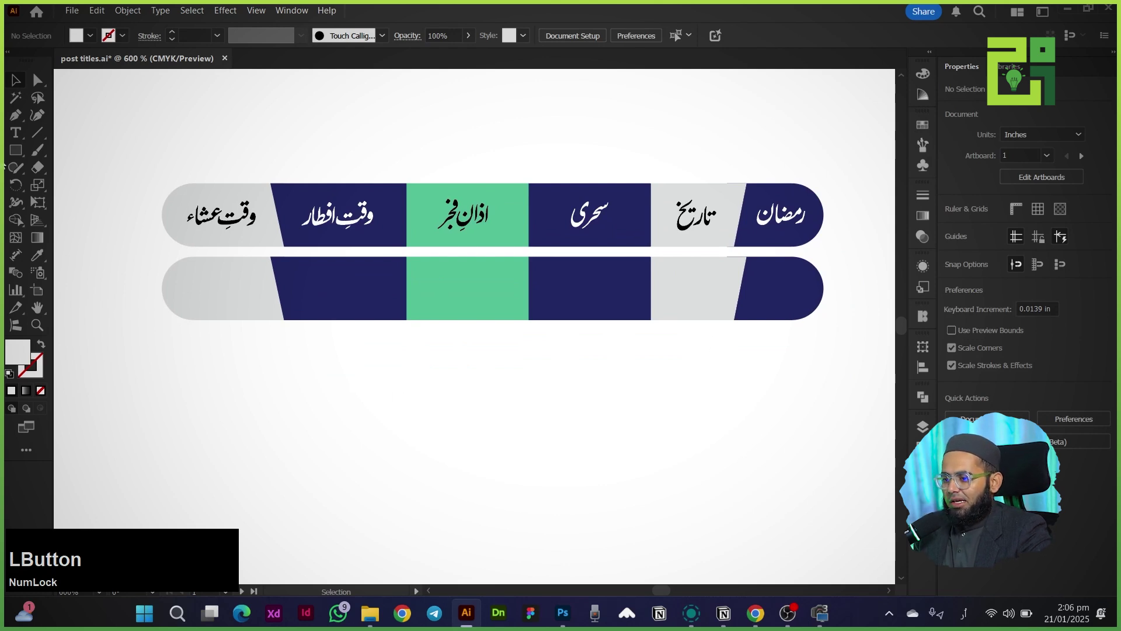
Add the text 01 below the rows and set it in Acumin Variable Concept Condensed Bold.
left_click(16, 136)
left_click(513, 383)
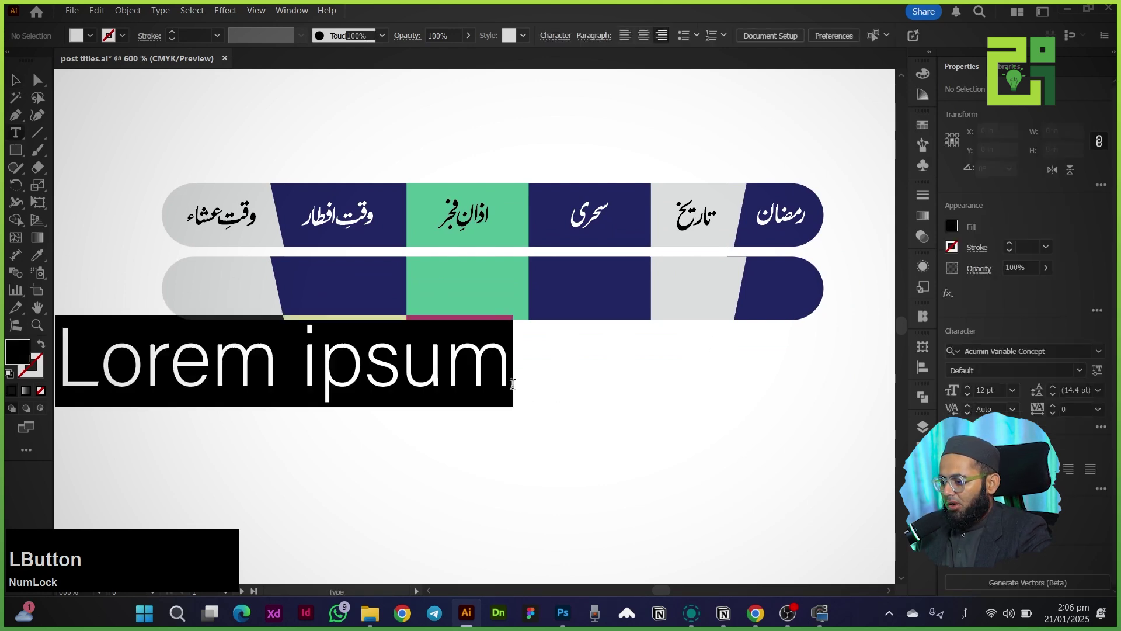
type("01")
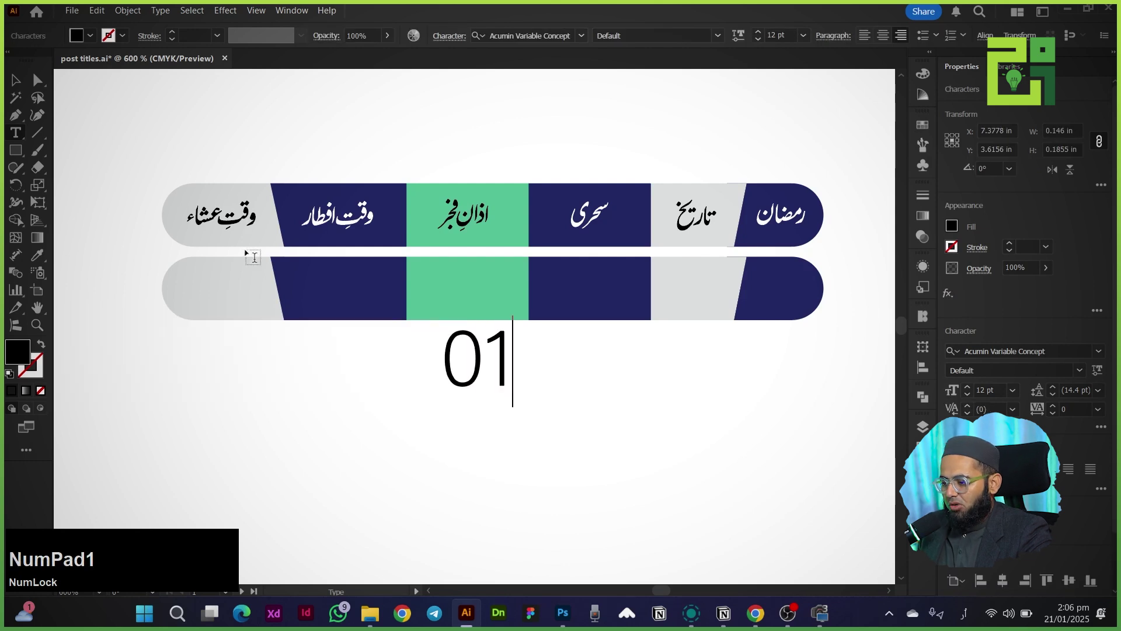
left_click(16, 80)
left_click(718, 35)
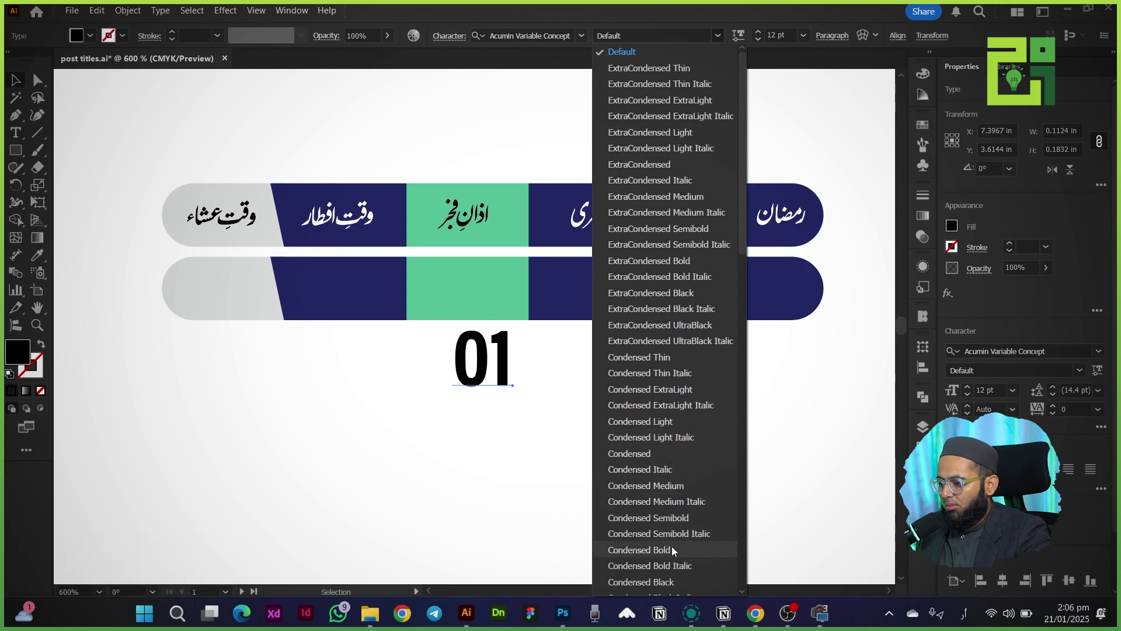
scroll(672, 547, "down", 3)
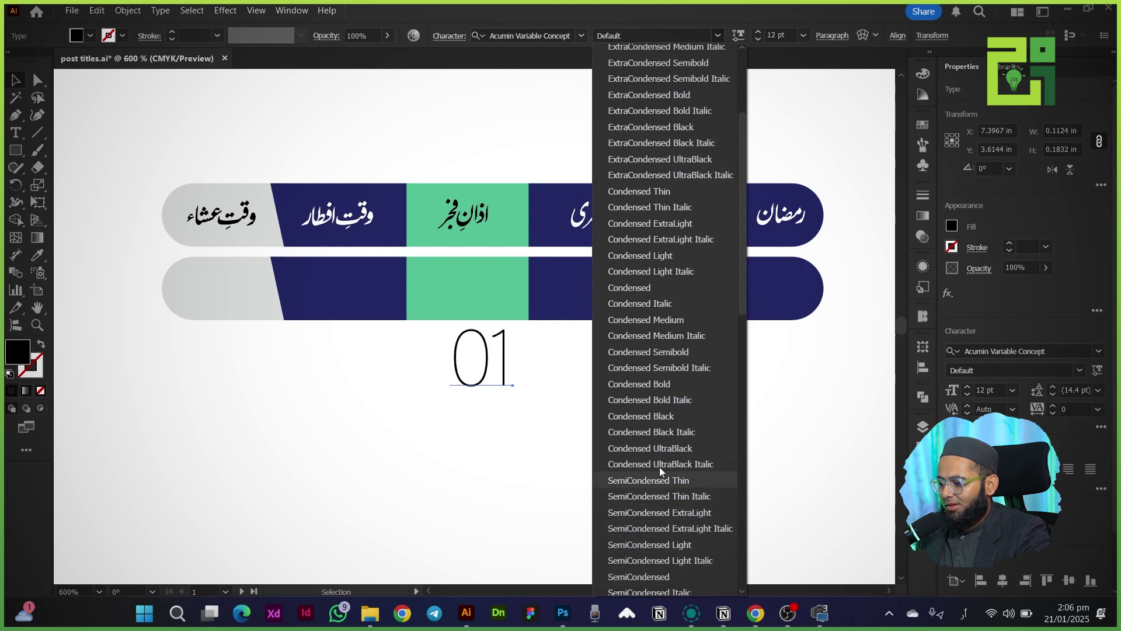
left_click(657, 383)
key("Escape")
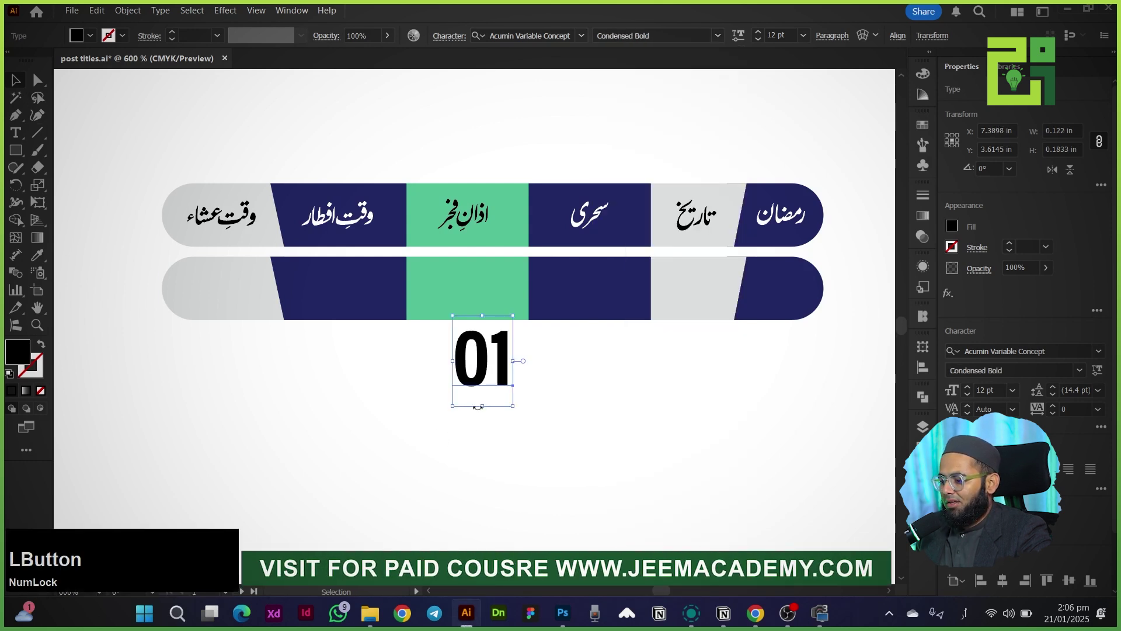
Scale the 01 text to about 5.18 pt, place it in the lower row's cell under رمضان and give it a light fill.
left_click_drag(480, 408, 778, 298)
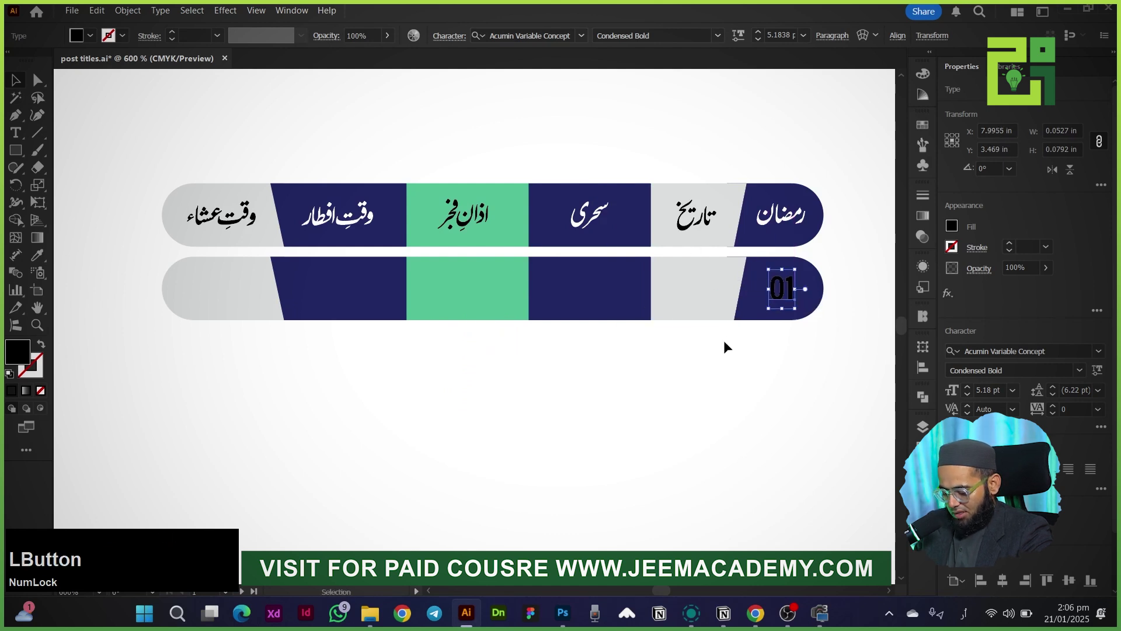
key("i")
left_click(708, 436)
key("v")
key("Down")
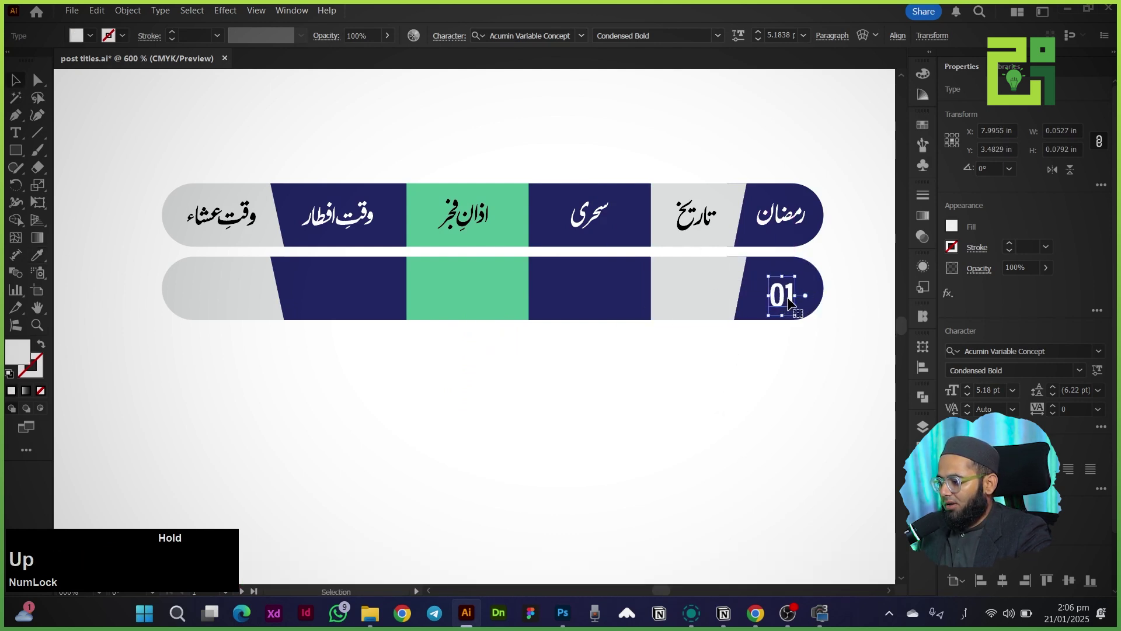
Duplicate 01 into the lower cells under تاریخ and سحری, with a black fill in the grey cell and a light fill in the navy one.
left_click_drag(788, 299, 705, 299)
left_click(703, 218)
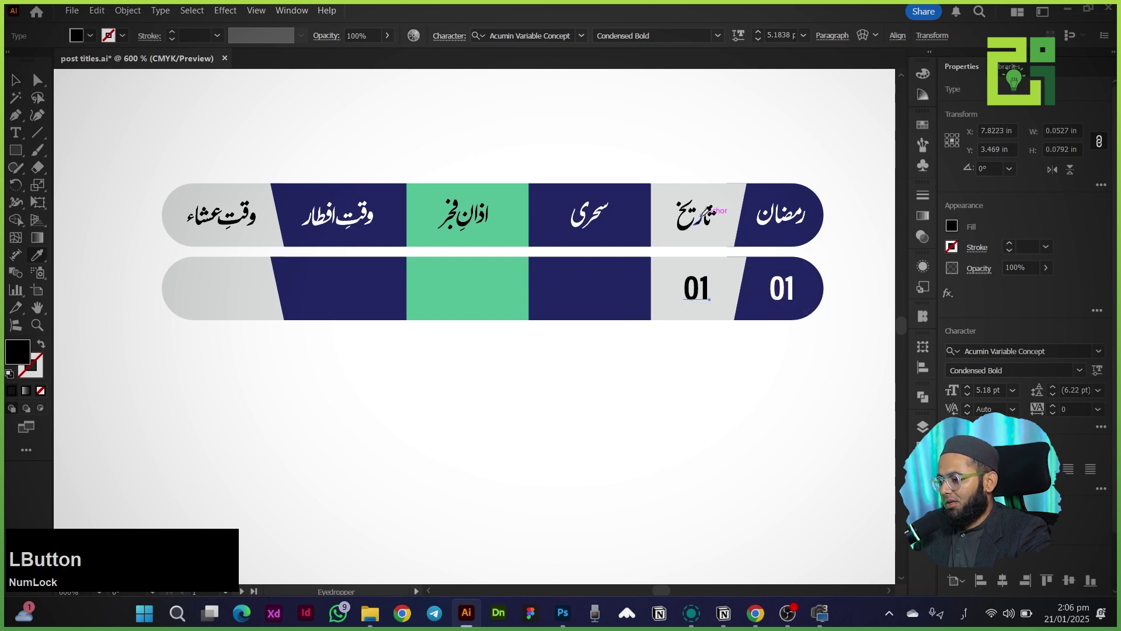
left_click_drag(696, 292, 592, 300)
left_click(599, 217)
key("v")
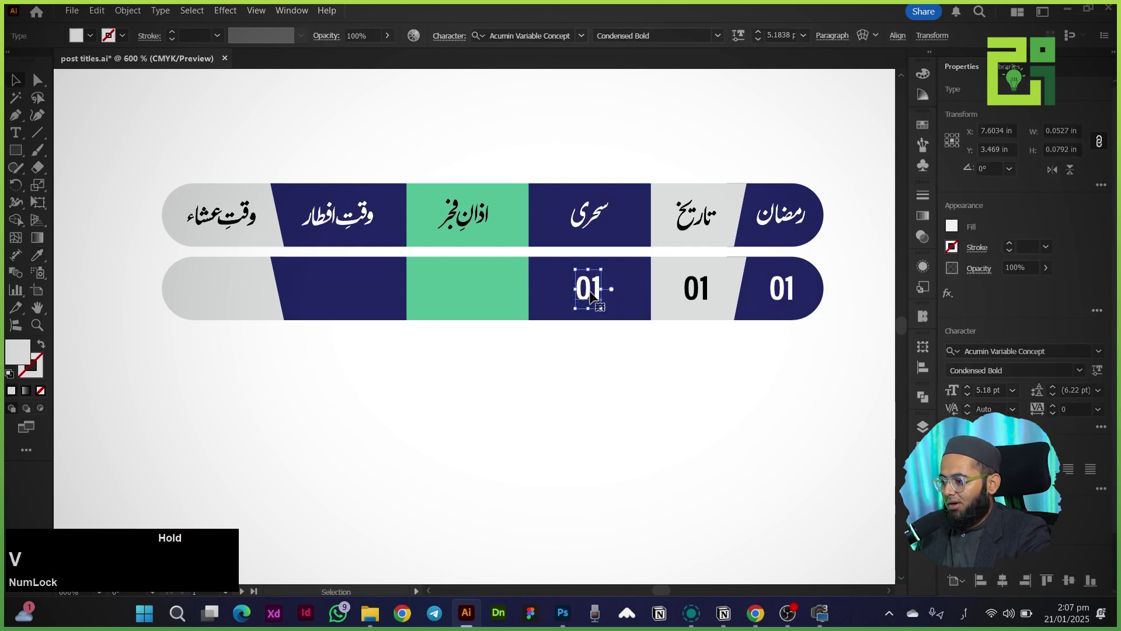
Duplicate the 01 text into the lower cells under اذانِ فجر, وقتِ افطار and وقتِ عشاء with matching black or light fills.
left_click_drag(584, 295, 459, 323)
left_click_drag(588, 301, 368, 313)
left_click_drag(469, 296, 220, 318)
left_click(240, 363)
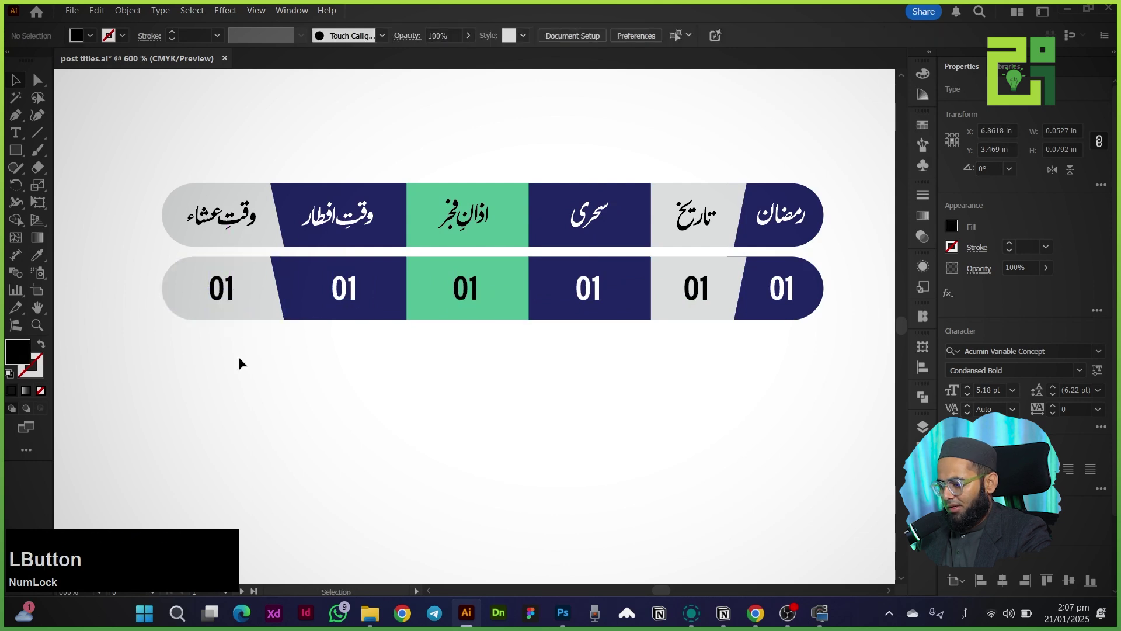
Centre-align the paragraphs of all six 01 texts and move them back left to the middle of their cells.
left_click(792, 299)
left_click(704, 292, "shift")
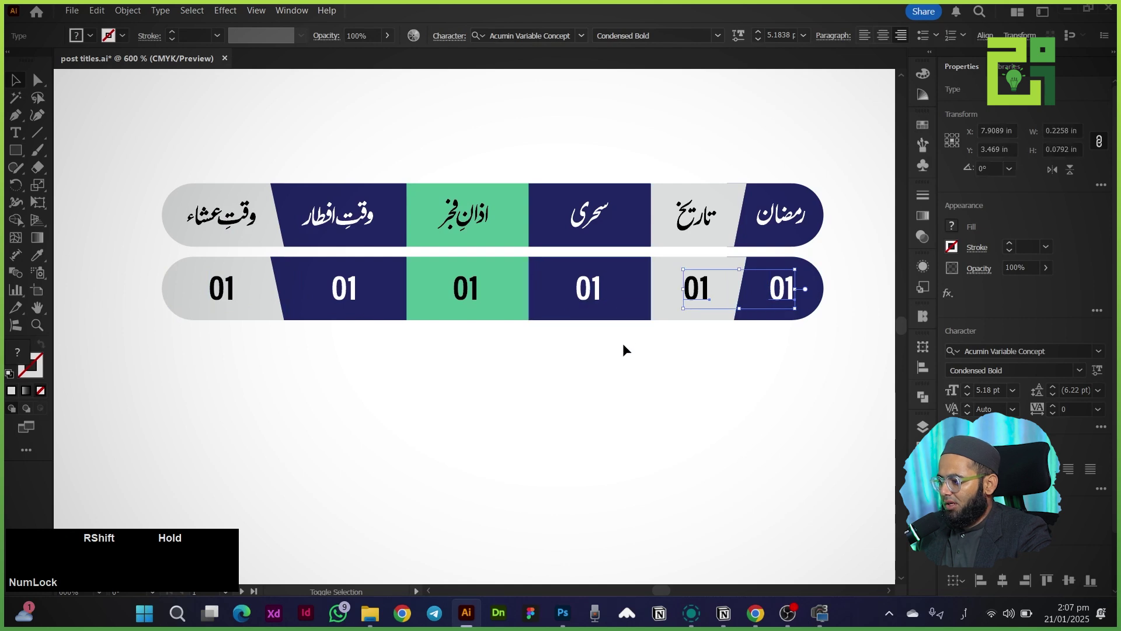
left_click(456, 292, "shift")
left_click(350, 293, "shift")
left_click(216, 289, "shift")
left_click(191, 294, "shift")
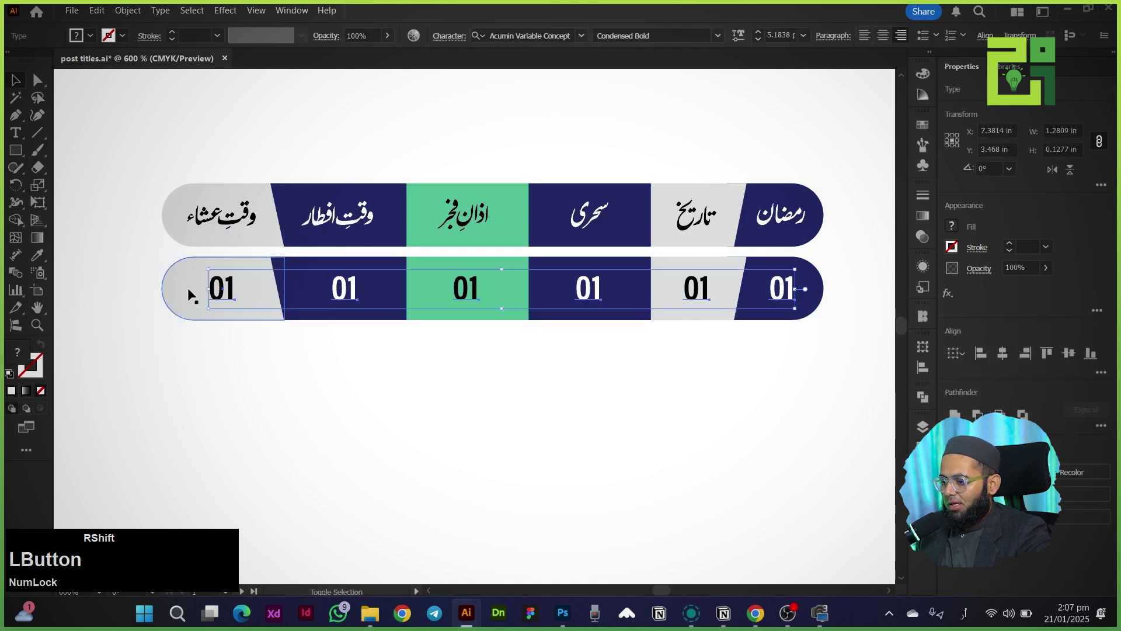
left_click(881, 37)
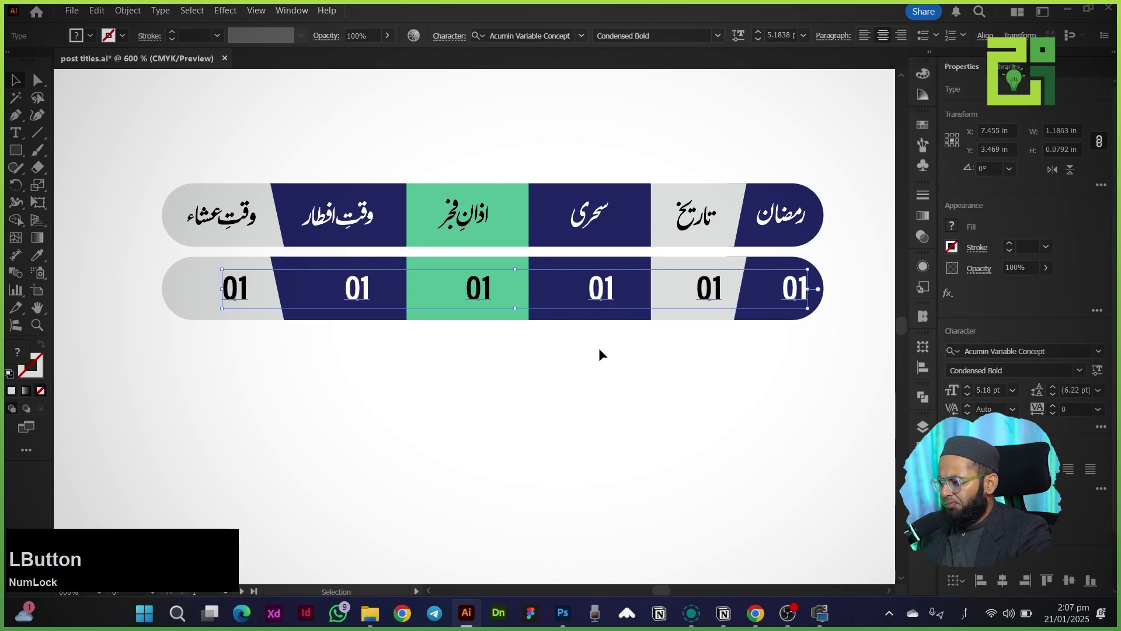
key("Left")
key("Left")
key("Left")
key("Right")
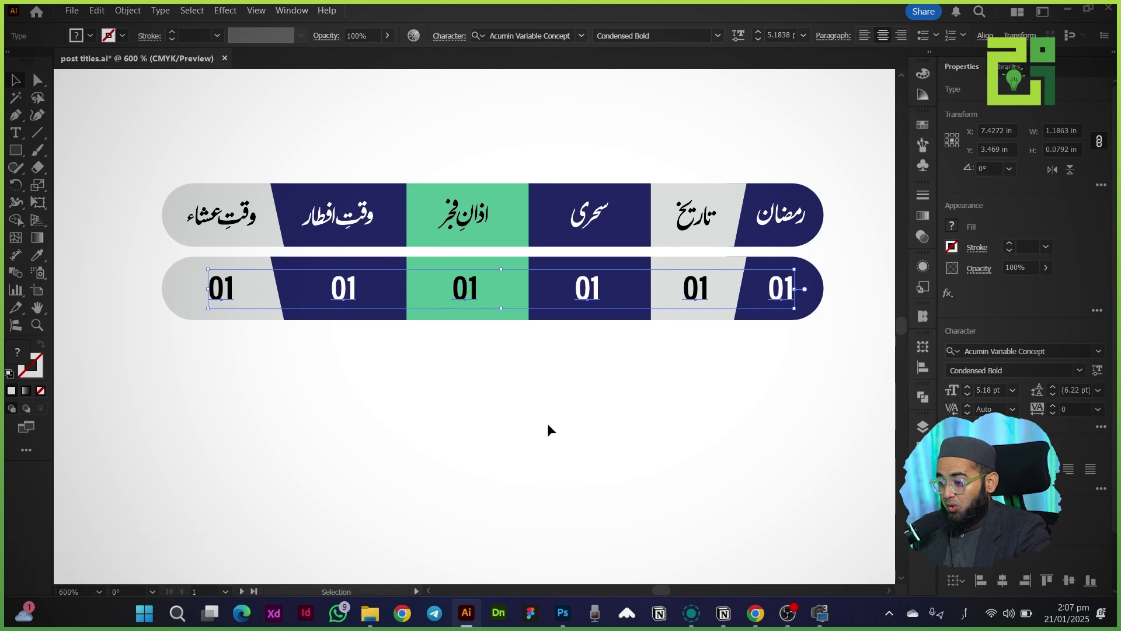
left_click(556, 423)
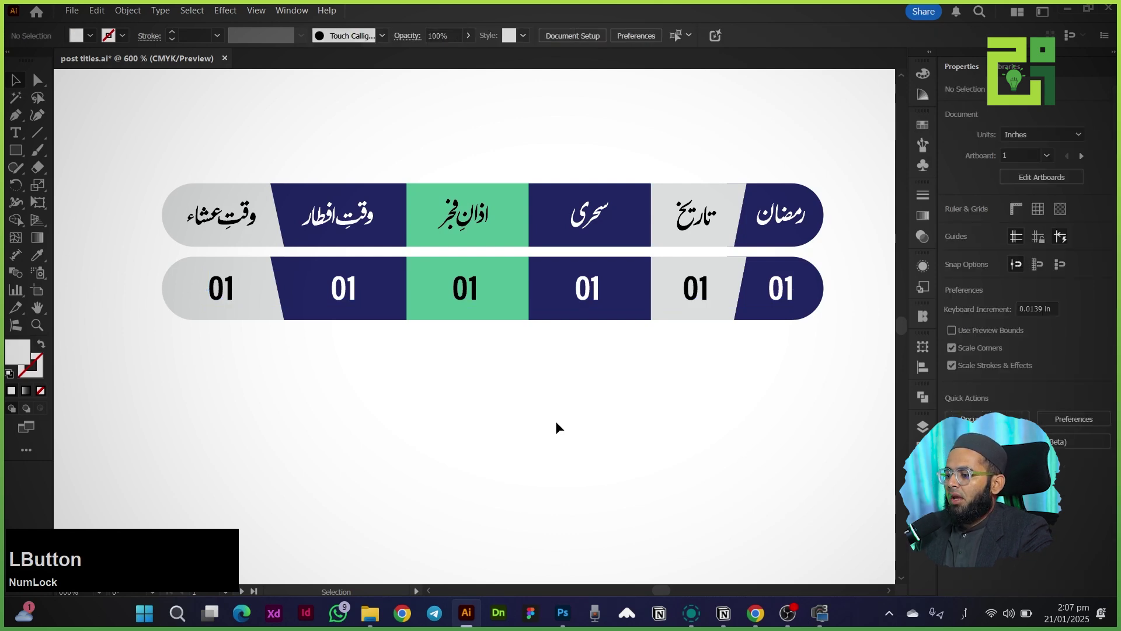
Examine the handwritten timetable's date column to see how the first day's date is written.
left_click_drag(589, 393, 586, 373)
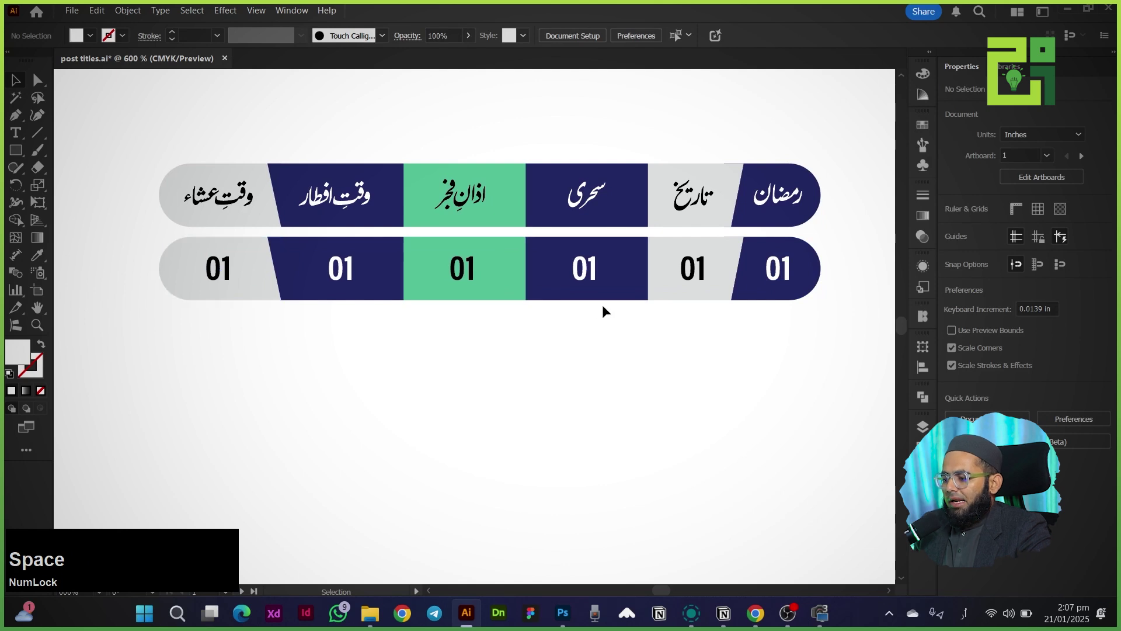
left_click(587, 376)
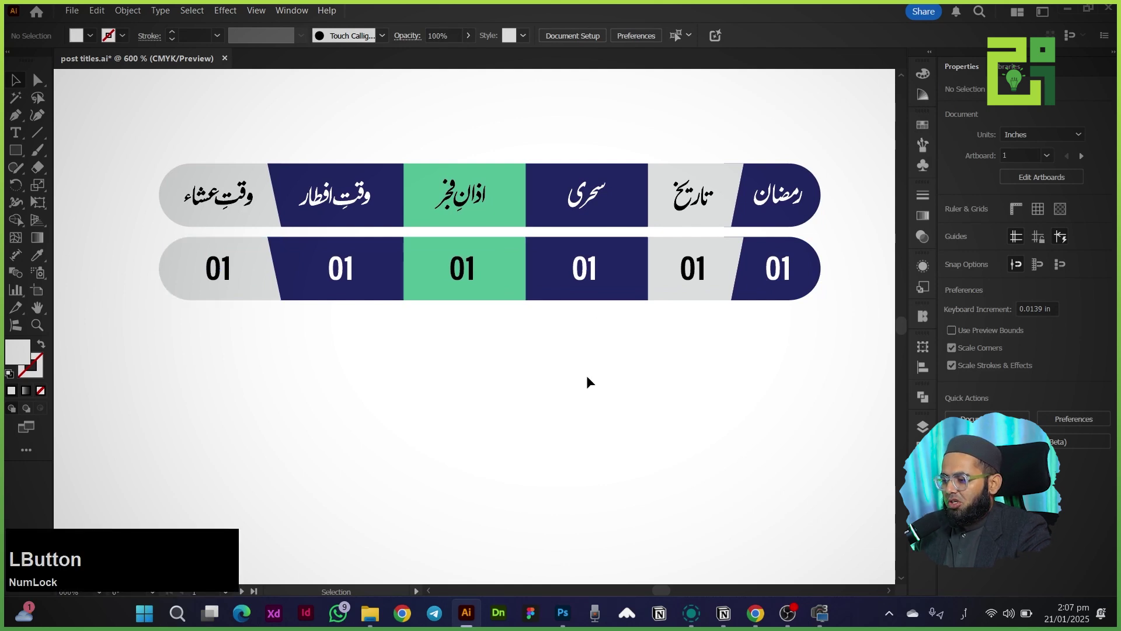
scroll(447, 404, "down", 4)
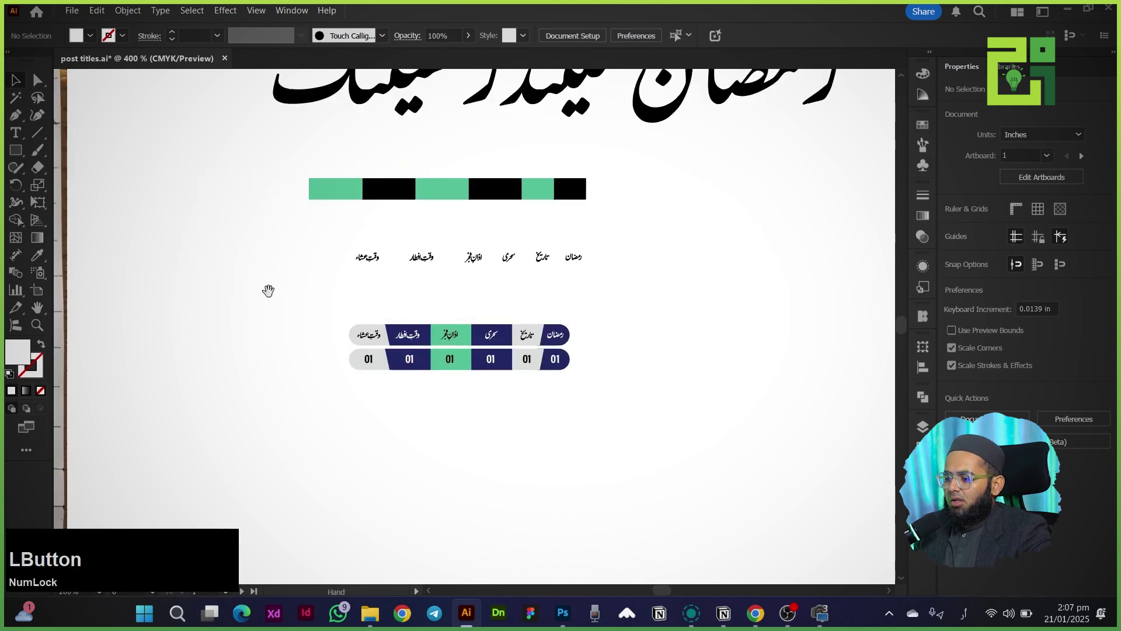
left_click_drag(268, 290, 501, 405)
scroll(404, 320, "up", 3)
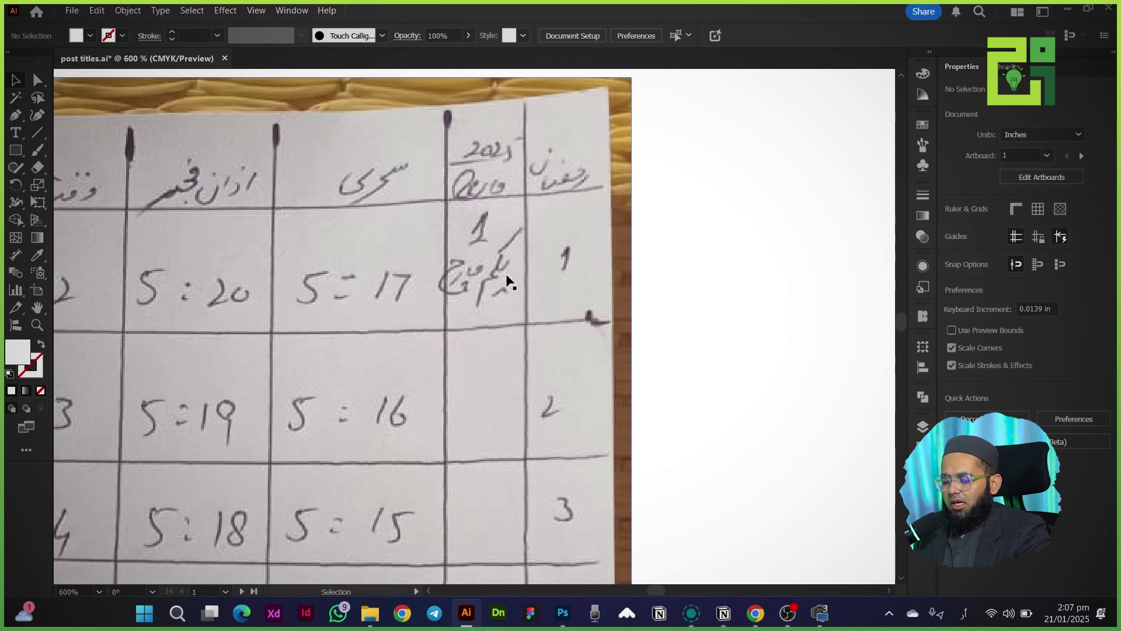
scroll(507, 281, "down", 3)
left_click_drag(590, 368, 142, 279)
scroll(467, 396, "up", 5)
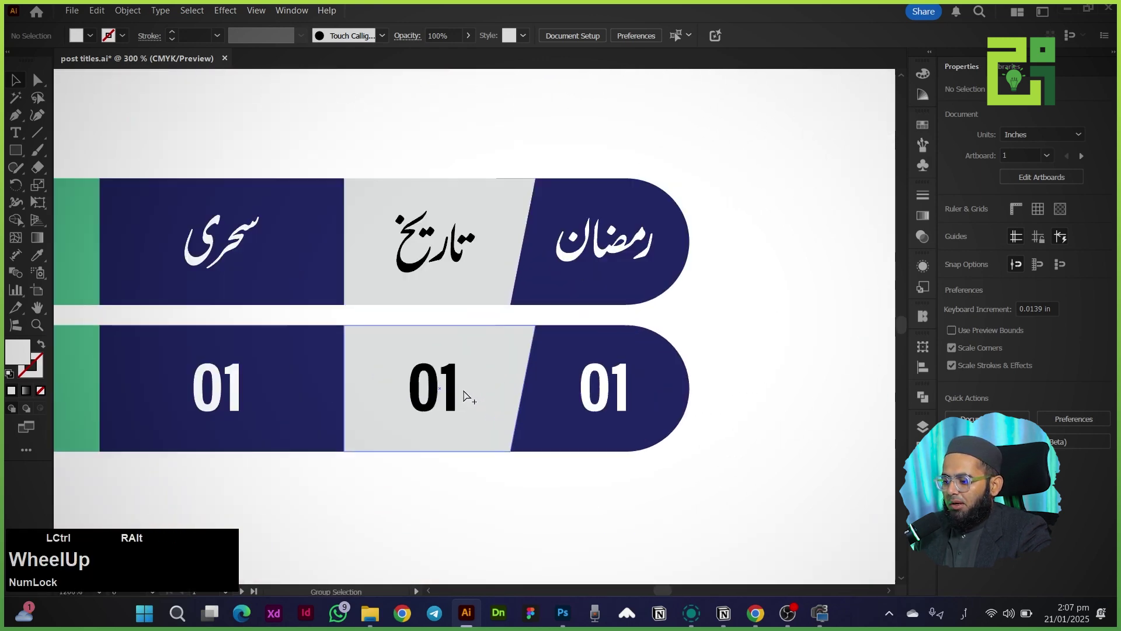
Move the 01 under تاریخ left within its grey cell by about 0.03 in, keeping it on the same baseline.
left_click_drag(457, 444, 445, 333)
left_click(435, 316)
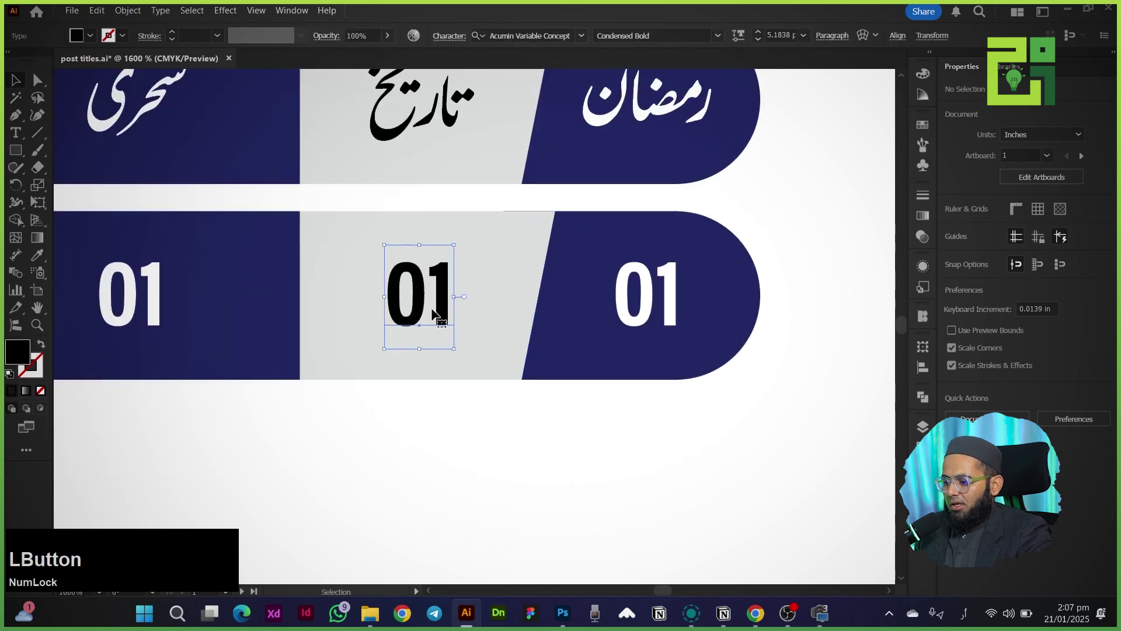
left_click_drag(435, 316, 390, 315)
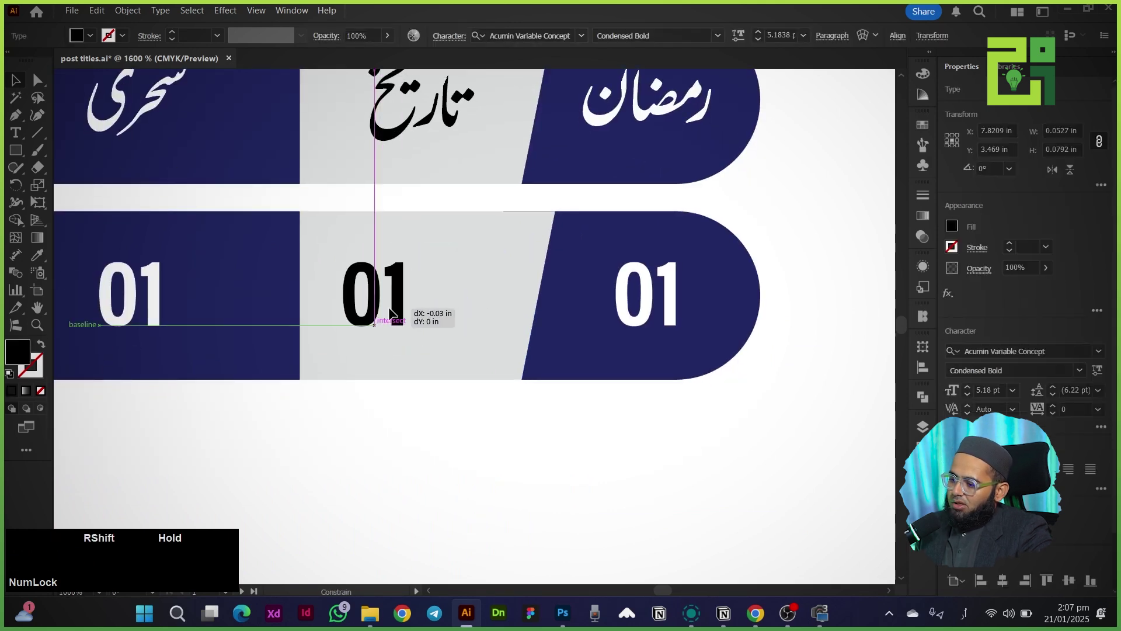
Bring a copy of the editable رمضان text in Mehr Nastaliq Web to the empty space above the timetable rows.
scroll(420, 325, "down", 5)
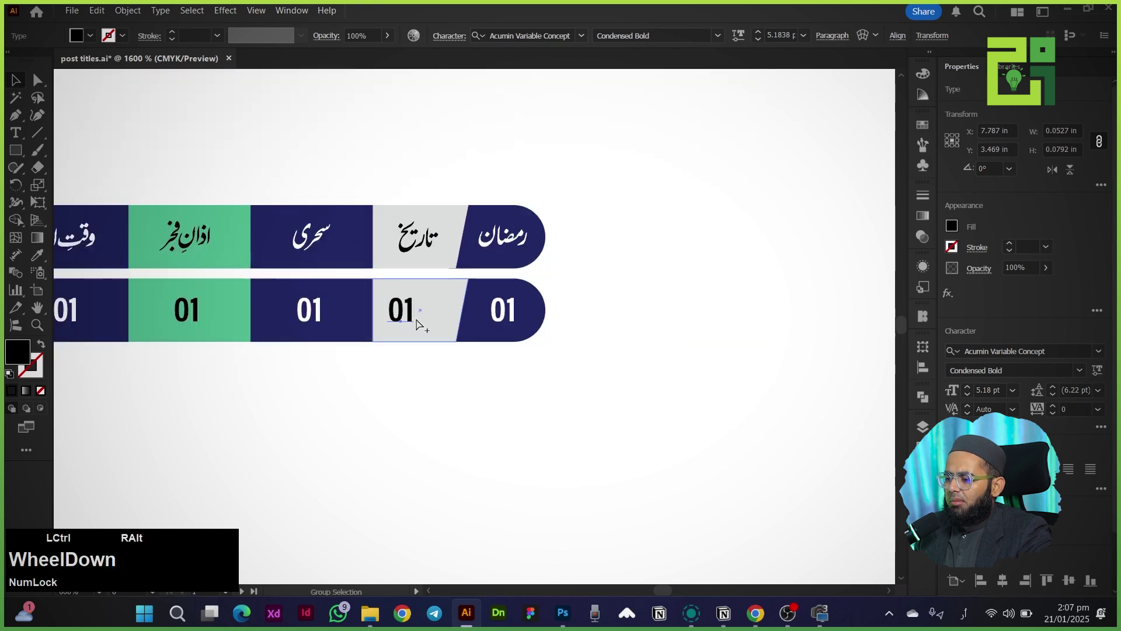
left_click_drag(348, 200, 464, 286)
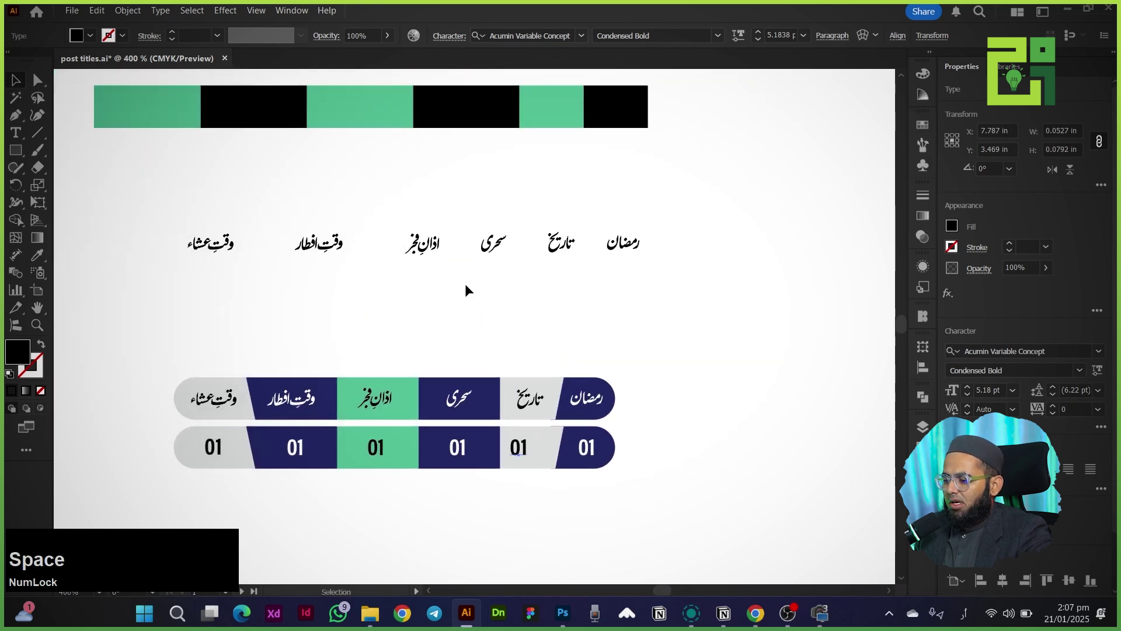
scroll(417, 252, "down", 1)
left_click_drag(334, 223, 463, 326)
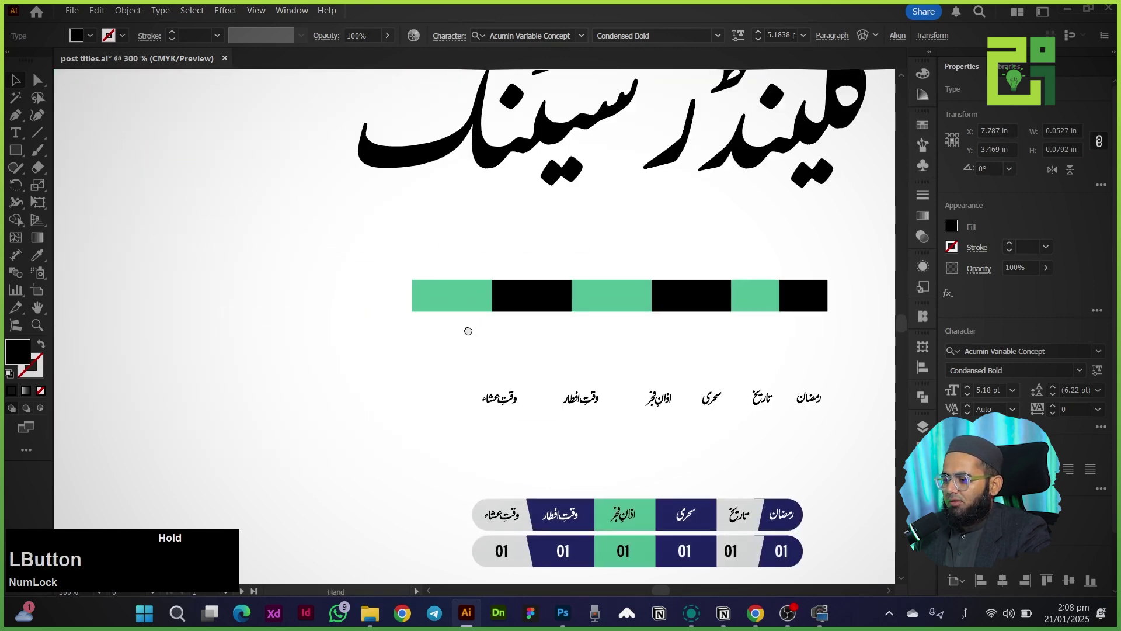
scroll(412, 313, "down", 1)
left_click_drag(153, 143, 632, 435)
scroll(632, 435, "up", 6)
left_click_drag(350, 393, 296, 165)
scroll(543, 129, "down", 2)
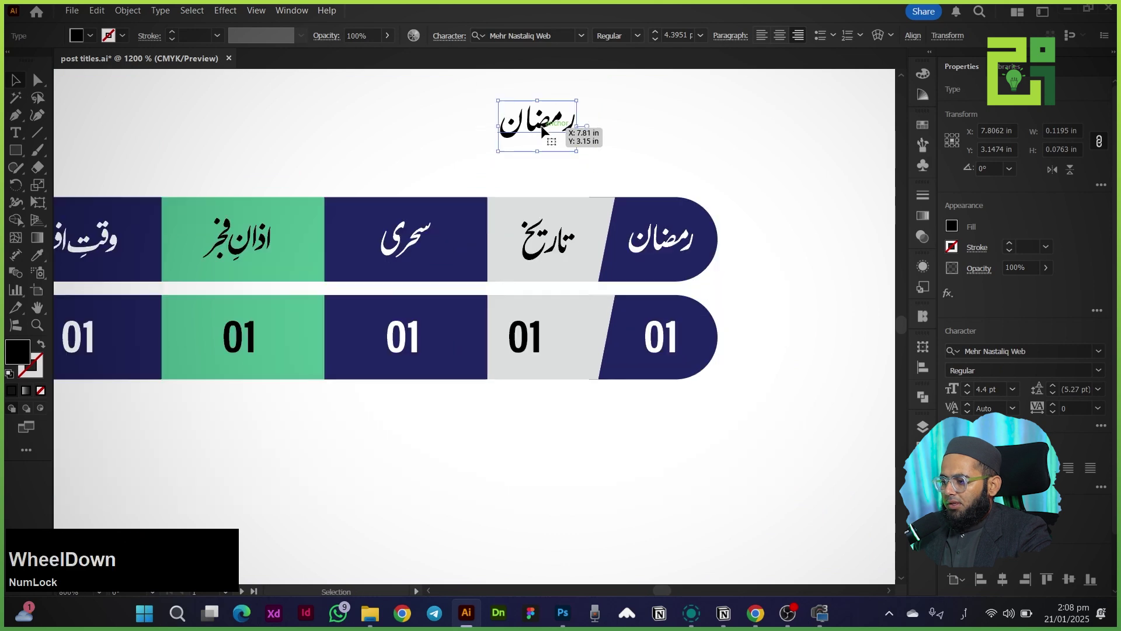
Replace the wording of the رمضان text copy just above the تاریخ cell with مارچ.
scroll(537, 257, "up", 1)
left_click_drag(578, 265, 487, 235)
left_click(549, 266)
double_click(555, 266)
double_click(558, 265)
type("مار")
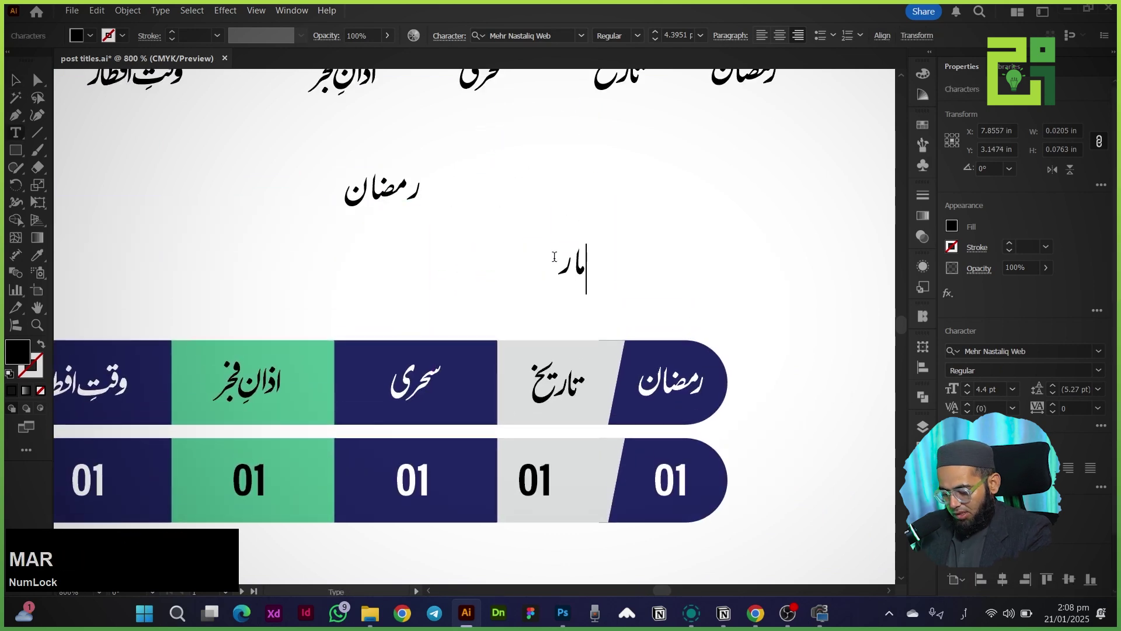
type("چ")
Convert the مارچ text above the timetable to outlines and ungroup its letter shapes.
left_click(15, 81)
right_click(551, 269)
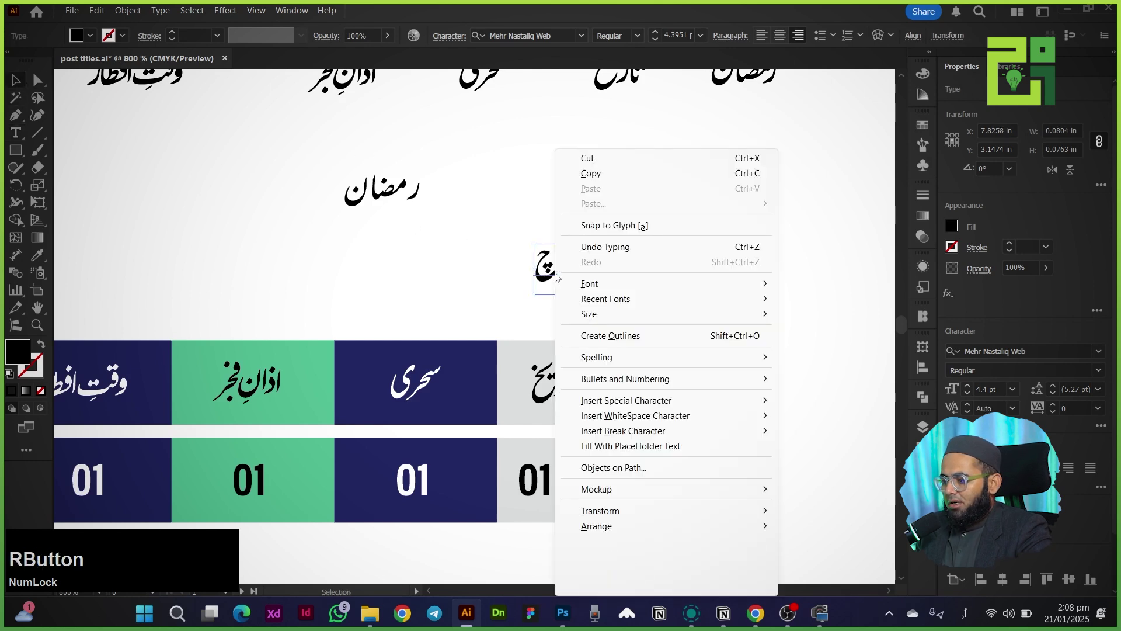
left_click(610, 335)
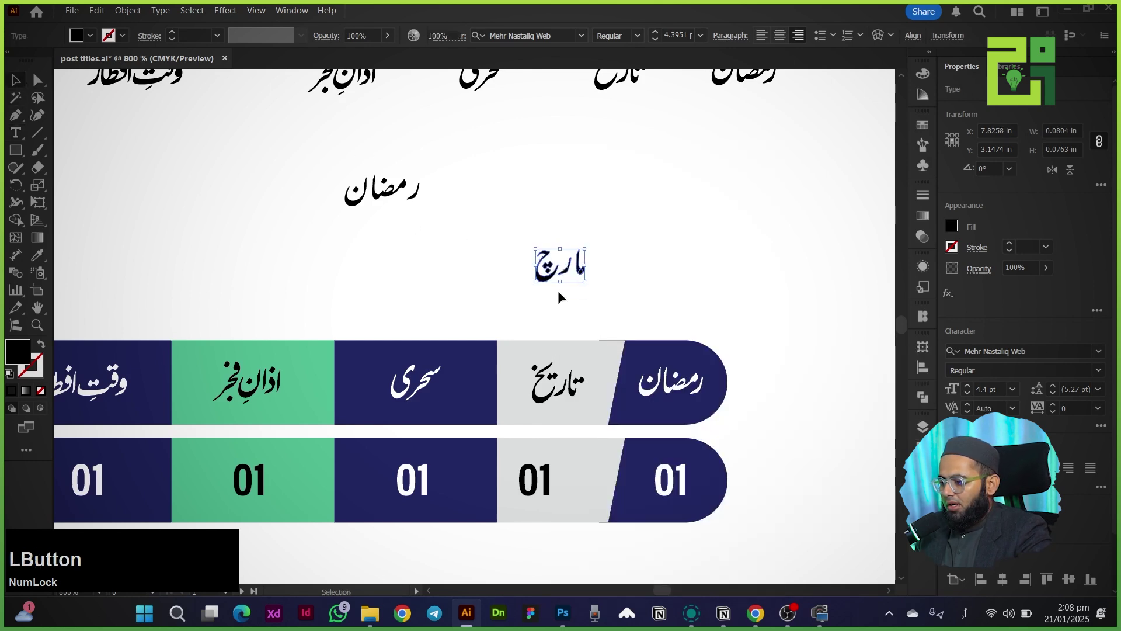
right_click(558, 293)
left_click(591, 374)
scroll(531, 256, "up", 2)
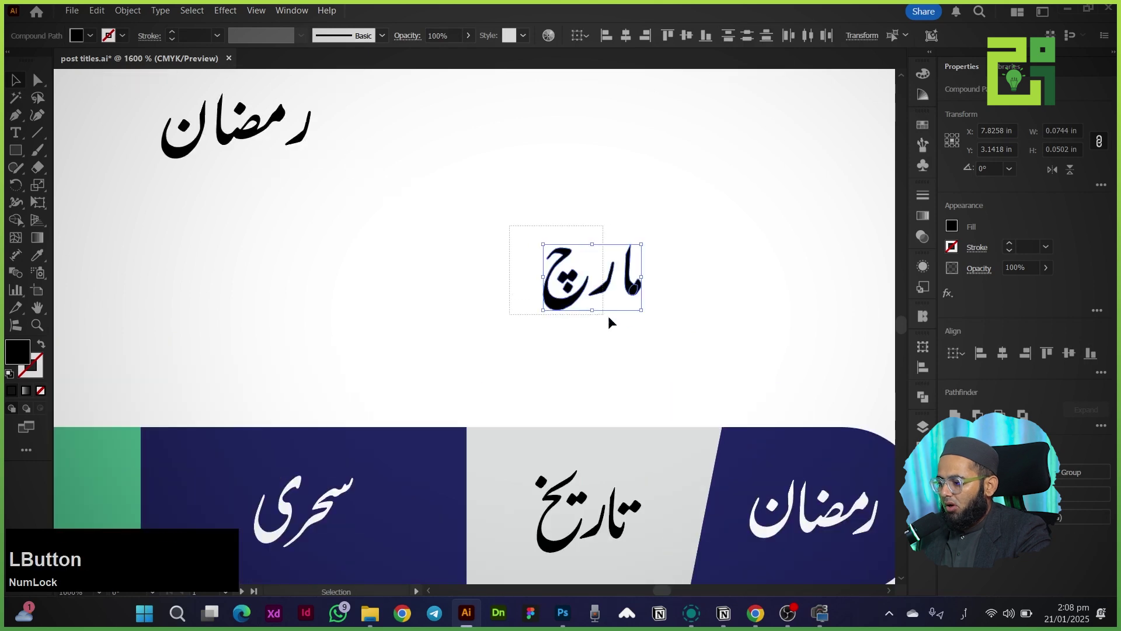
Tighten the spacing between the outlined letters of مارچ by moving the ما shape closer to رچ, then group the word.
key("Right")
key("Left")
left_click(650, 296)
left_click_drag(639, 284, 627, 247)
key("ctrl+z")
left_click_drag(627, 302, 595, 301)
left_click_drag(477, 213, 666, 348)
key("ctrl+g")
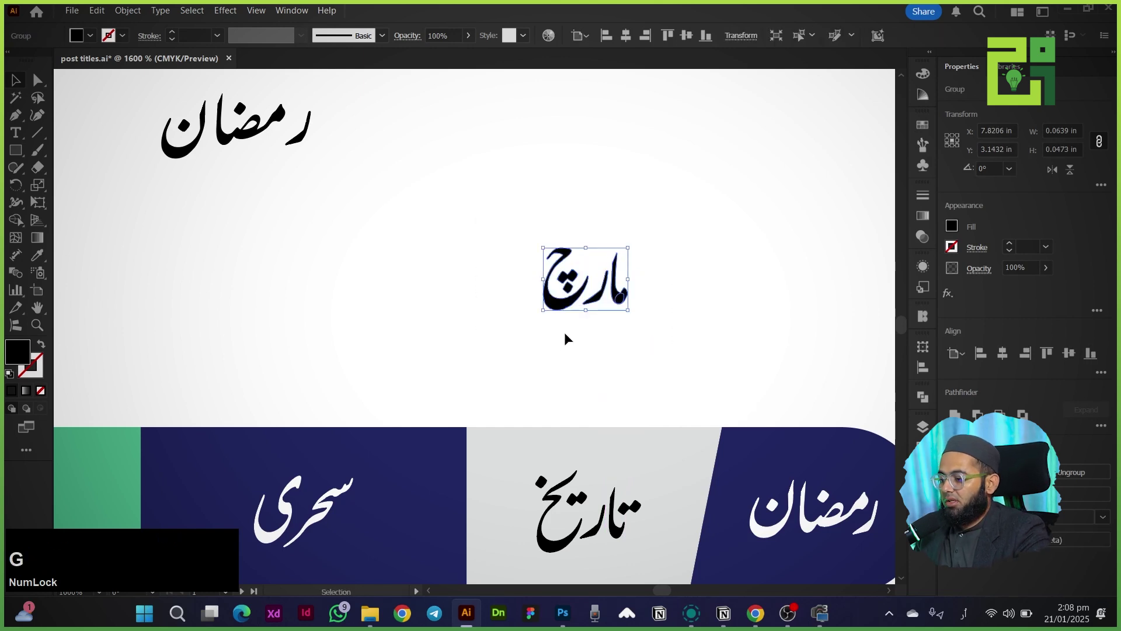
Move the grouped مارچ word into the first data row's grey date cell, beside the 01.
scroll(564, 332, "down", 3)
left_click(530, 332)
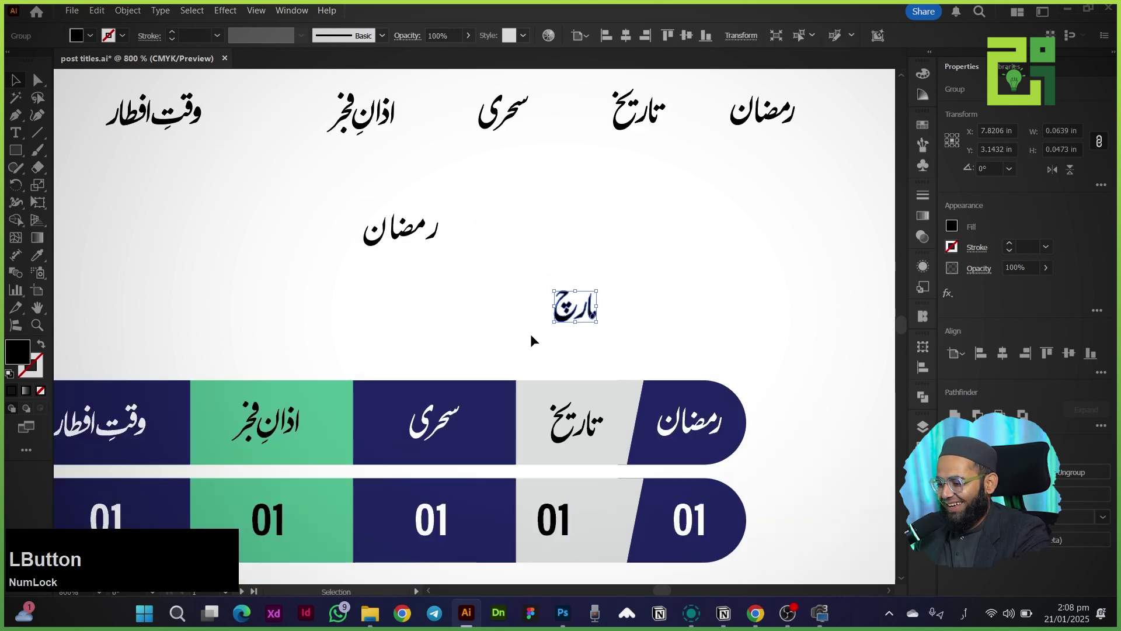
scroll(530, 332, "up", 3)
left_click_drag(535, 348, 420, 186)
scroll(420, 185, "down", 1)
left_click_drag(481, 158, 566, 453)
key("Down")
key("Up")
Nudge مارچ and the adjacent 01 together slightly left within the first row's date cell.
left_click(456, 467)
left_click(523, 459)
left_click(457, 465, "shift")
left_click_drag(458, 466, 454, 467)
left_click(375, 182)
scroll(365, 192, "down", 1)
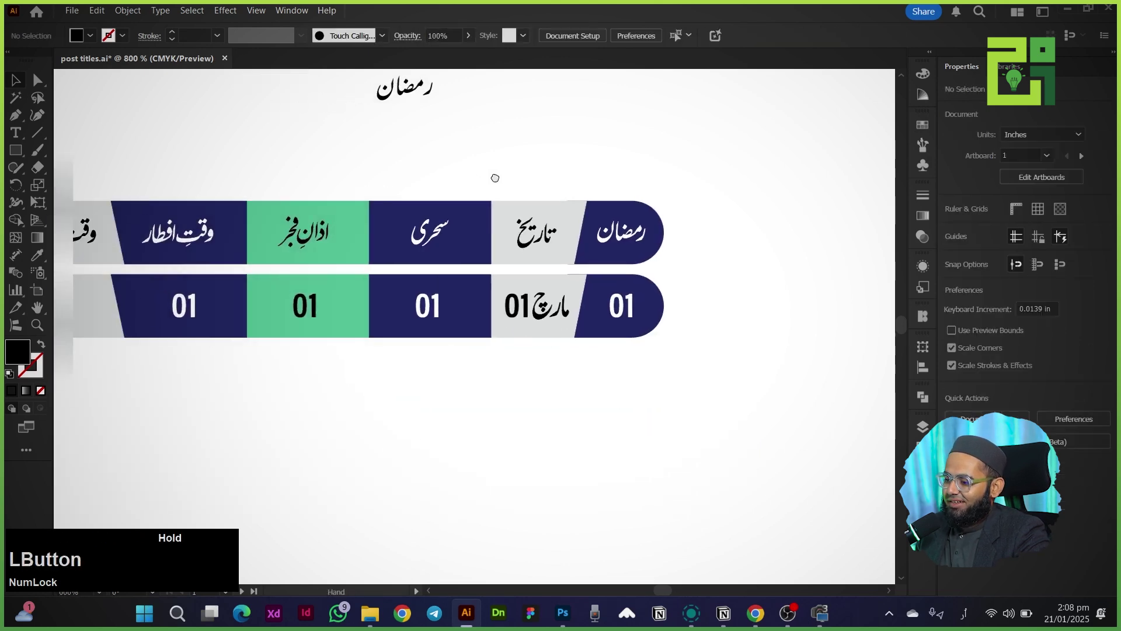
Examine the handwritten timetable's first row to read its four prayer and fasting times.
key("space")
left_click_drag(493, 175, 506, 177)
scroll(381, 498, "down", 1)
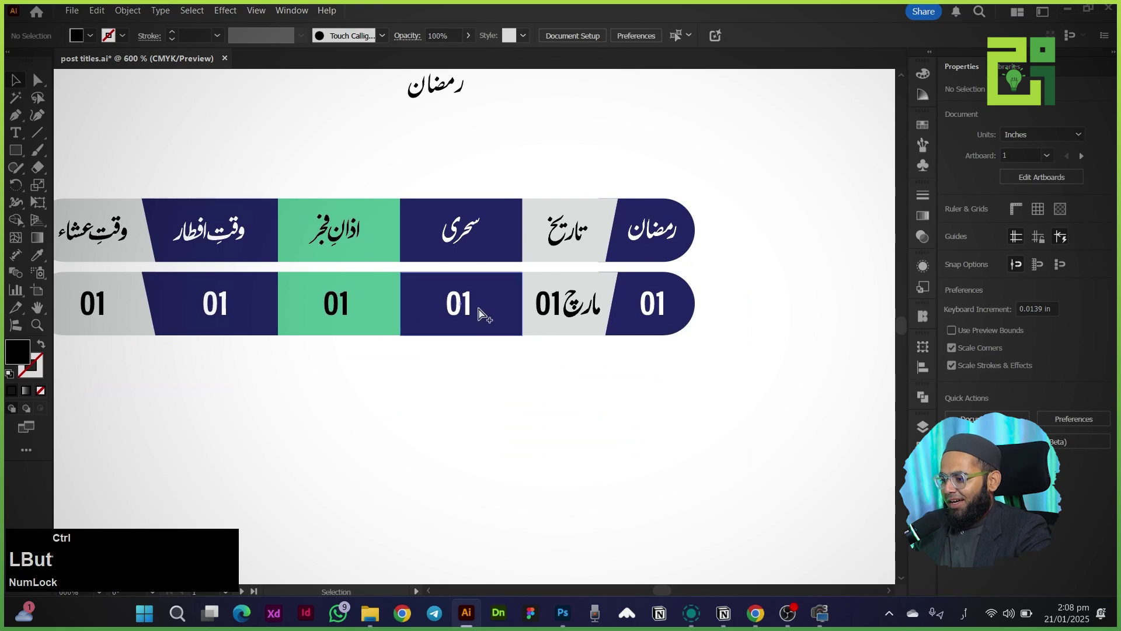
scroll(475, 305, "up", 1)
scroll(463, 350, "down", 2)
key("space")
mouse_move(450, 351)
left_mouse_down()
mouse_move(642, 361)
mouse_move(871, 442)
left_mouse_up()
left_click_drag(318, 221, 389, 243)
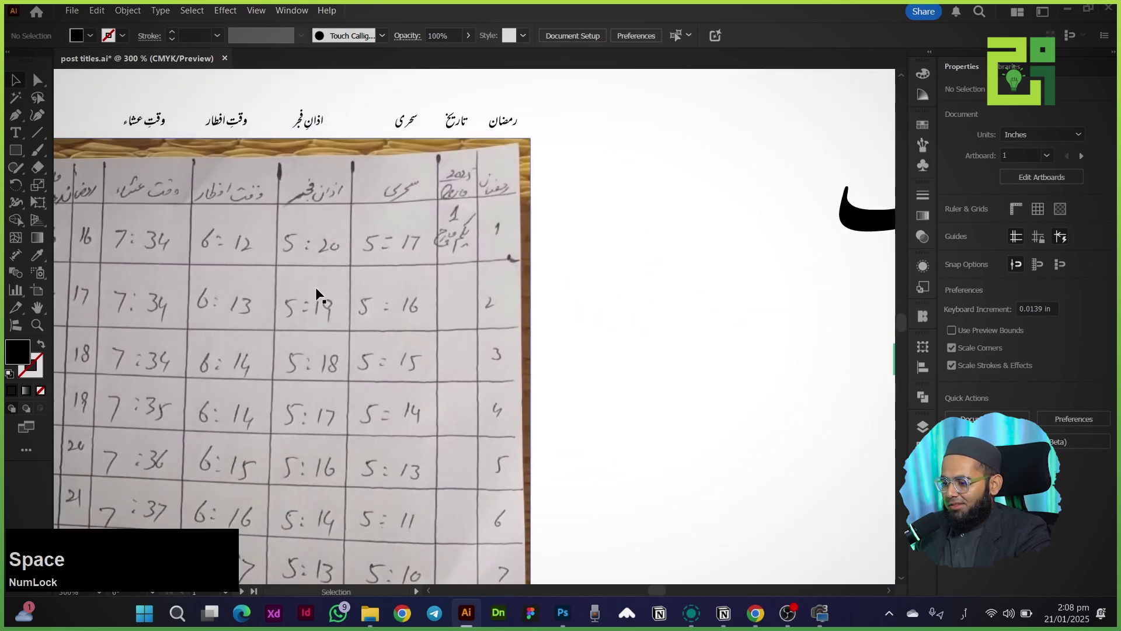
key("space")
left_click_drag(691, 481, 357, 367)
scroll(358, 367, "up", 3)
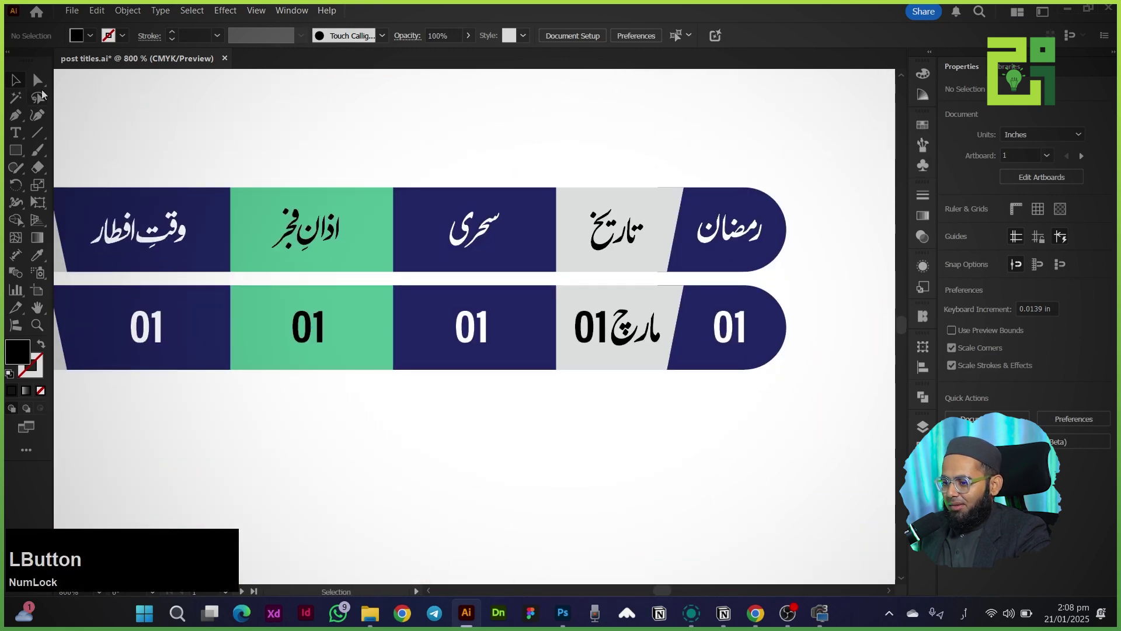
Replace the first row's placeholders with 05:17 for سحری, 05:20 for اذانِ فجر, 06:12 for وقتِ افطار and 07:34 for وقتِ عشاء.
left_click(470, 322)
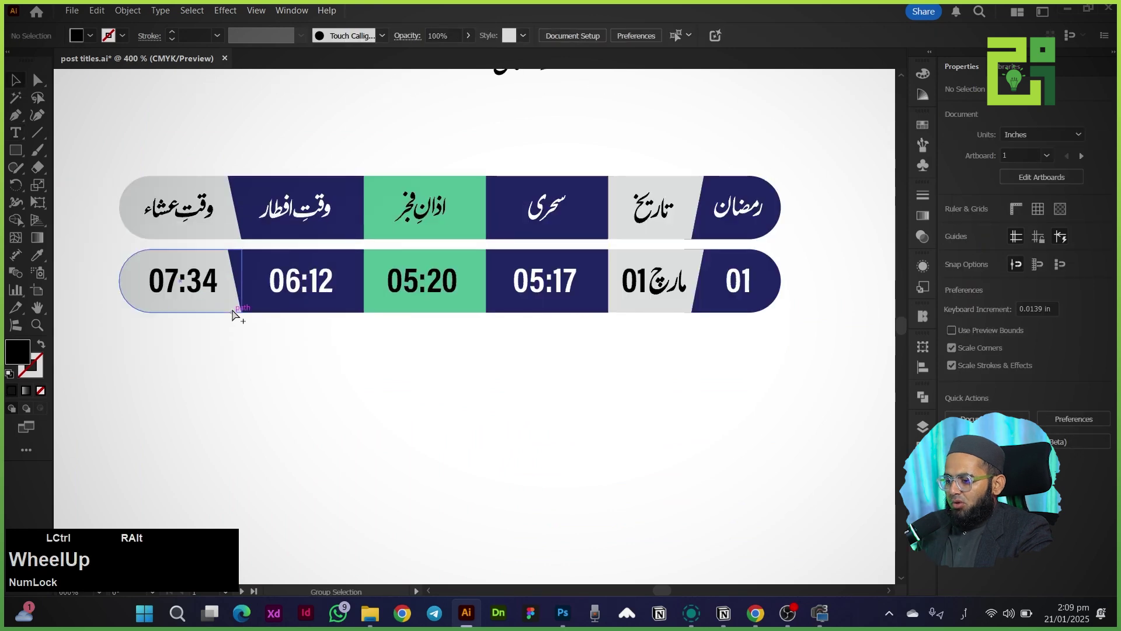
scroll(240, 313, "up", 2)
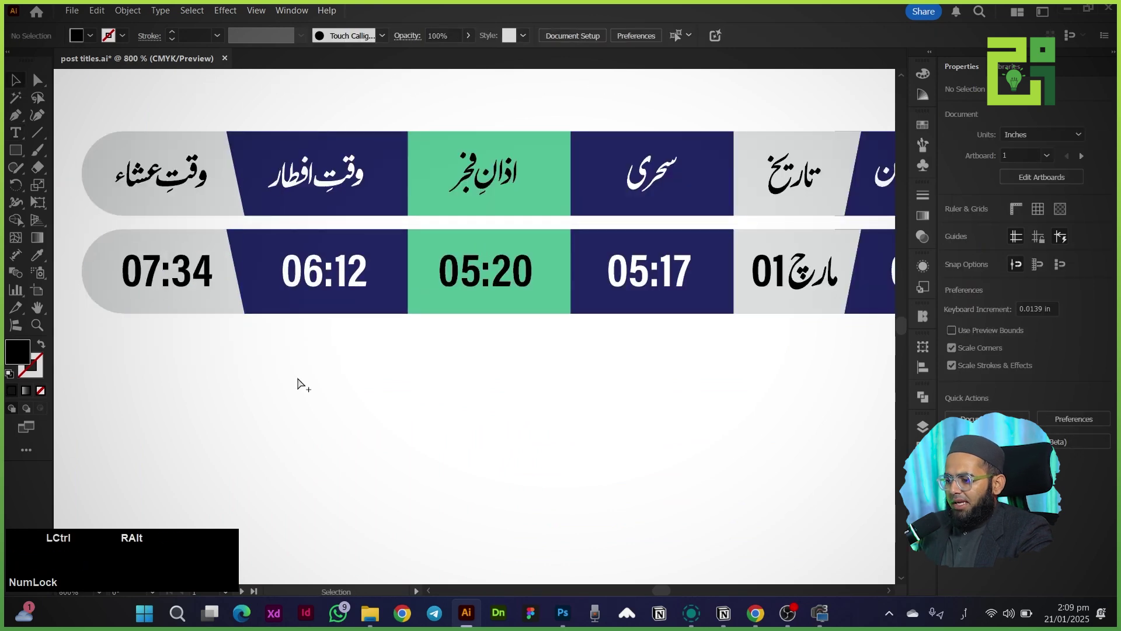
scroll(298, 384, "down", 2)
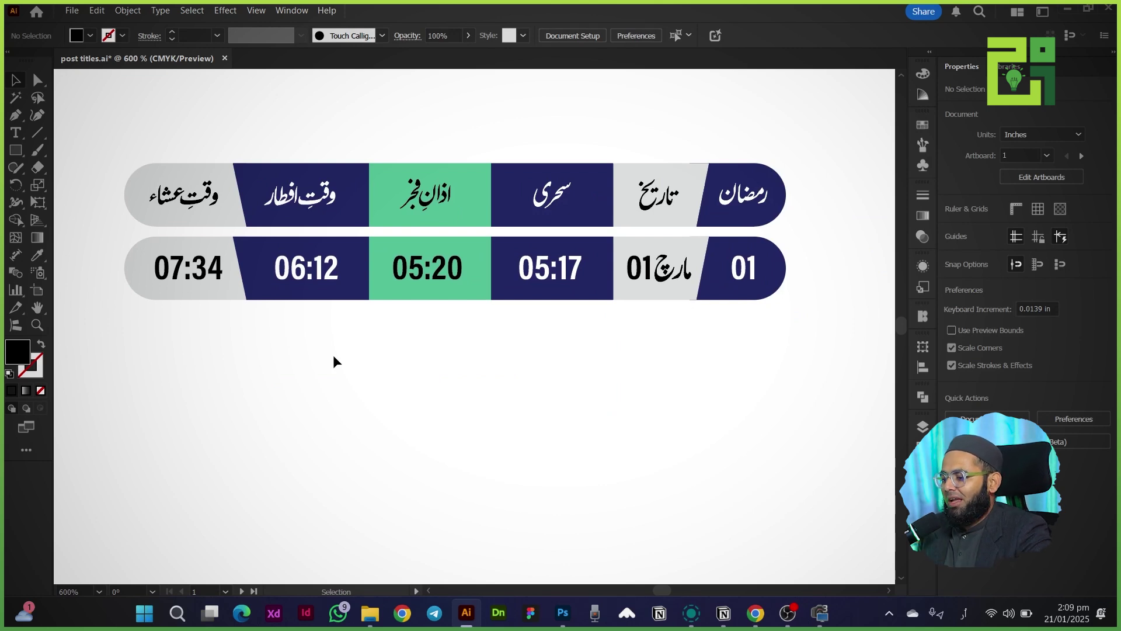
Duplicate the complete first data row straight down by about 0.14 in, leaving a thin gap between the rows.
left_click_drag(826, 342, 145, 248)
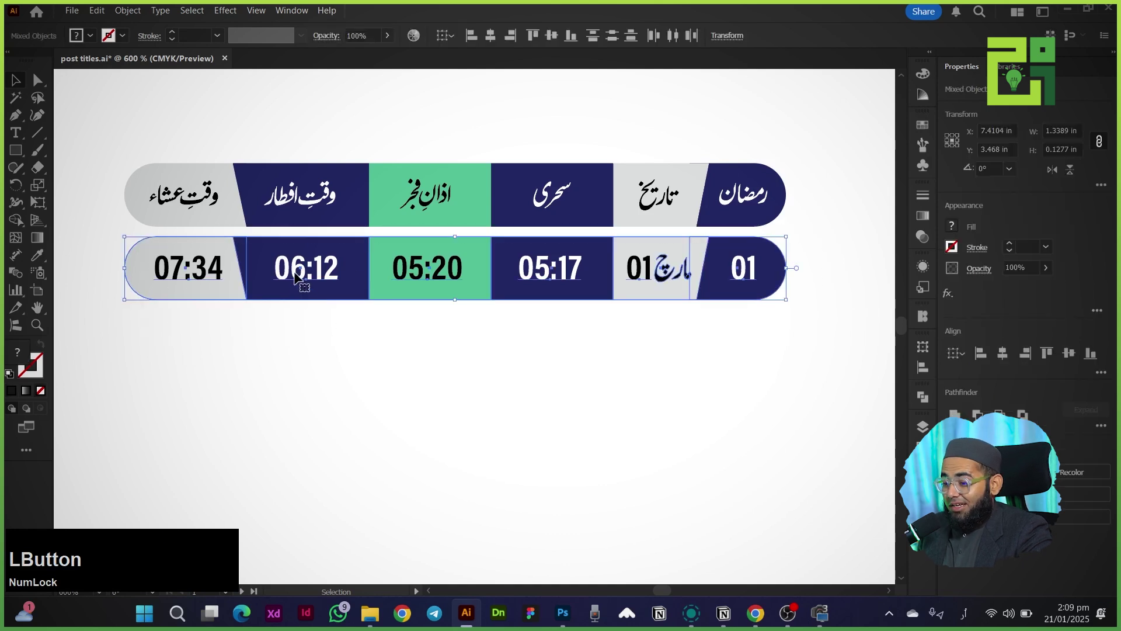
left_click_drag(297, 281, 293, 323)
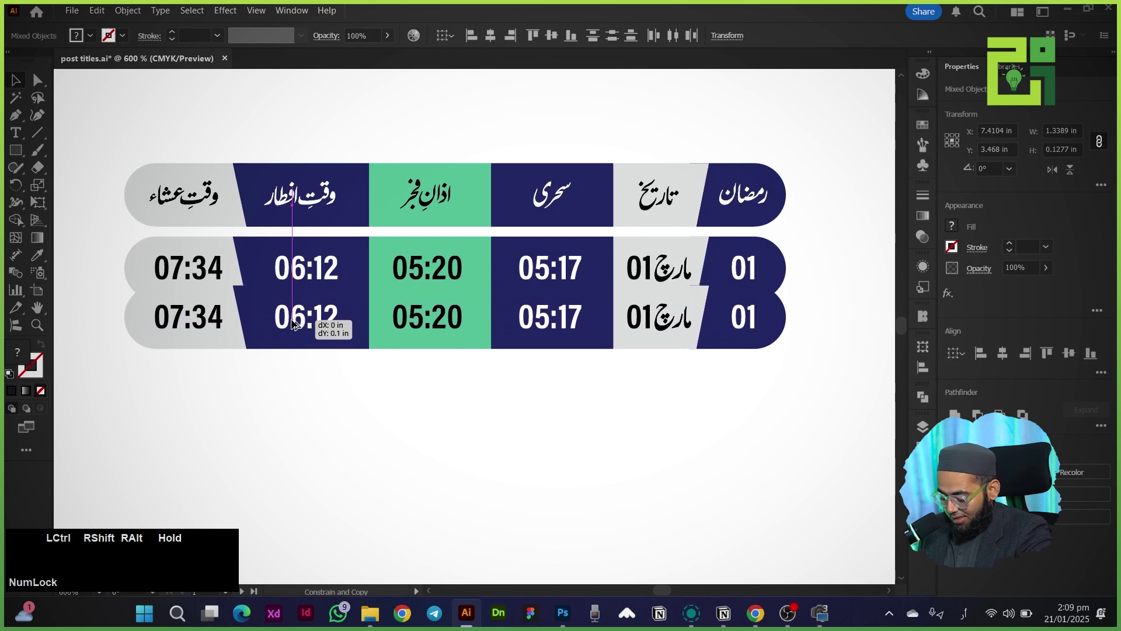
left_click_drag(293, 323, 291, 342)
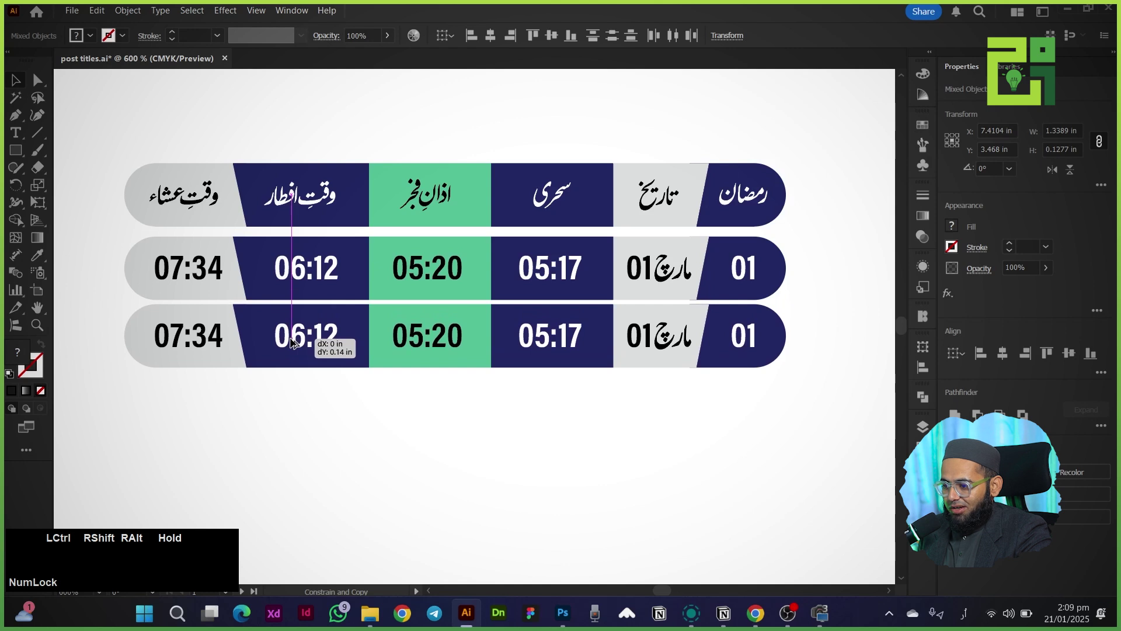
left_click_drag(290, 342, 292, 343)
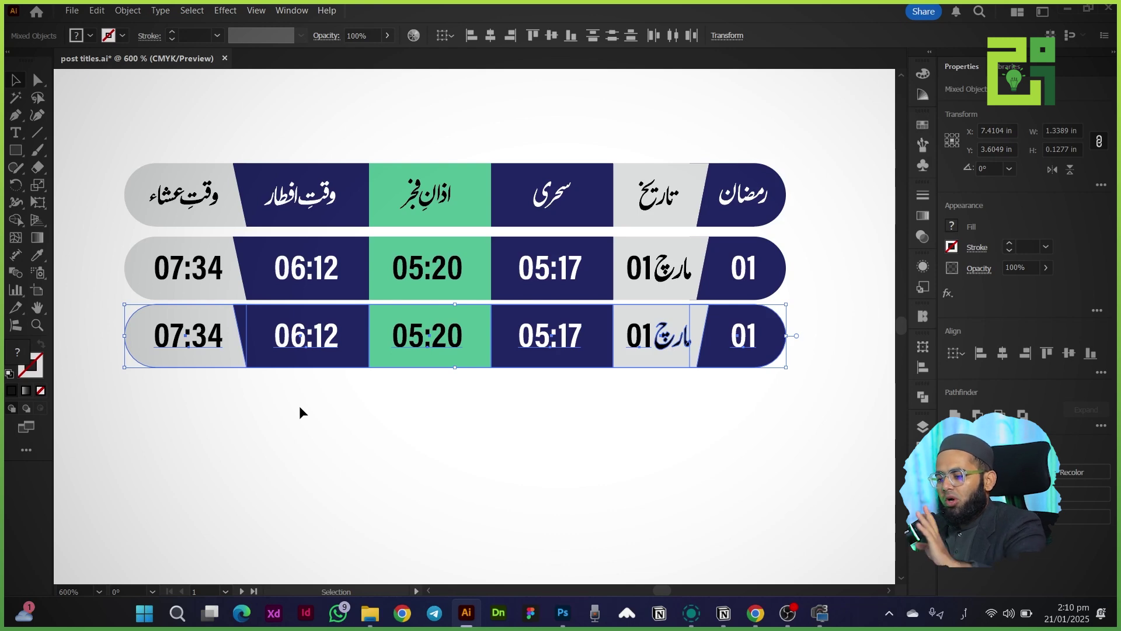
Repeat the row duplication at the same spacing until there are ten data rows below the header.
scroll(299, 407, "down", 3)
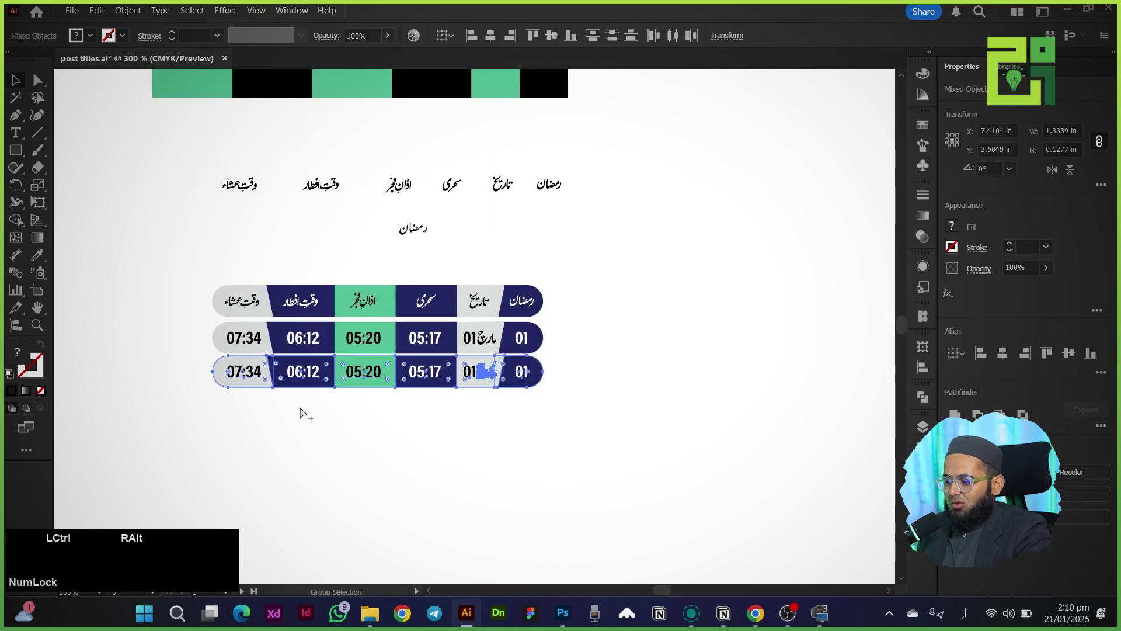
scroll(300, 408, "down", 1)
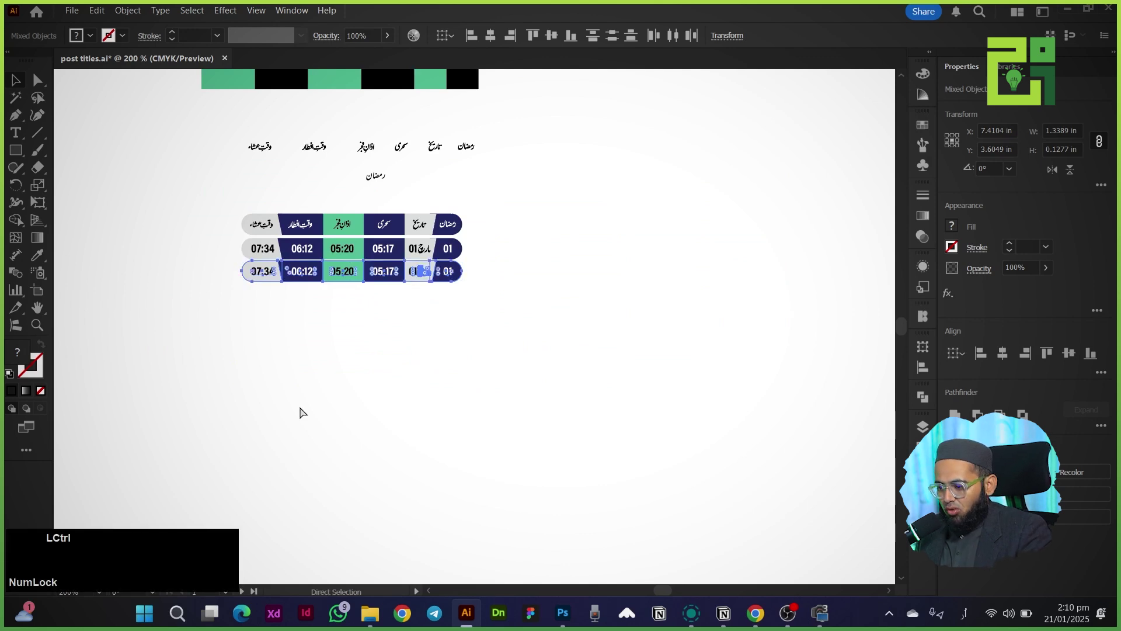
key("ctrl+d")
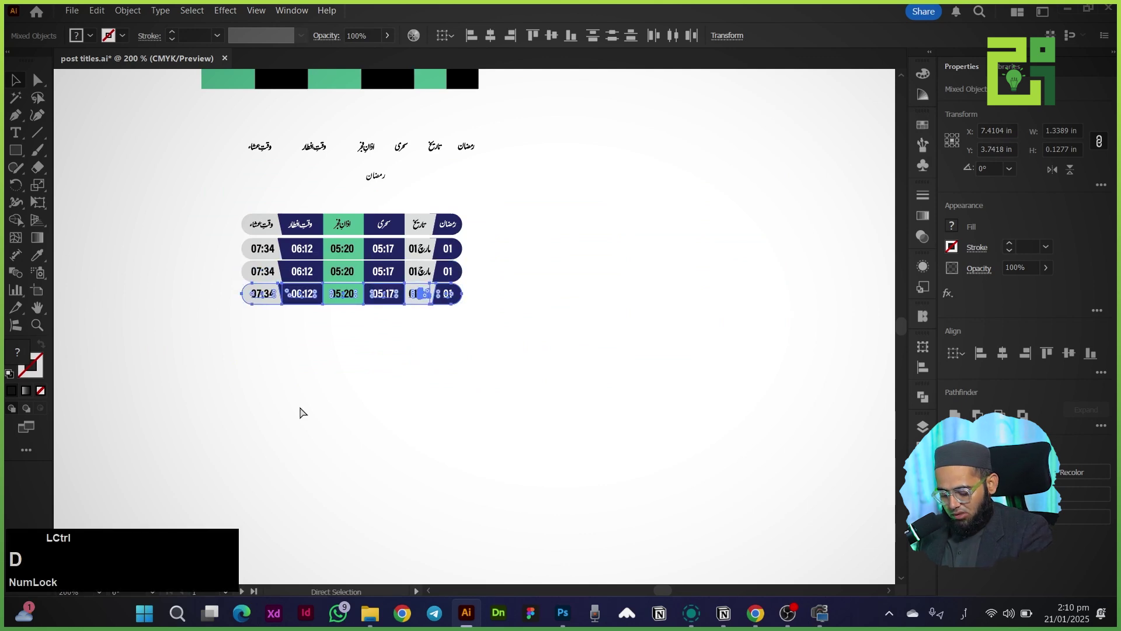
key("ctrl+d")
key("ctrl+d")
key("ctrl+d")
key("ctrl+d")
key("ctrl+d")
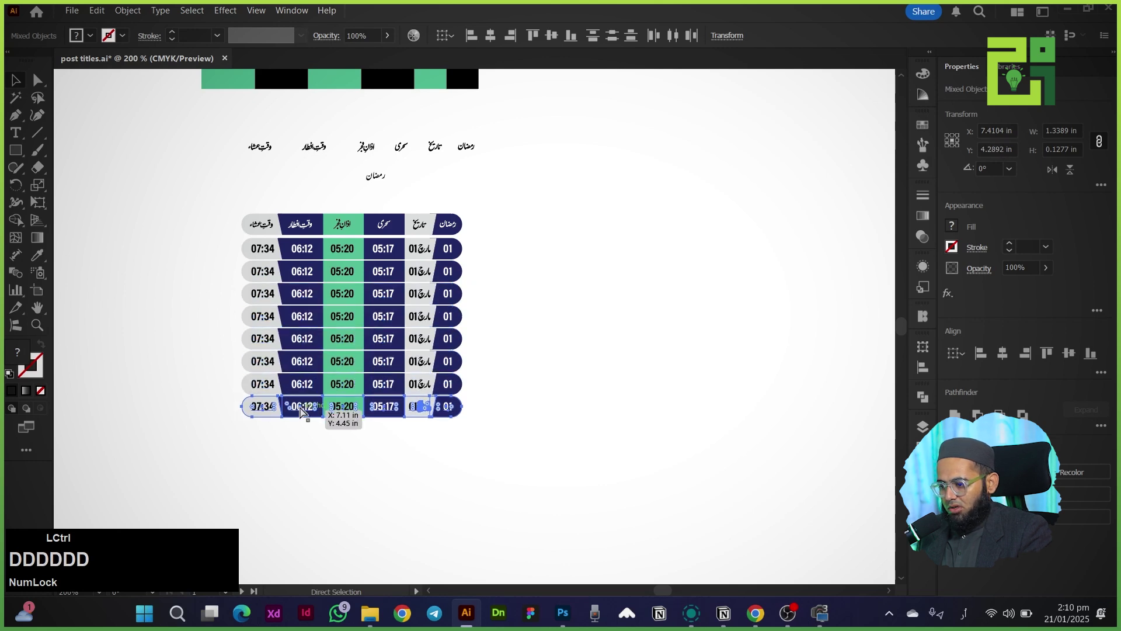
key("ctrl+d")
key("ctrl+d")
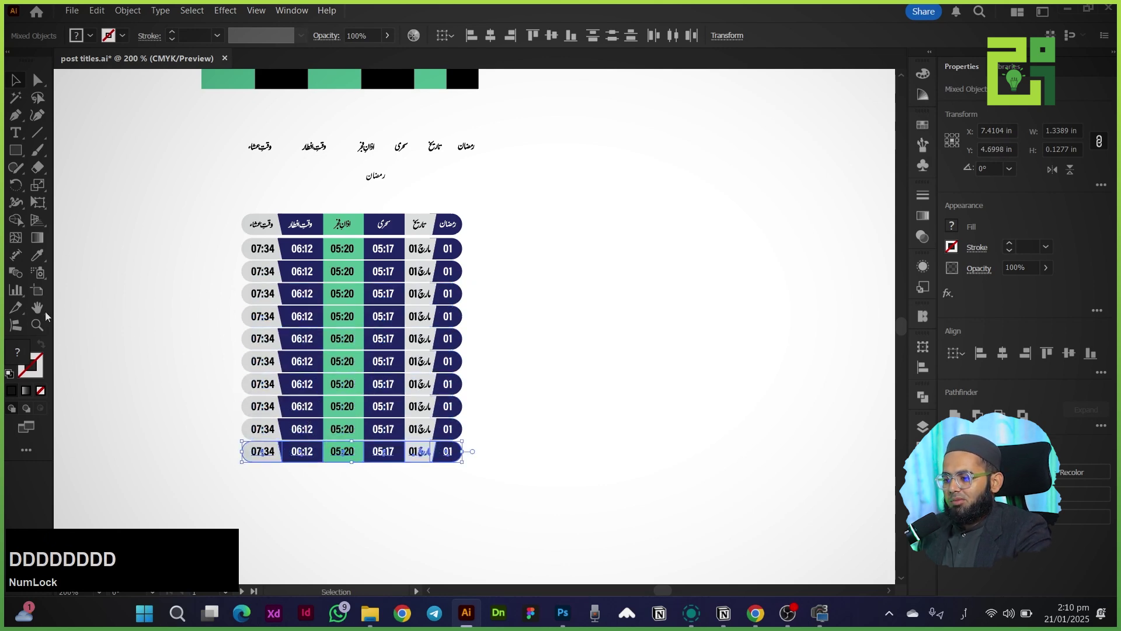
Duplicate the block of ten data rows straight down twice to extend the timetable to 30 rows.
left_click_drag(164, 329, 177, 198)
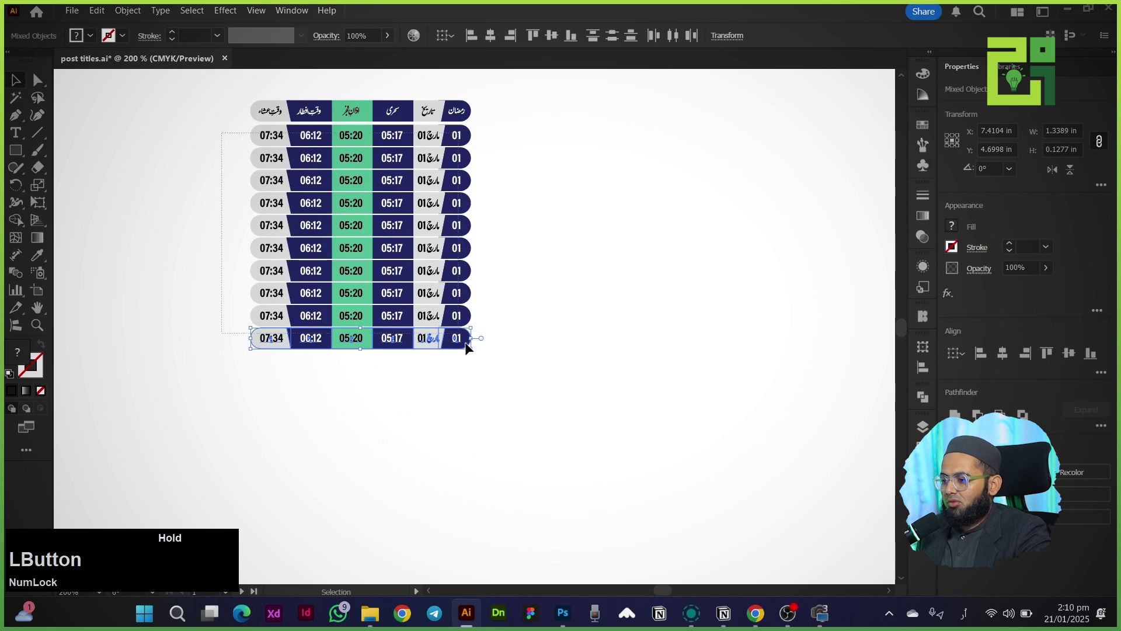
left_click_drag(456, 334, 513, 451)
left_click_drag(342, 133, 348, 442)
Move the last ten-row block down by about 0.005 in to even out its gap with the row above.
scroll(342, 370, "up", 3)
scroll(343, 369, "up", 3)
scroll(338, 345, "down", 6)
scroll(339, 249, "up", 1)
scroll(348, 442, "up", 5)
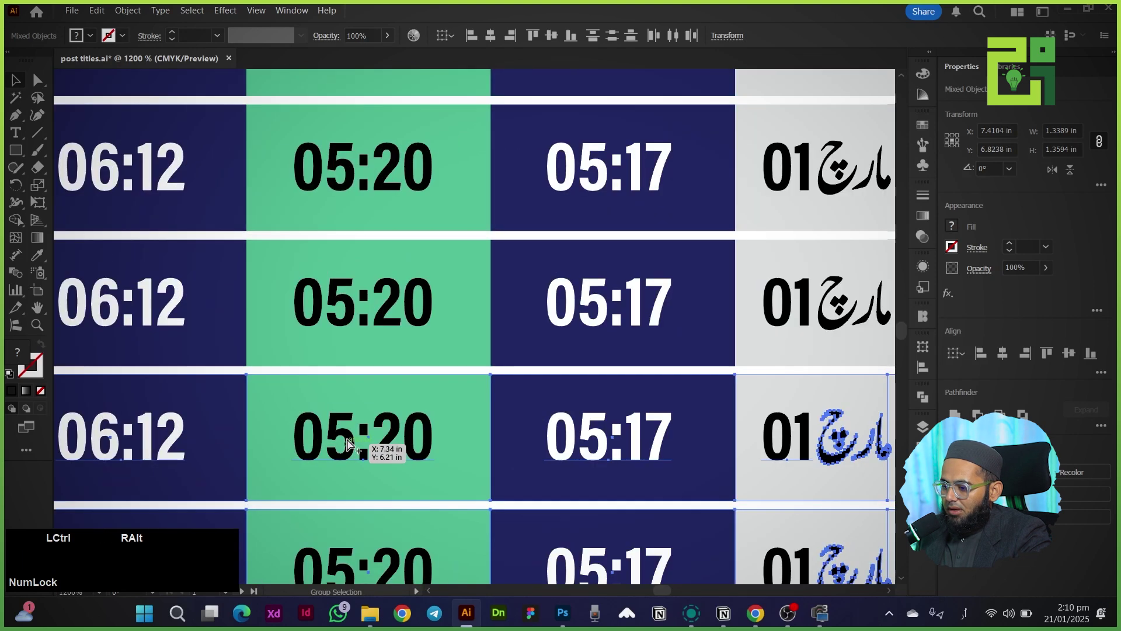
left_click(338, 399)
left_click_drag(337, 393, 335, 397)
scroll(335, 397, "down", 6)
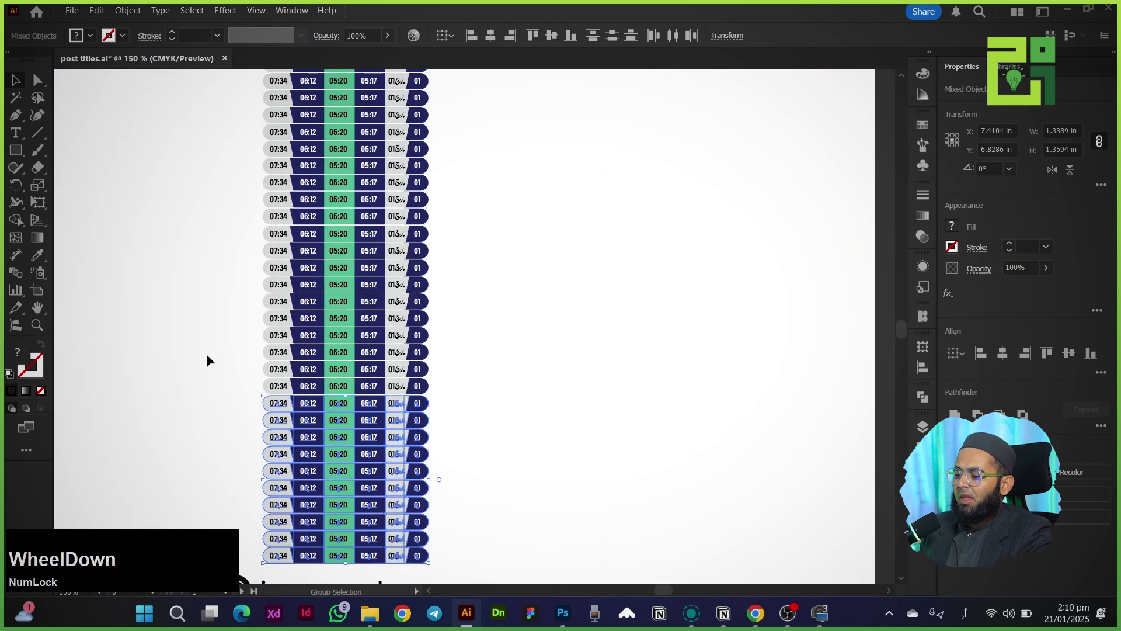
Move the whole timetable with its header to the artboard's right side and place a duplicate about 3.38 in to its left.
left_click(205, 296)
scroll(210, 261, "down", 1)
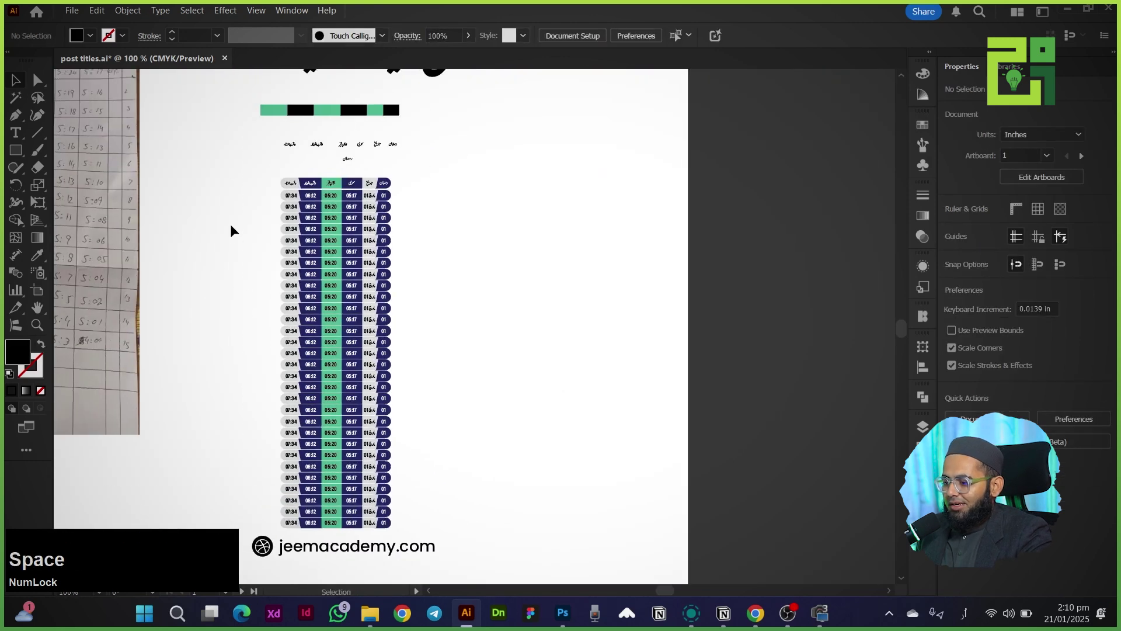
left_click_drag(401, 492, 563, 517)
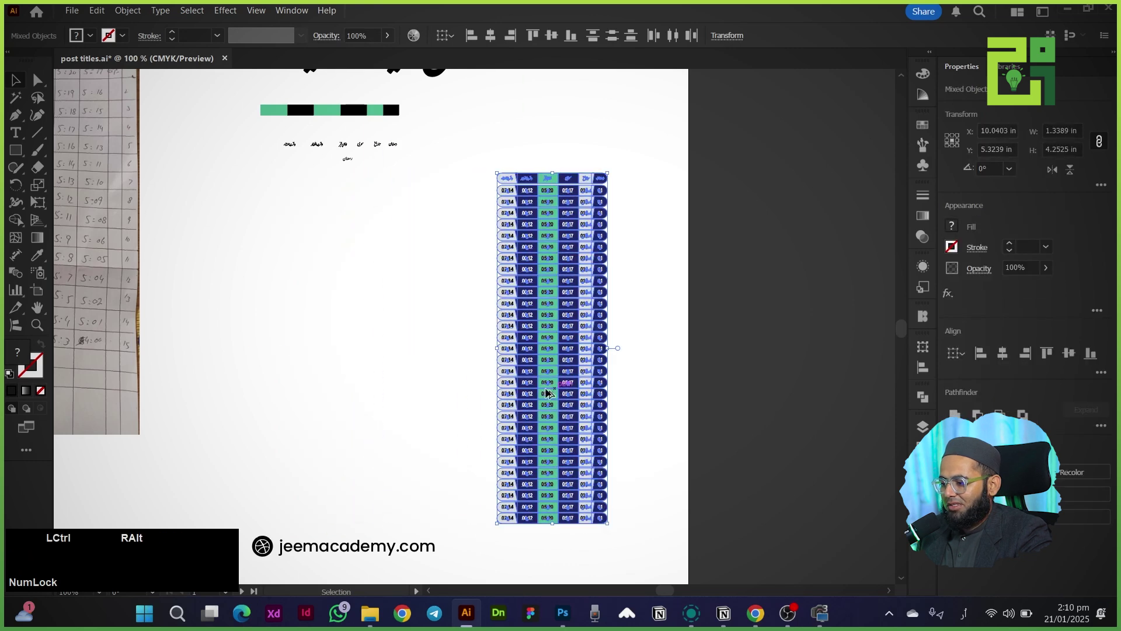
left_click_drag(337, 399, 278, 401)
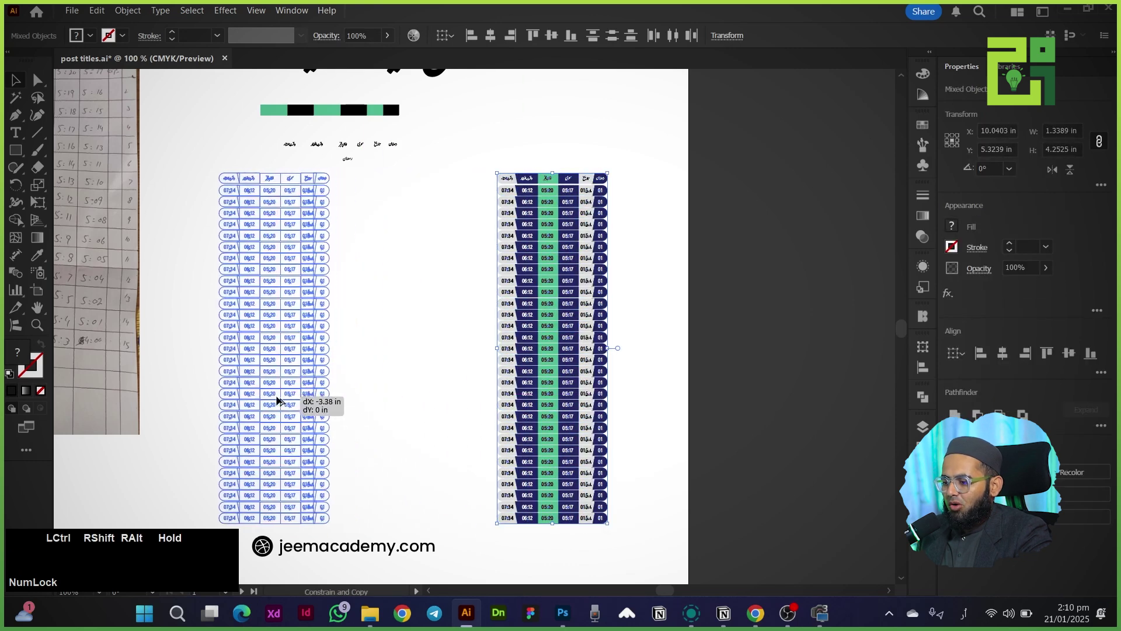
left_click_drag(396, 367, 396, 367)
scroll(630, 258, "up", 4)
left_click_drag(618, 228, 645, 275)
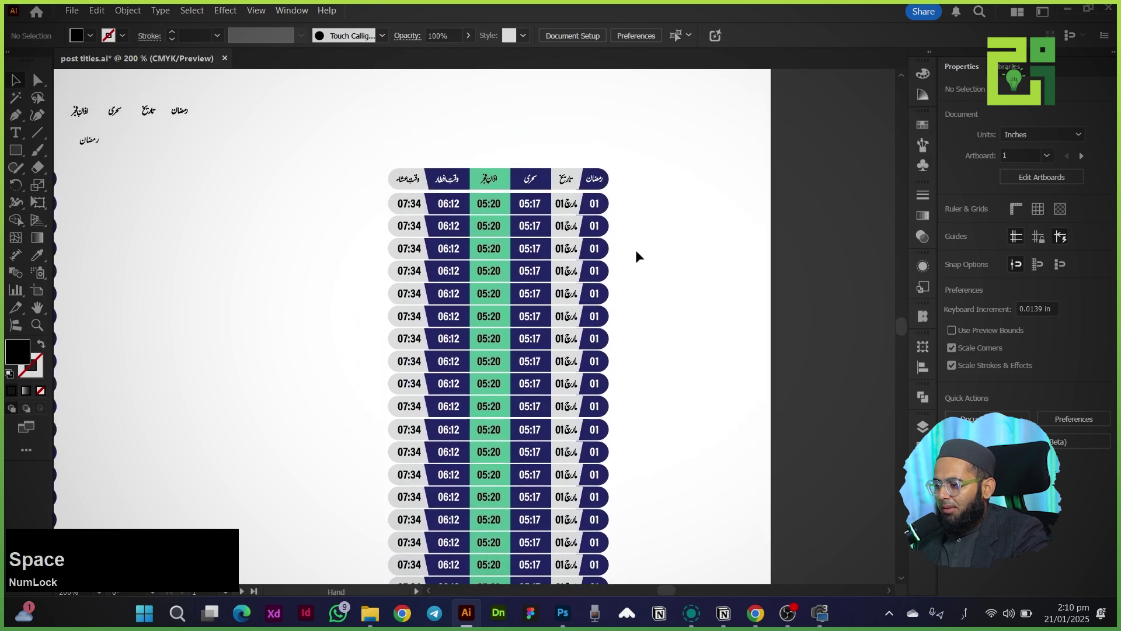
scroll(591, 206, "up", 3)
scroll(152, 263, "down", 1)
left_click_drag(165, 329, 199, 319)
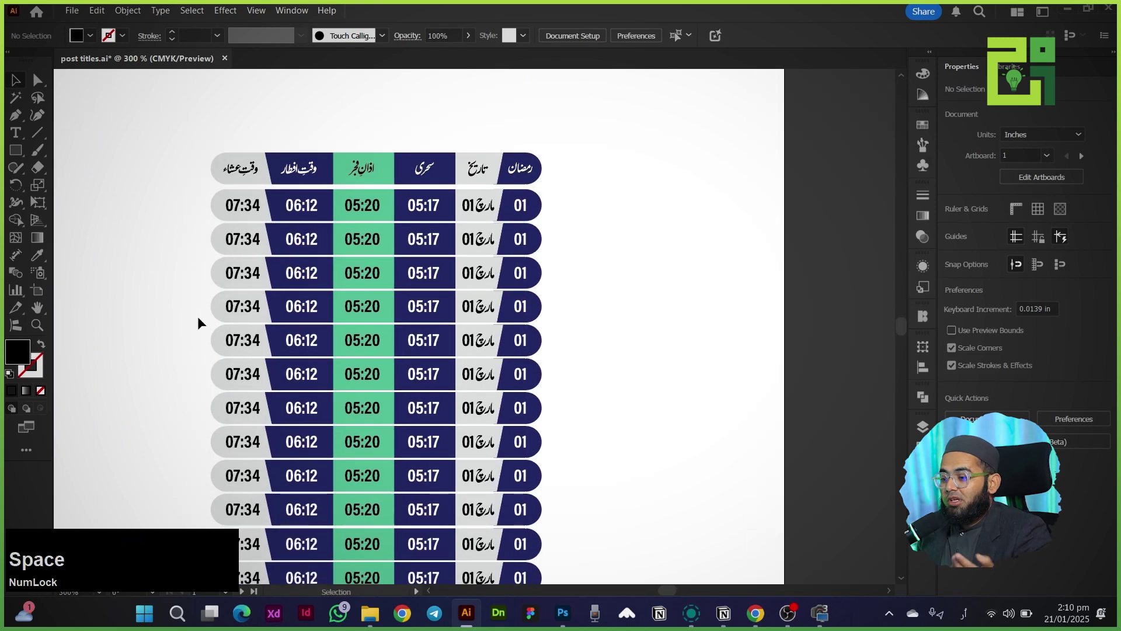
left_click(341, 214)
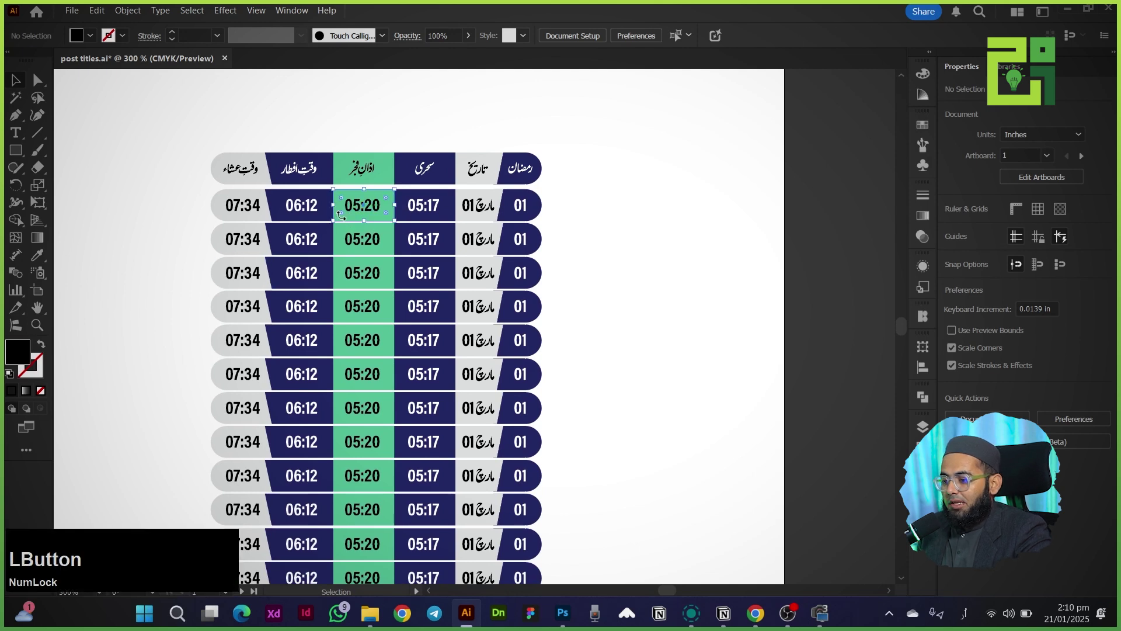
mouse_move(363, 222)
left_mouse_down()
mouse_move(362, 319)
mouse_move(355, 219)
left_mouse_up()
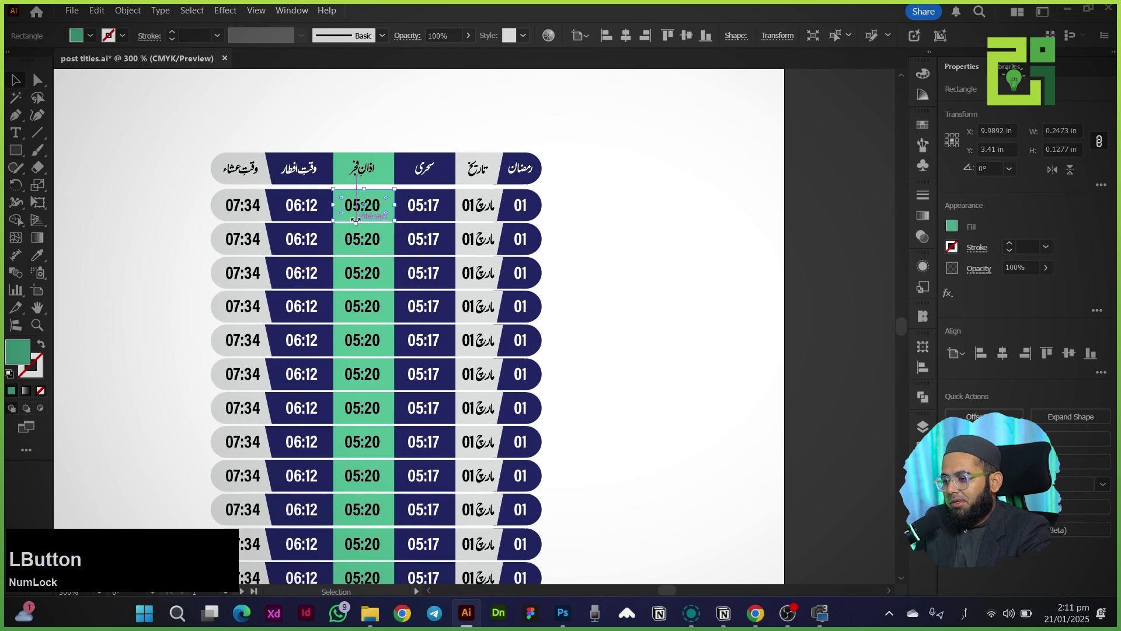
key("z")
left_click(154, 234)
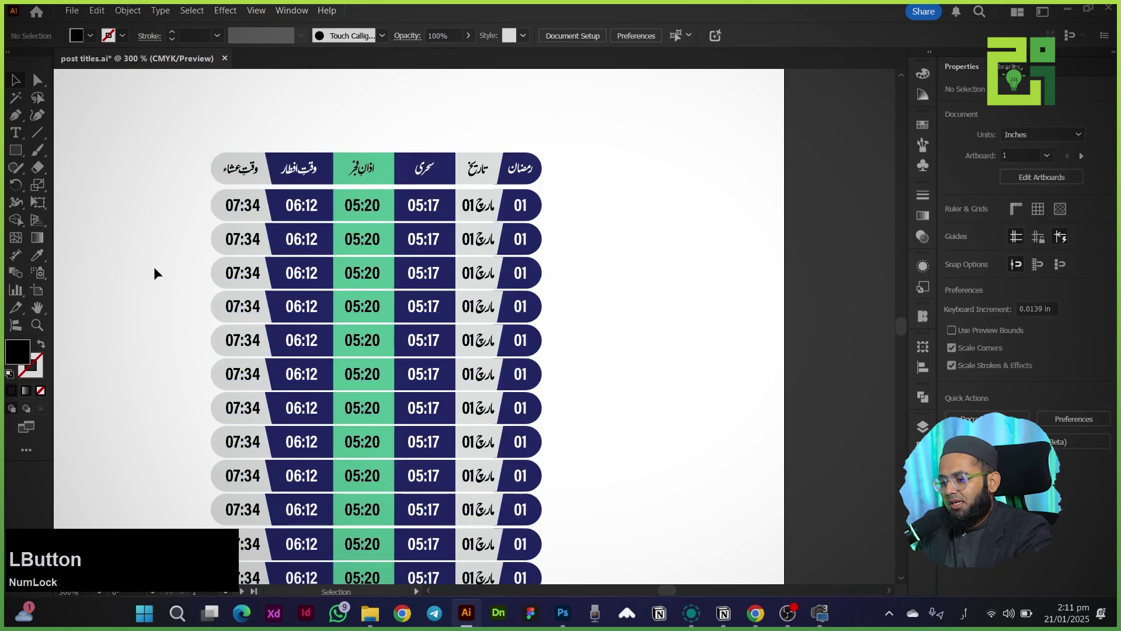
Redo the undone duplicate so a second timetable stands left of the one near the artboard's right edge.
scroll(153, 267, "down", 3)
left_click_drag(153, 266, 454, 247)
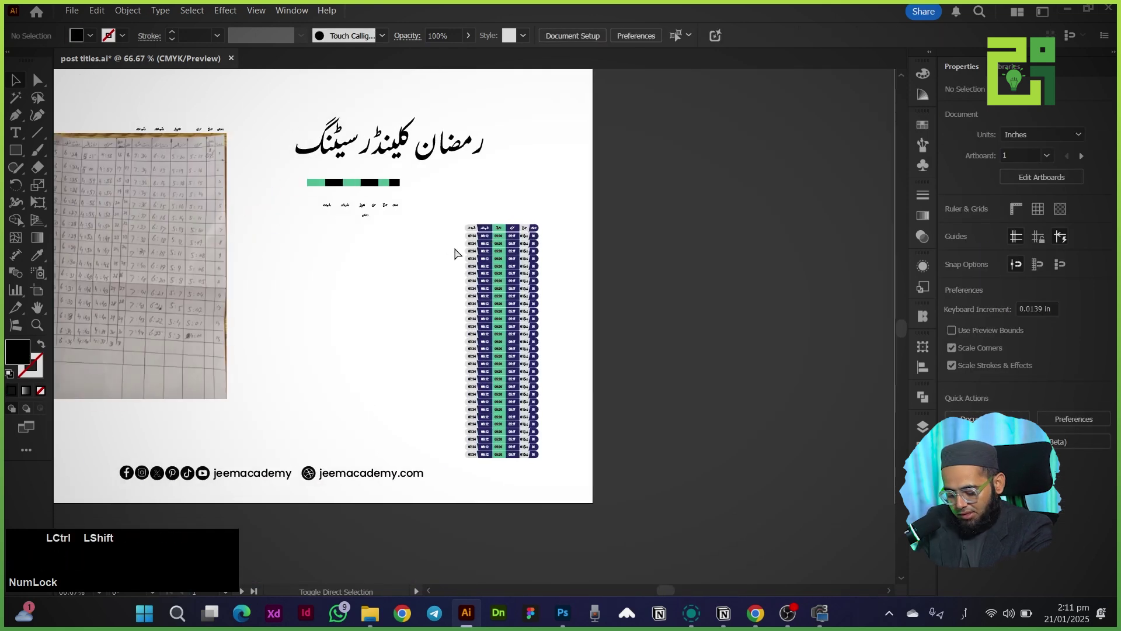
key("ctrl+shift+z")
left_click(426, 299)
scroll(520, 251, "up", 4)
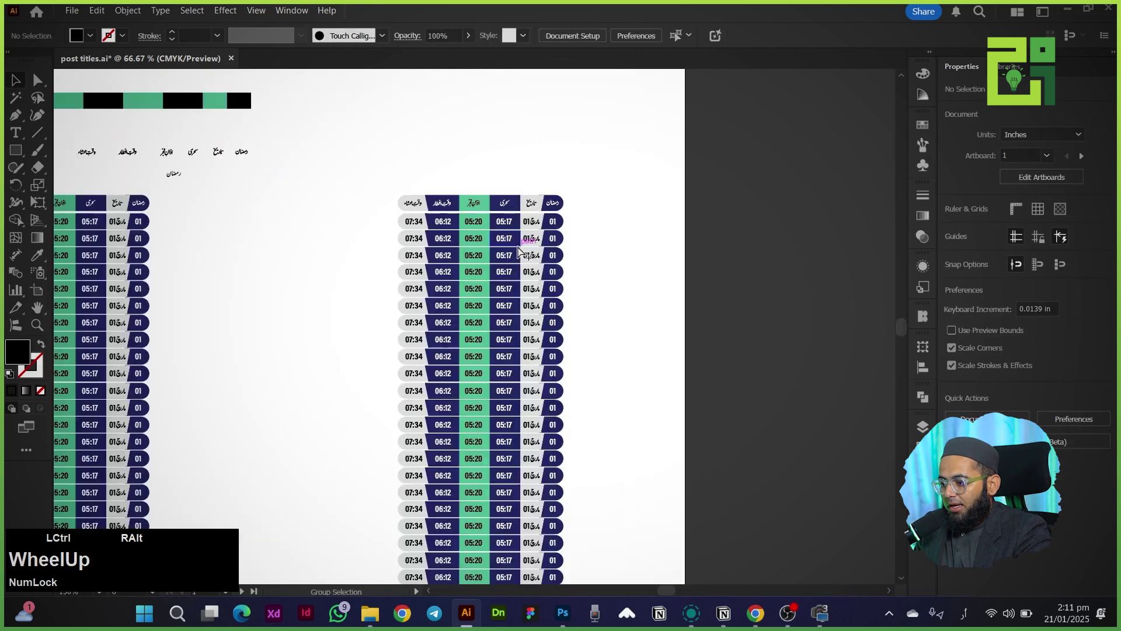
left_click_drag(278, 278, 288, 181)
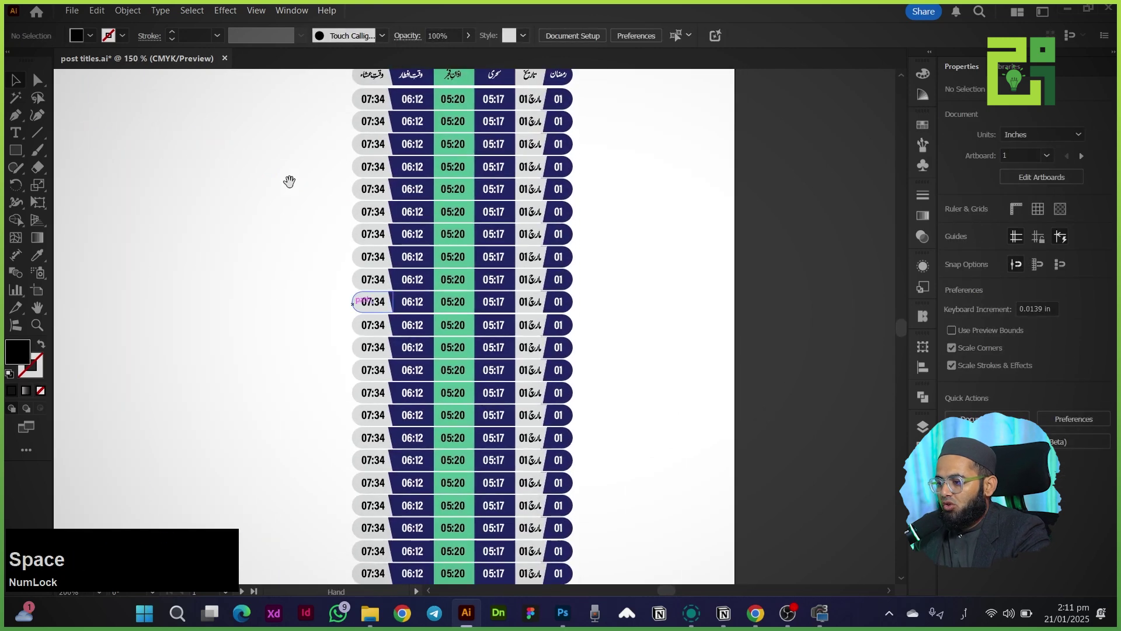
Stretch the green rectangle behind the Fajr time column of the right timetable down to its last data row.
left_click(440, 100)
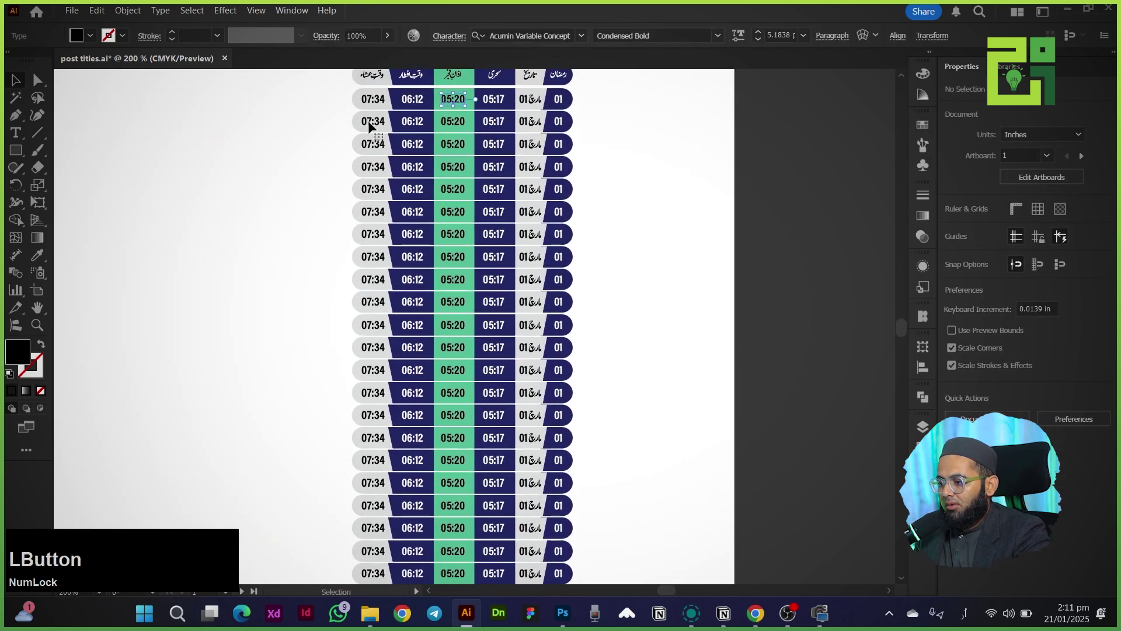
left_click(438, 105)
left_click_drag(453, 111, 457, 575)
scroll(457, 576, "down", 5)
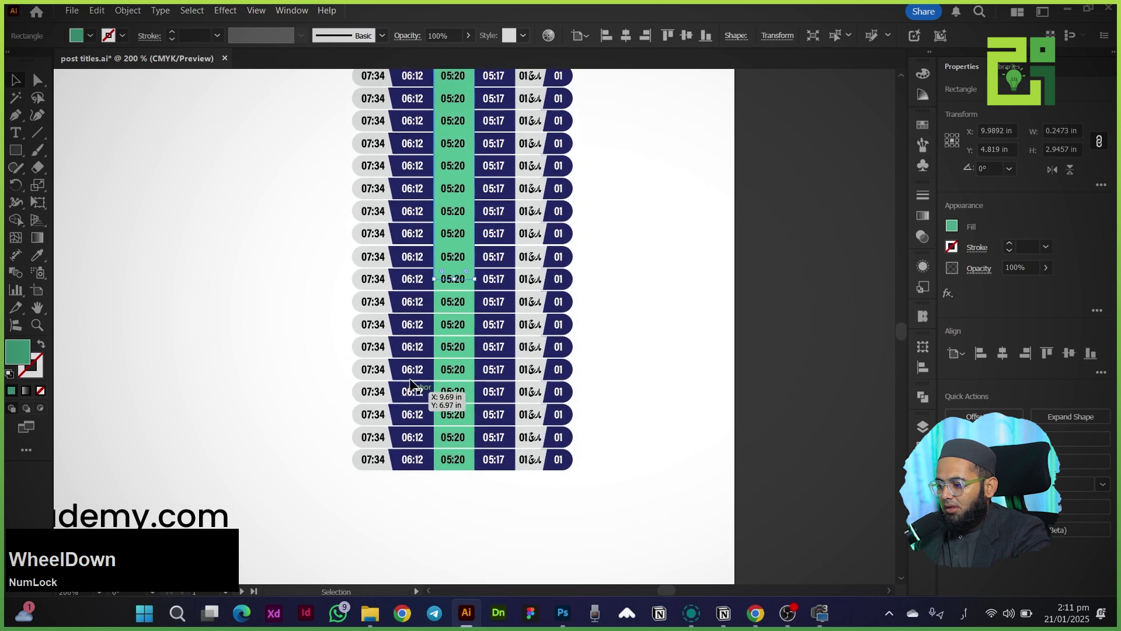
left_click_drag(455, 279, 453, 476)
key("ctrl+shift+a")
Examine the right timetable's green Fajr column and row layout from close up and at full-page scale.
scroll(454, 479, "up", 3)
left_click_drag(385, 316, 478, 358)
left_click_drag(459, 202, 479, 456)
scroll(435, 267, "down", 1)
left_click_drag(252, 250, 243, 328)
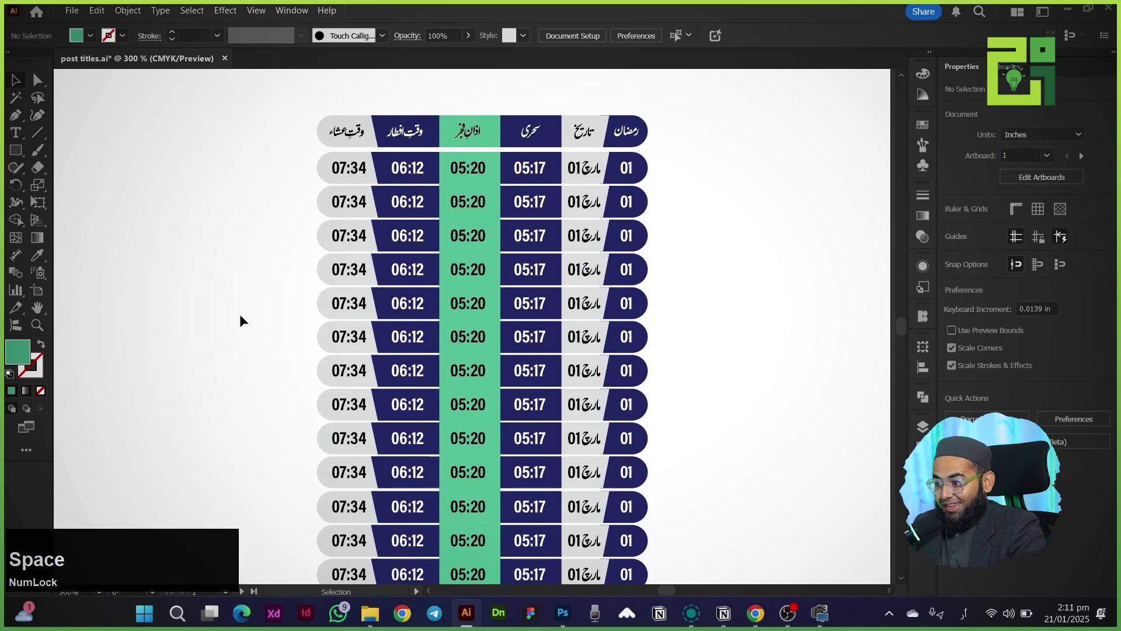
left_click(221, 227)
scroll(222, 230, "down", 1)
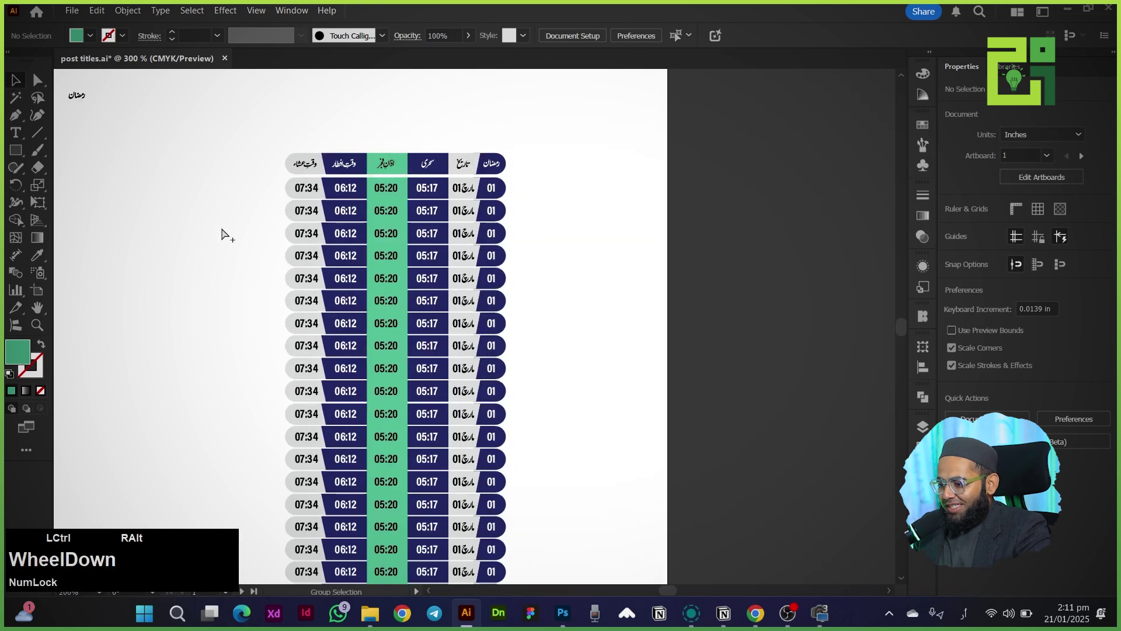
scroll(513, 238, "up", 2)
left_click_drag(512, 237, 681, 257)
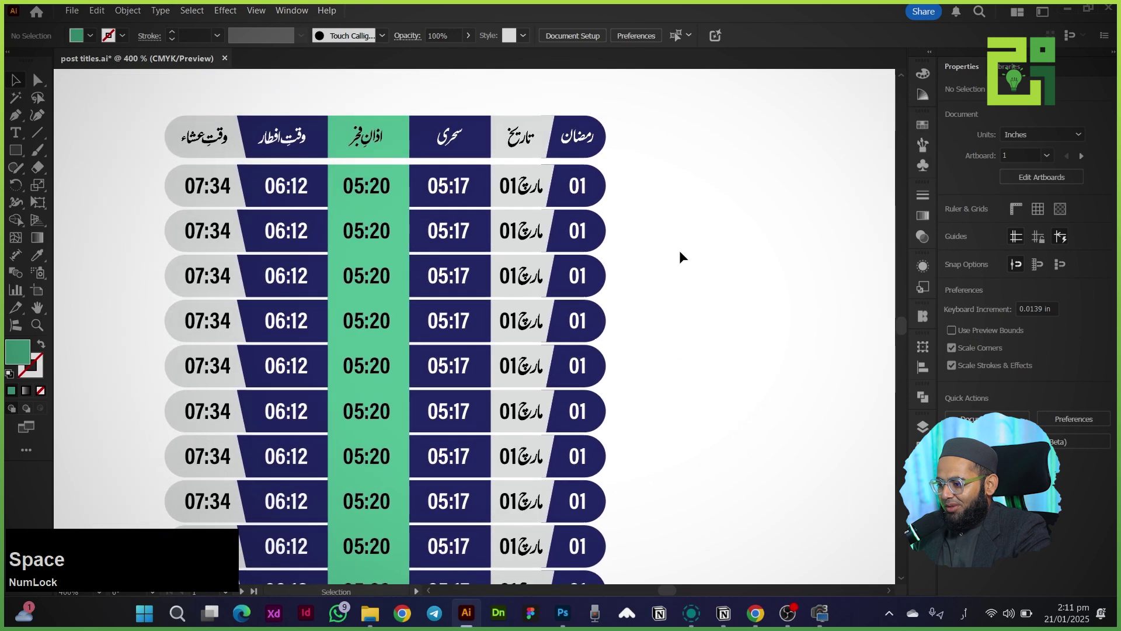
scroll(677, 256, "down", 1)
left_click_drag(677, 301, 657, 261)
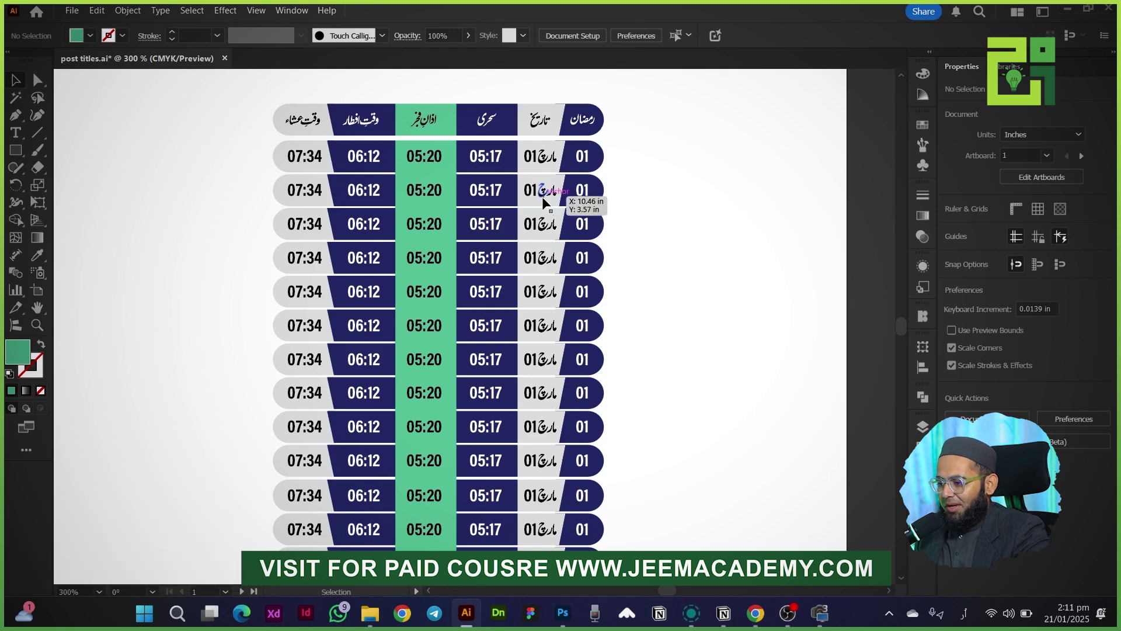
left_click(181, 257)
scroll(210, 327, "down", 2)
scroll(218, 325, "down", 3, "alt")
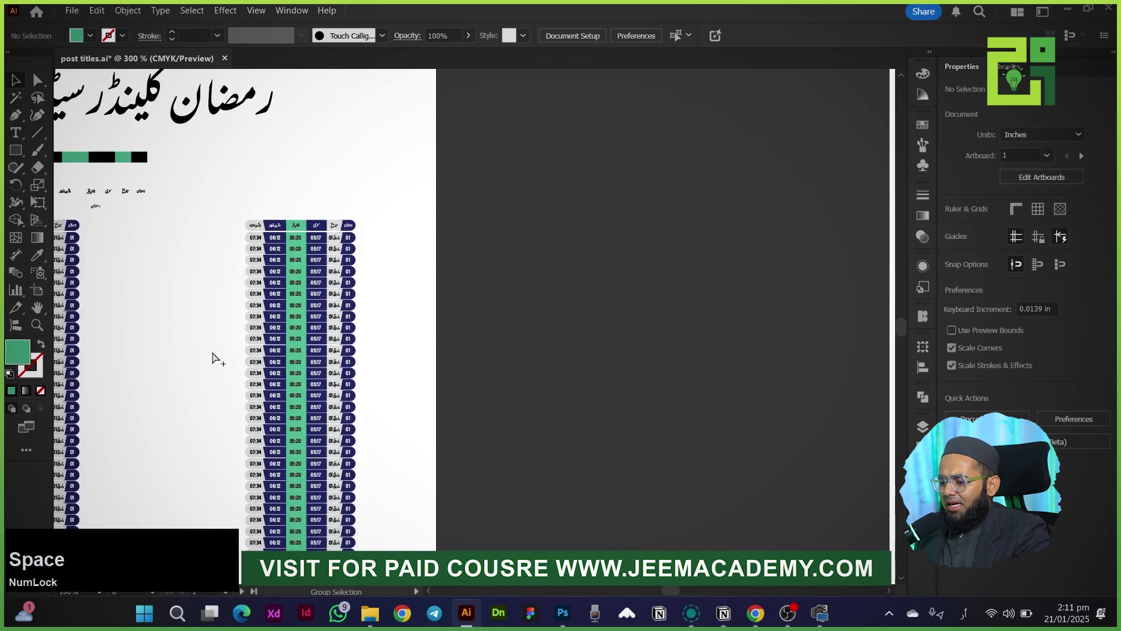
left_click_drag(212, 354, 265, 271)
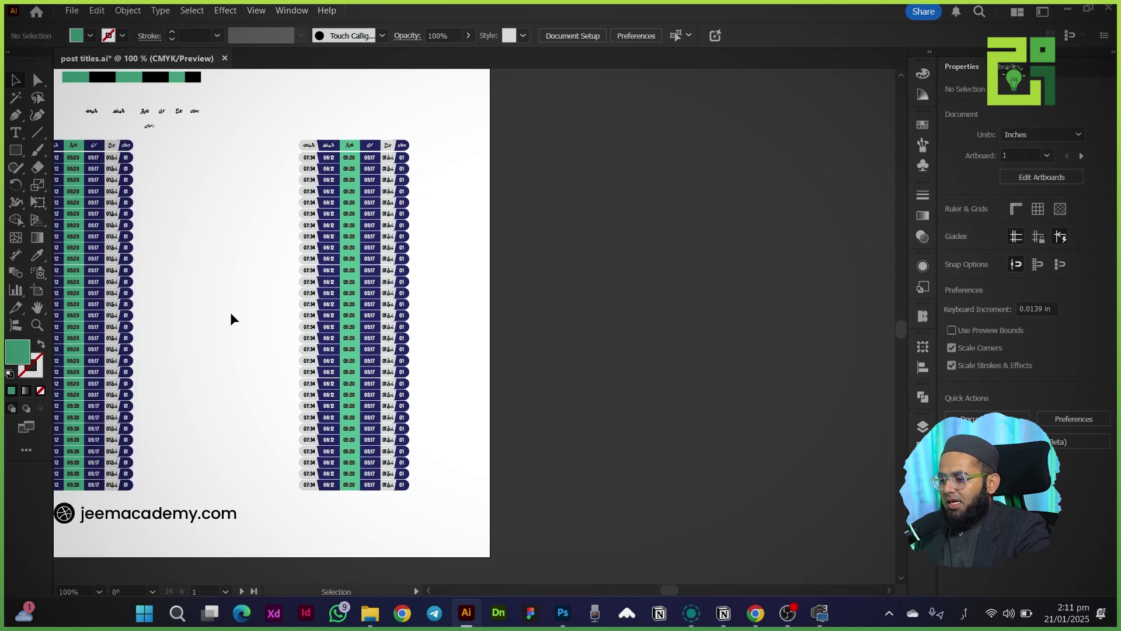
scroll(348, 168, "up", 1, "alt")
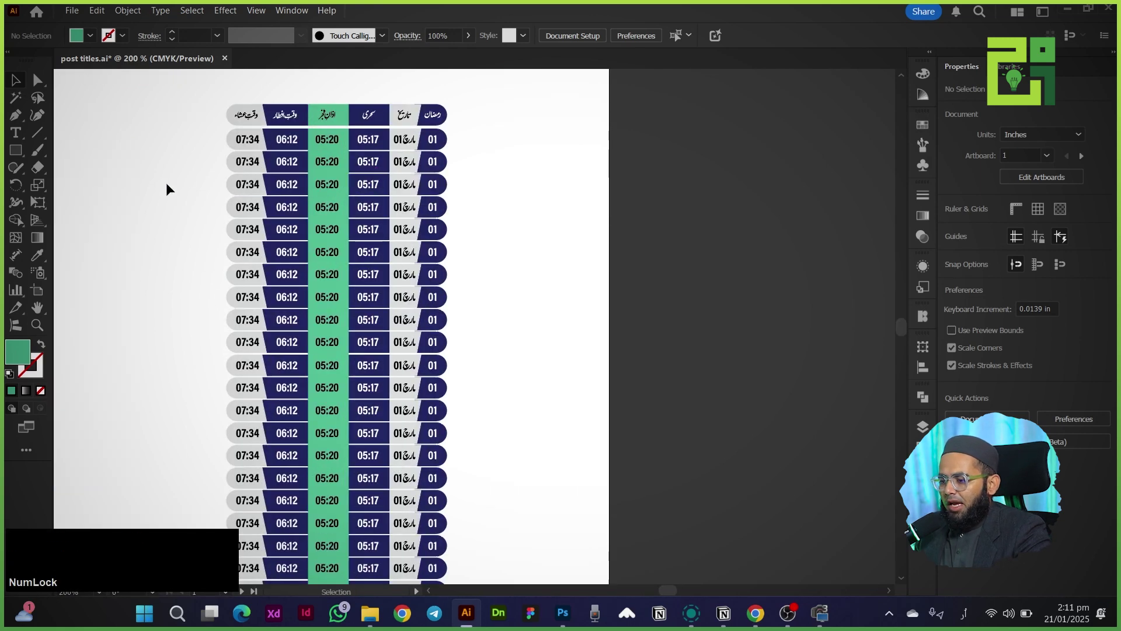
left_click_drag(179, 192, 247, 222)
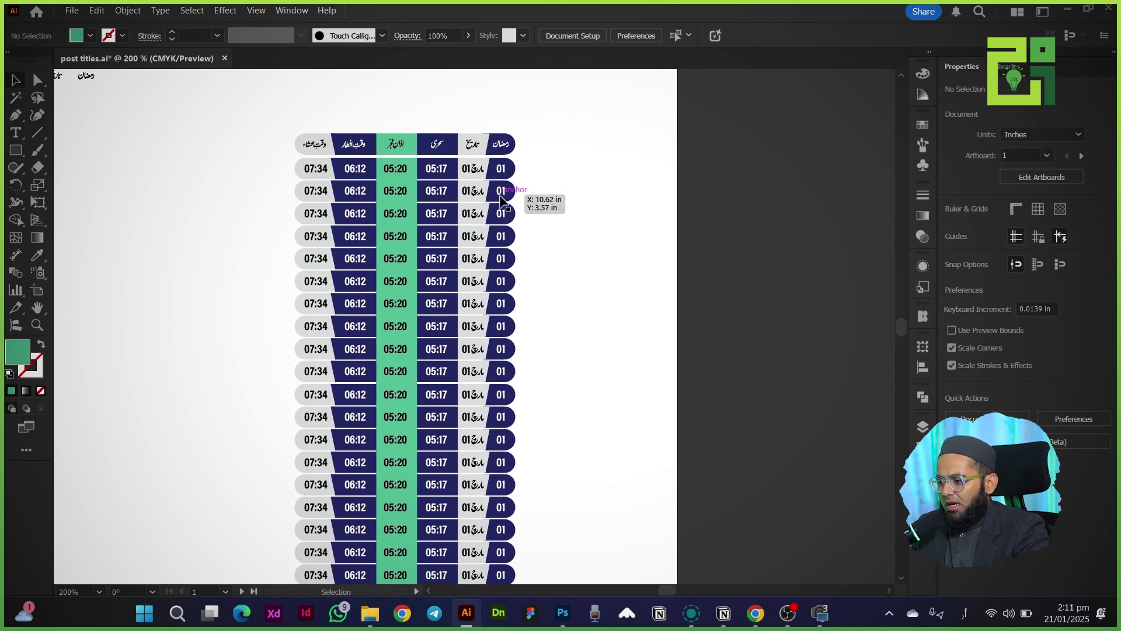
scroll(526, 170, "up", 2)
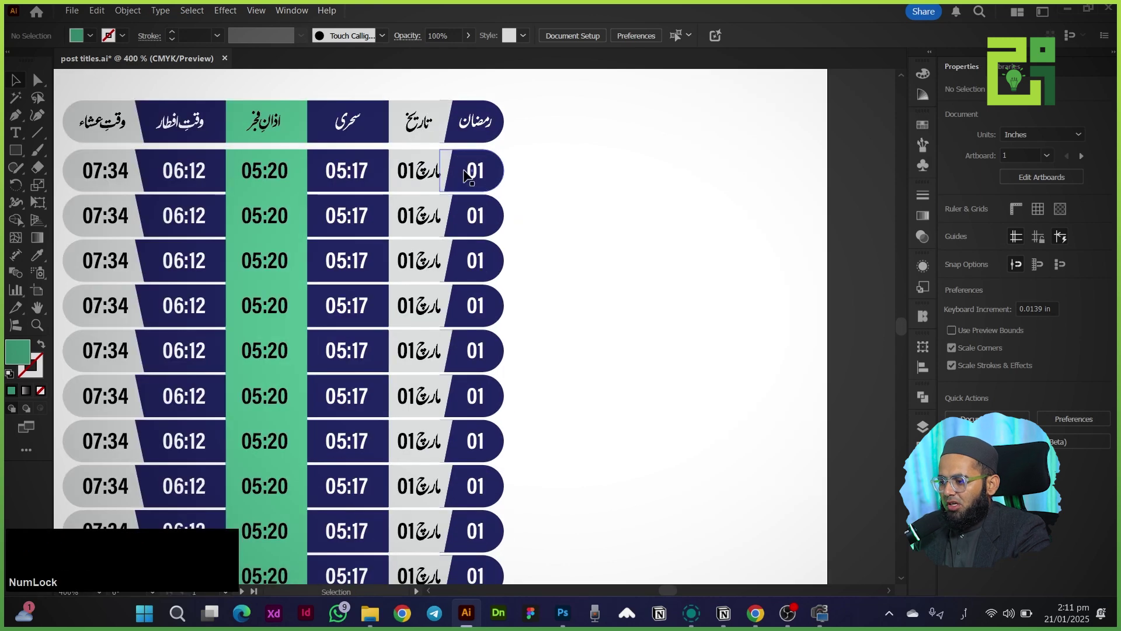
key("ctrl+1")
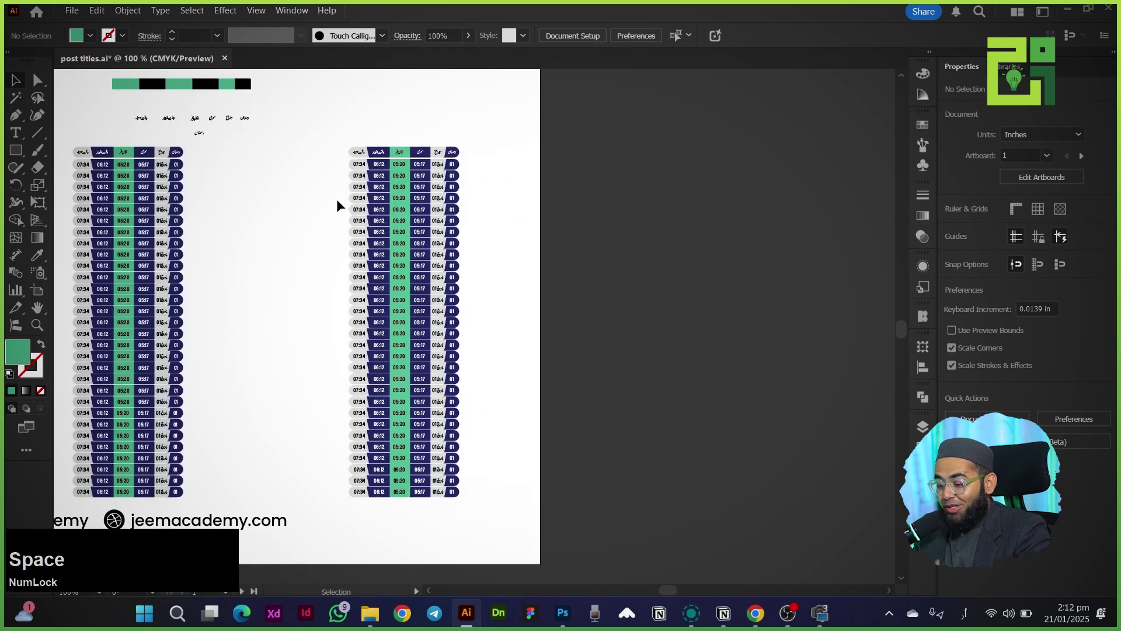
Group the spare timetable on the left and move it further left, over the handwritten sheet.
left_click_drag(336, 134, 427, 384)
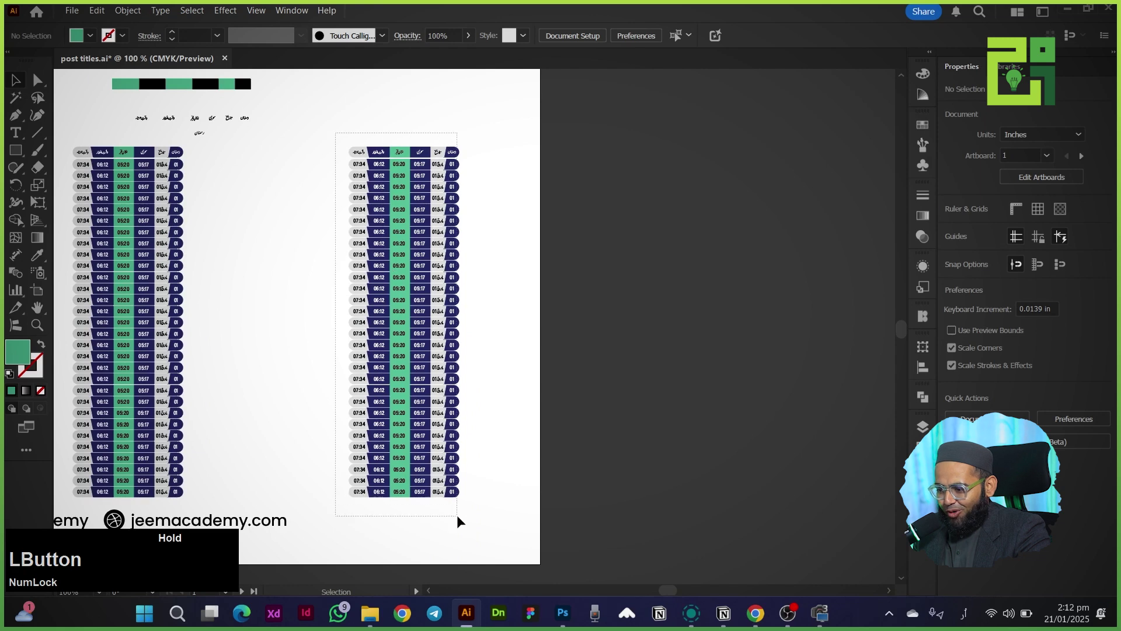
left_click_drag(458, 521, 457, 519)
left_click_drag(323, 286, 515, 326)
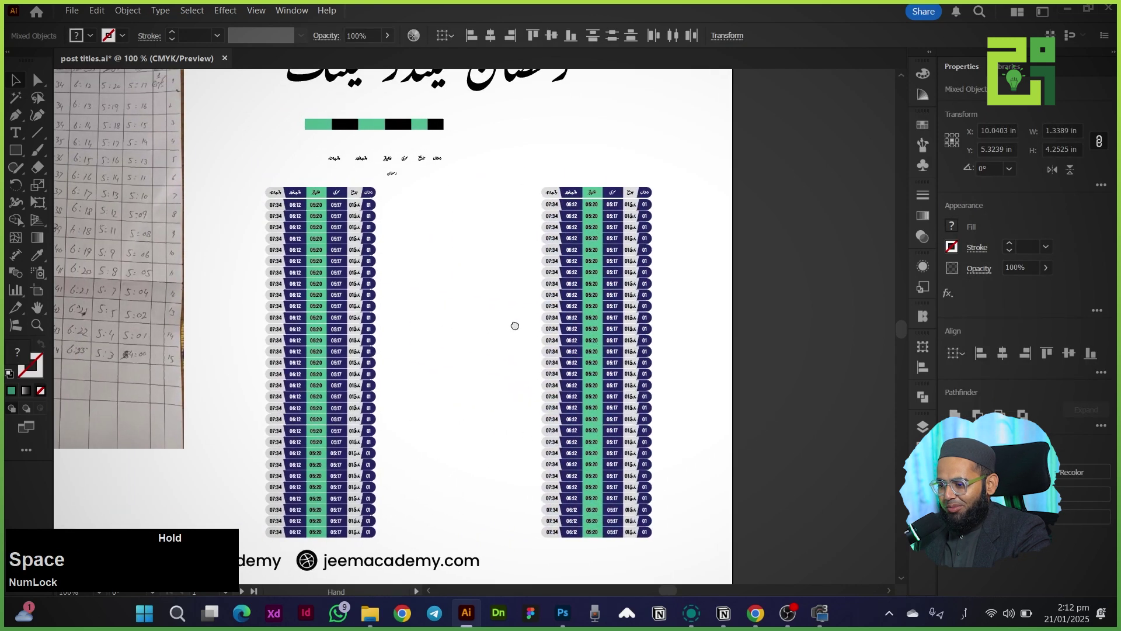
left_click_drag(257, 178, 397, 554)
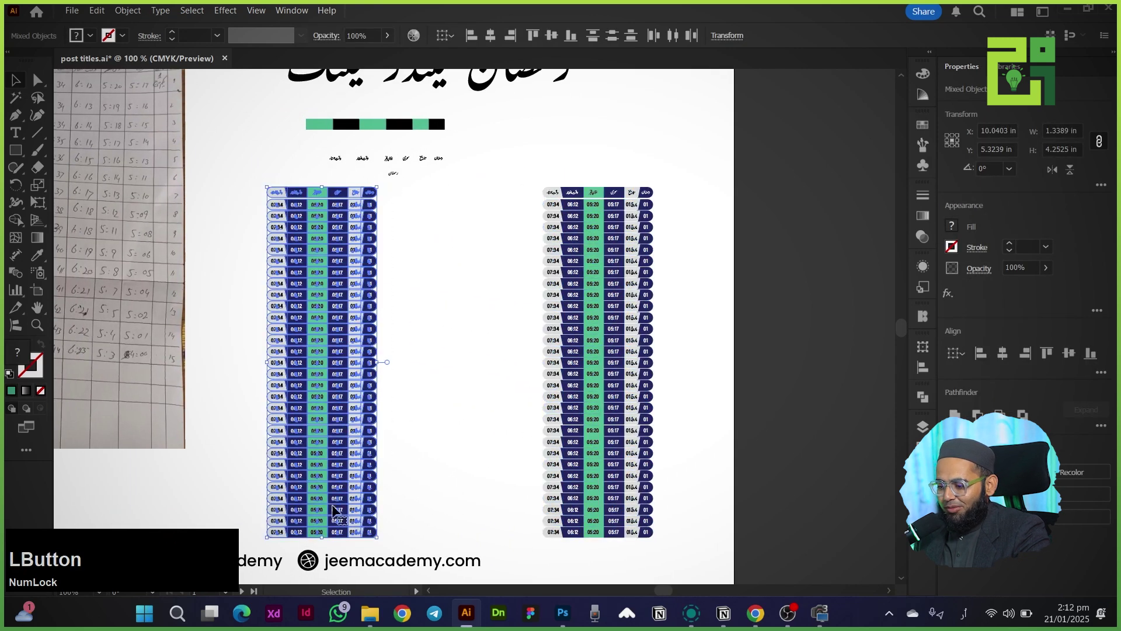
right_click(327, 450)
left_click(336, 271)
left_click_drag(268, 338, 60, 341)
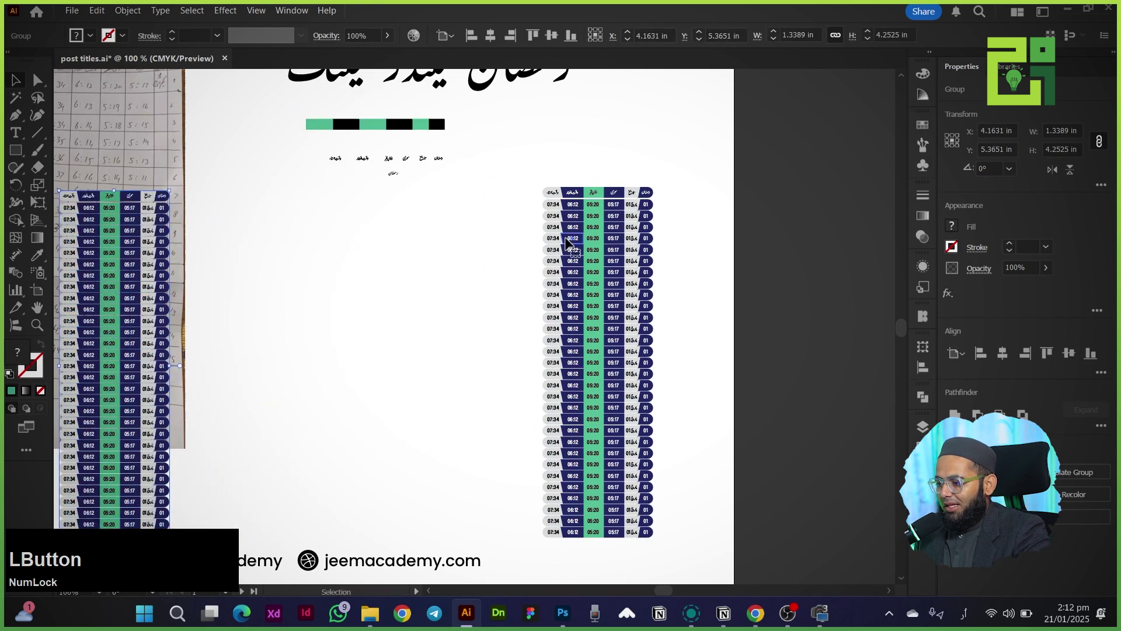
left_click(566, 242)
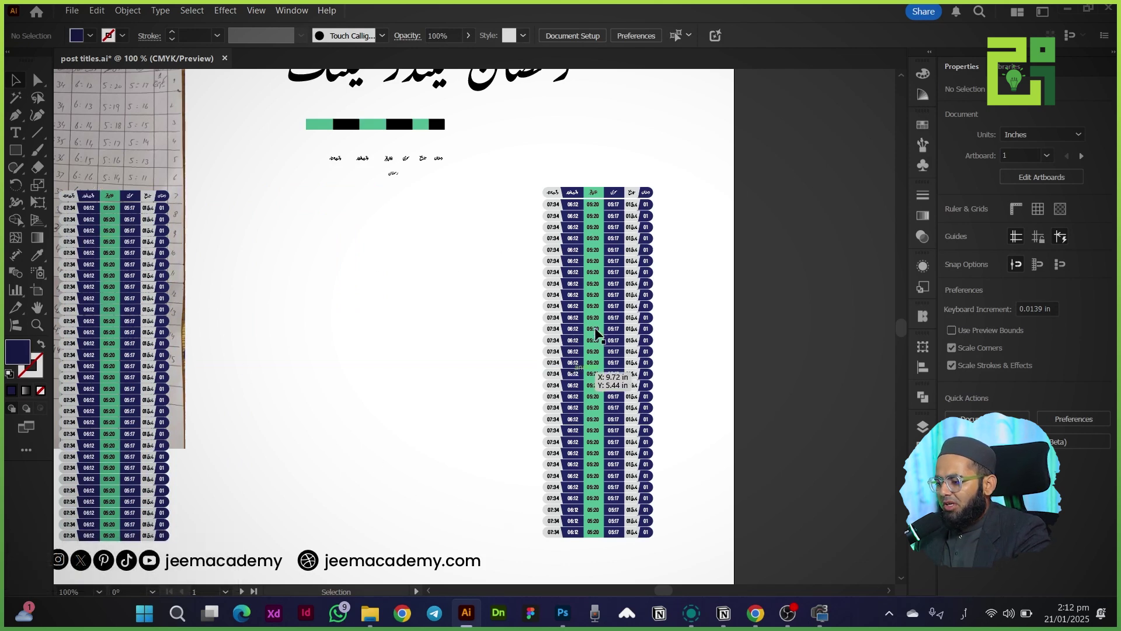
Move the remaining timetable's bottom 15 rows, without the long green rectangle, directly left of its top 15 rows and level with them.
left_click(635, 273)
scroll(443, 326, "up", 2)
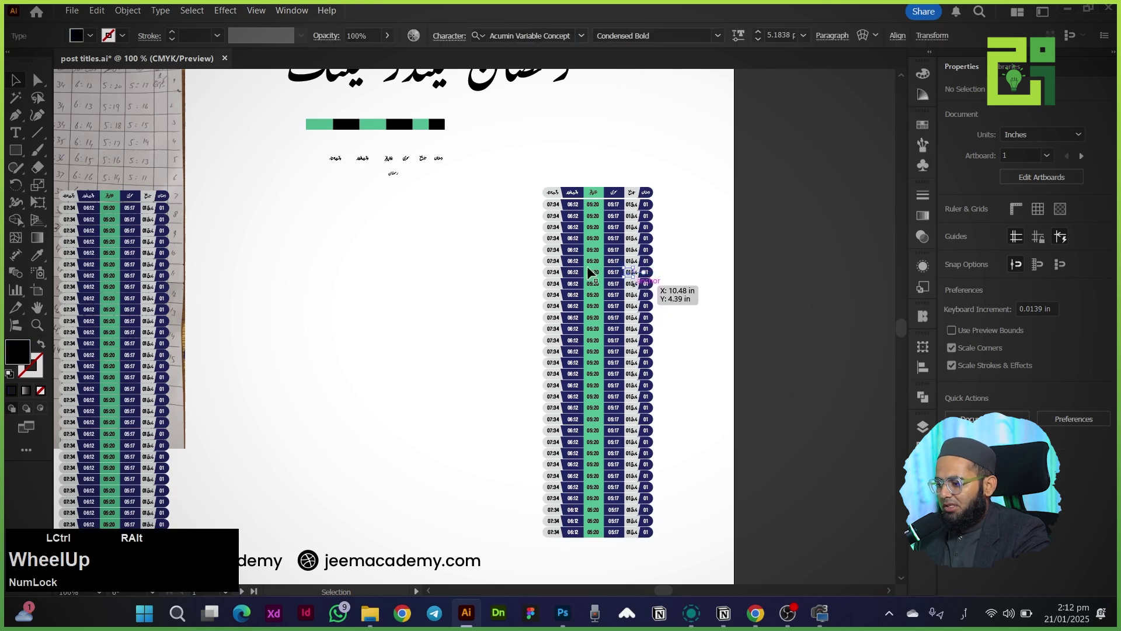
left_click(401, 300)
left_click_drag(401, 300, 270, 247)
left_click_drag(366, 122, 385, 185)
left_click(387, 191)
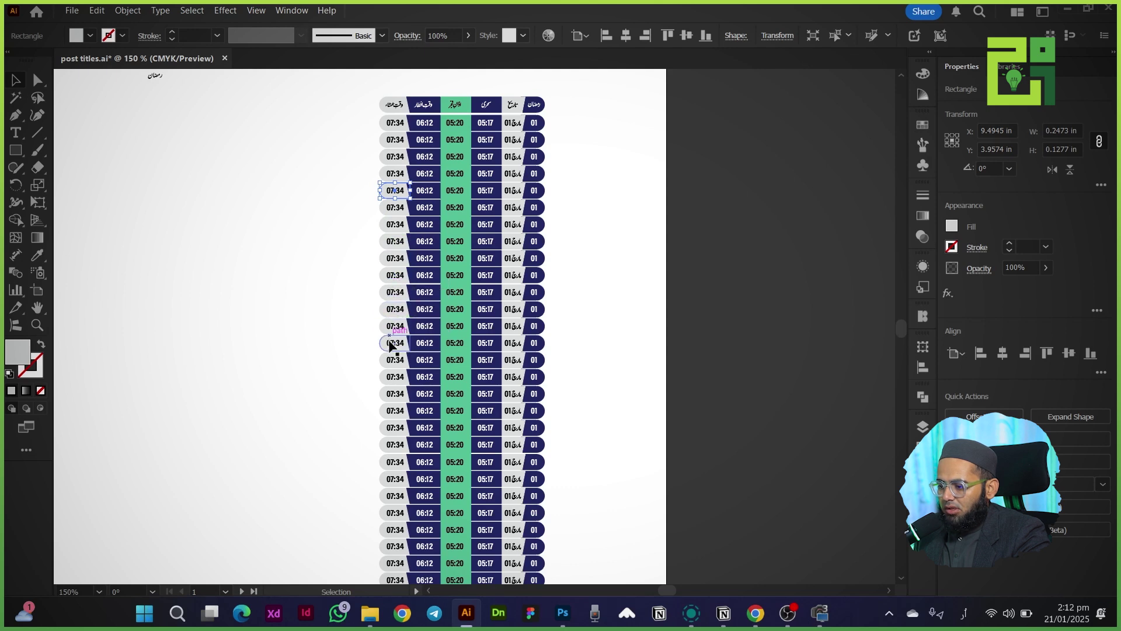
left_click(381, 382)
left_click_drag(327, 363, 526, 461)
left_click_drag(291, 270, 347, 361)
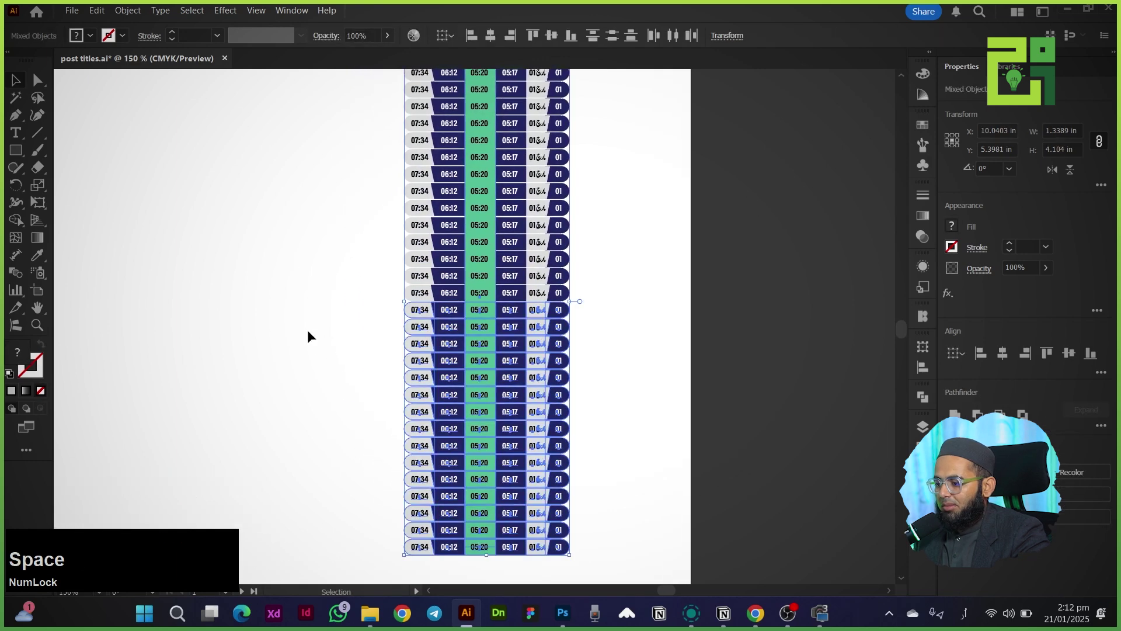
left_click(494, 275, "shift")
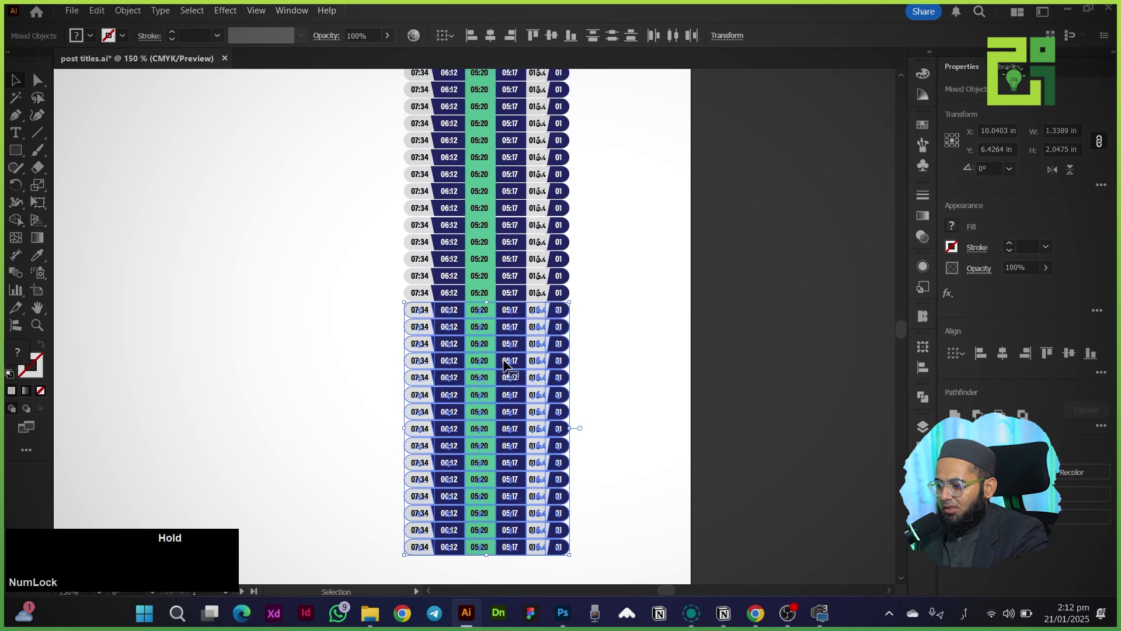
left_click_drag(524, 322, 420, 270)
Check the spacing between the two row blocks and group the left block of 15 rows.
scroll(401, 284, "up", 3)
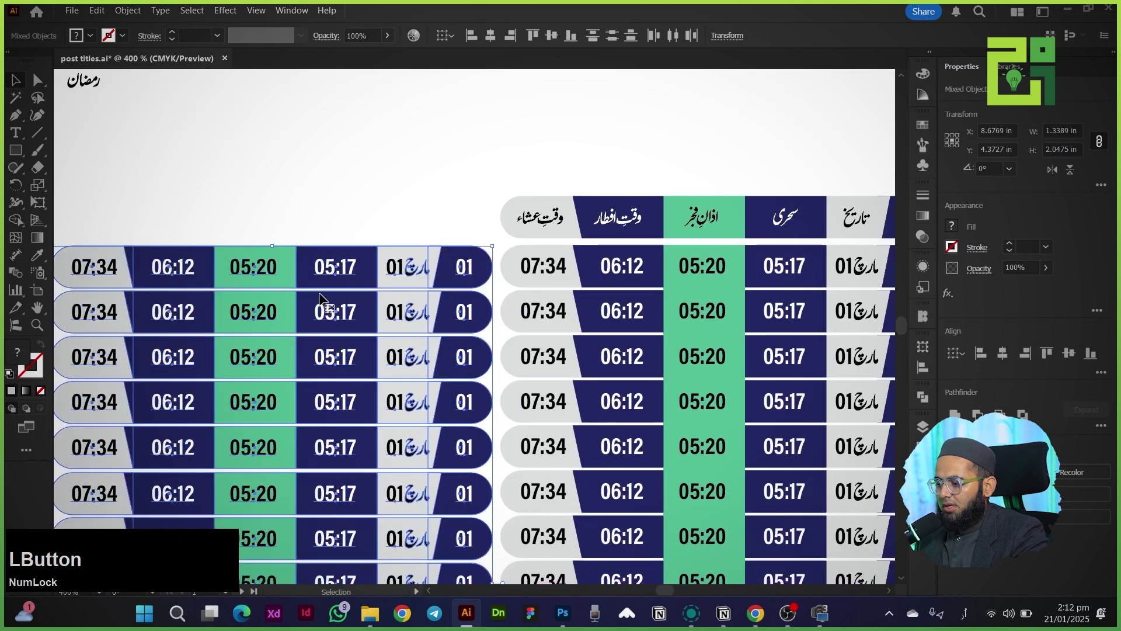
scroll(320, 299, "down", 1)
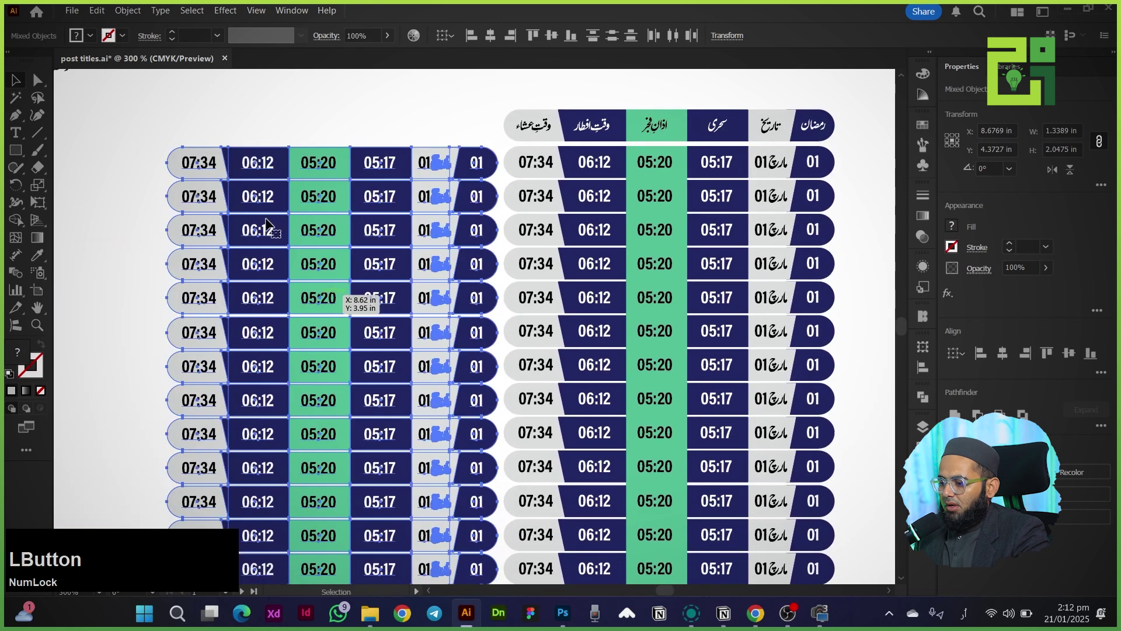
scroll(266, 221, "down", 2)
key("ctrl+g")
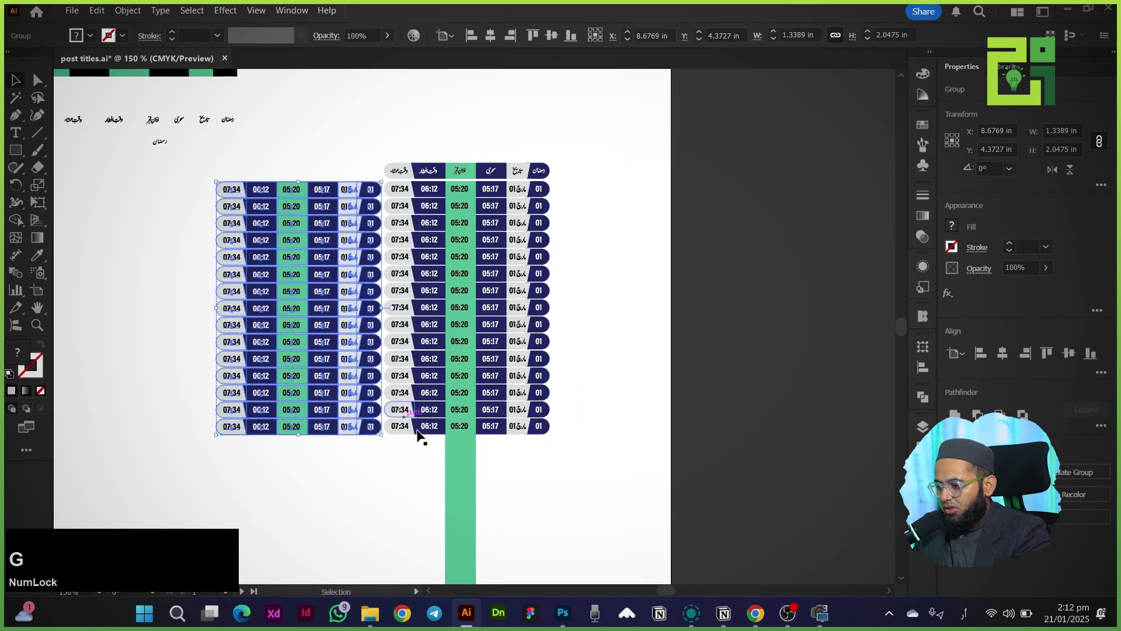
Shorten the long green rectangle in the right block to about 2.01 in high so it ends within the fifteenth row.
left_click(449, 476)
left_click_drag(365, 488, 318, 315)
left_click_drag(415, 513, 433, 261)
scroll(205, 260, "up", 4)
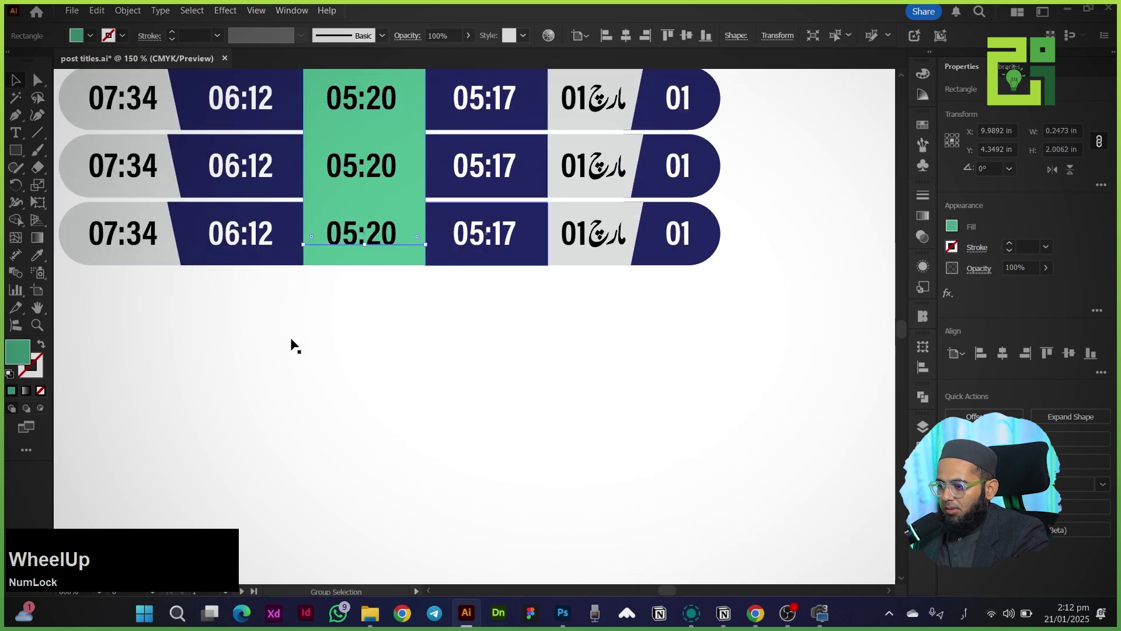
left_click(287, 340)
scroll(273, 335, "down", 3)
left_click_drag(208, 326, 563, 478)
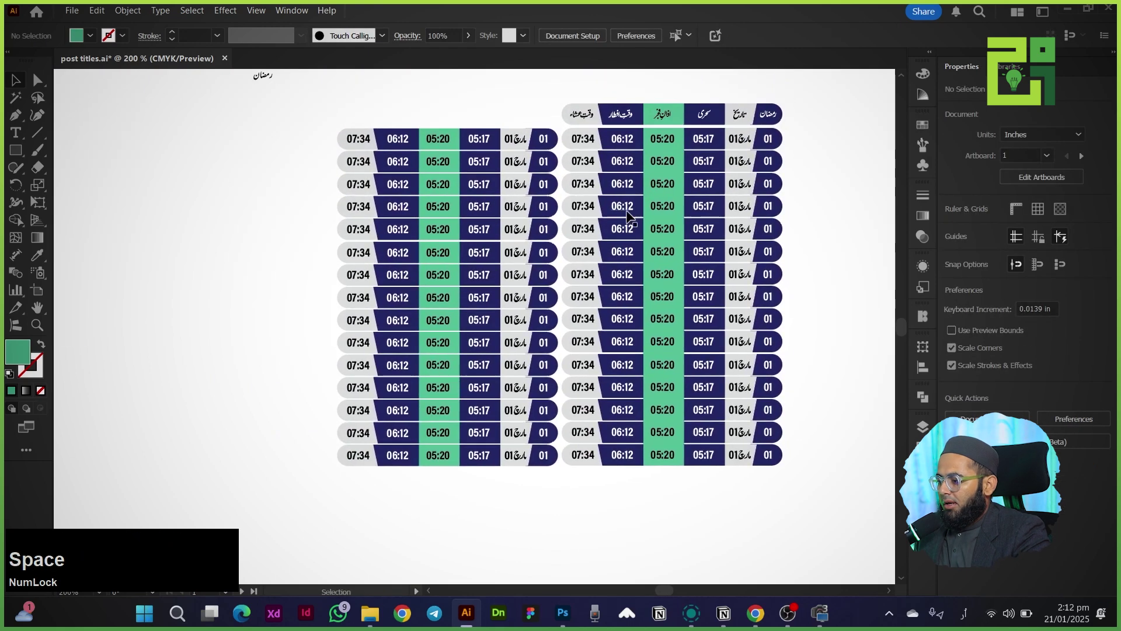
Group the right block's 15 rows with their green rectangle and vertically align both row blocks with each other.
left_click_drag(791, 130, 635, 224)
left_click_drag(572, 450, 563, 464)
key("ctrl+g")
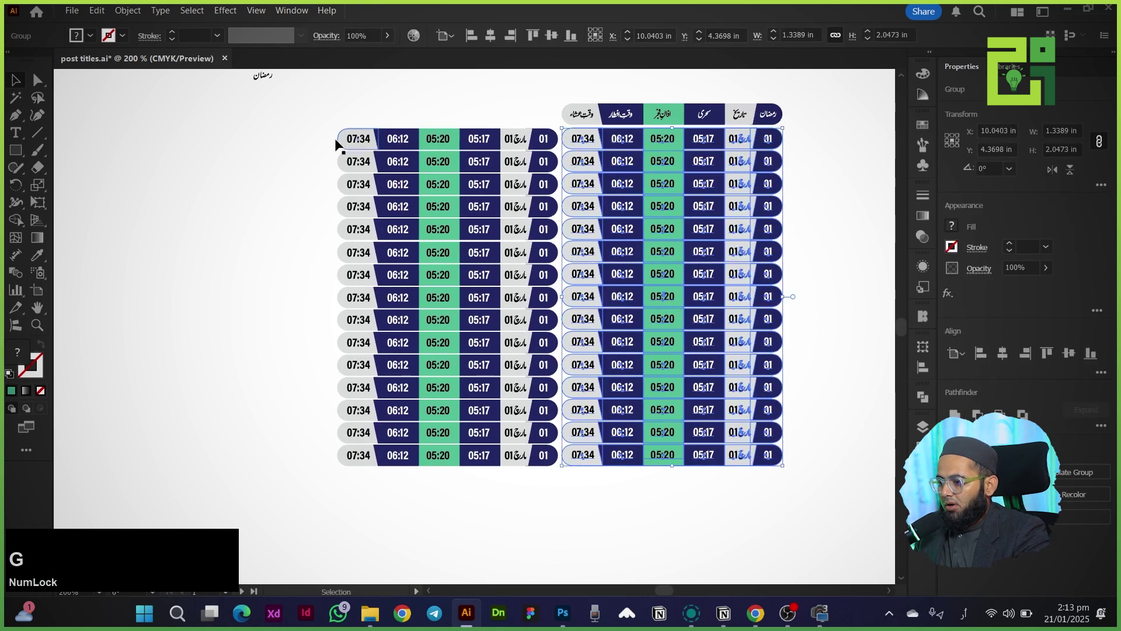
left_click(345, 140)
left_click_drag(260, 170, 637, 393)
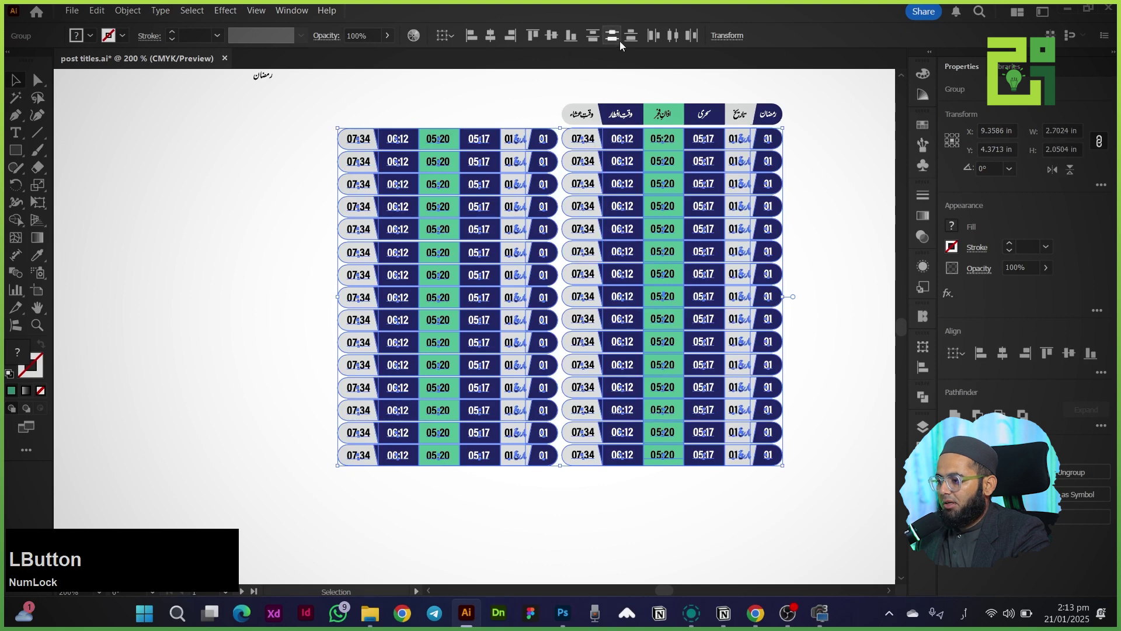
left_click(499, 105)
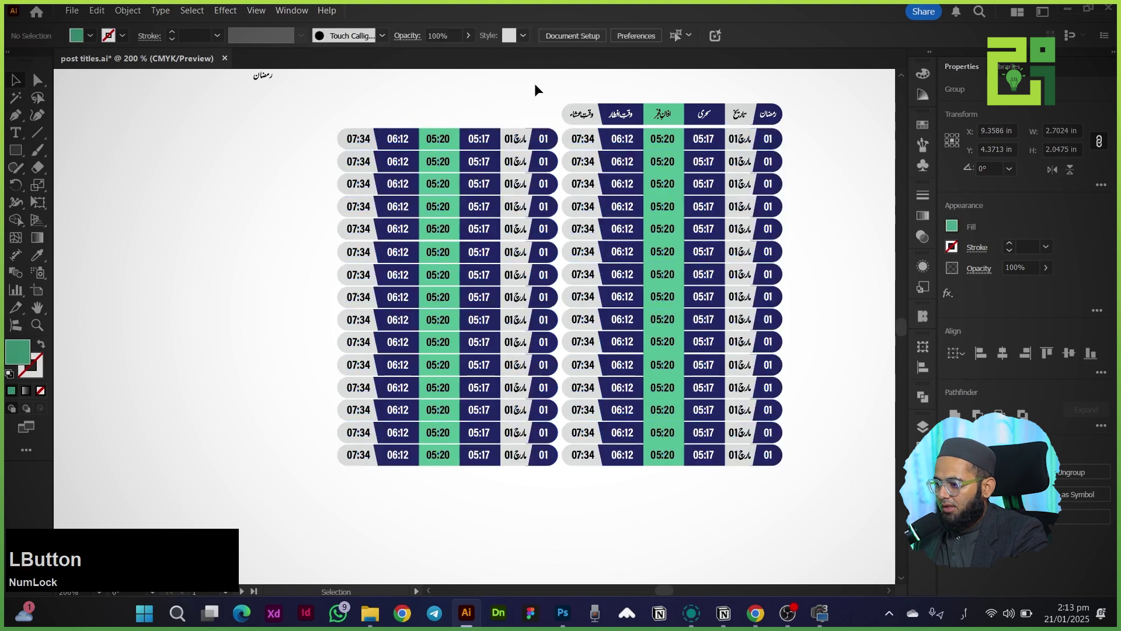
Duplicate the header row above the left block and nudge both 15-row blocks down slightly to widen the gap below the headers.
left_click_drag(752, 122, 547, 132)
left_click_drag(246, 174, 726, 431)
key("Down")
key("Down")
key("Down")
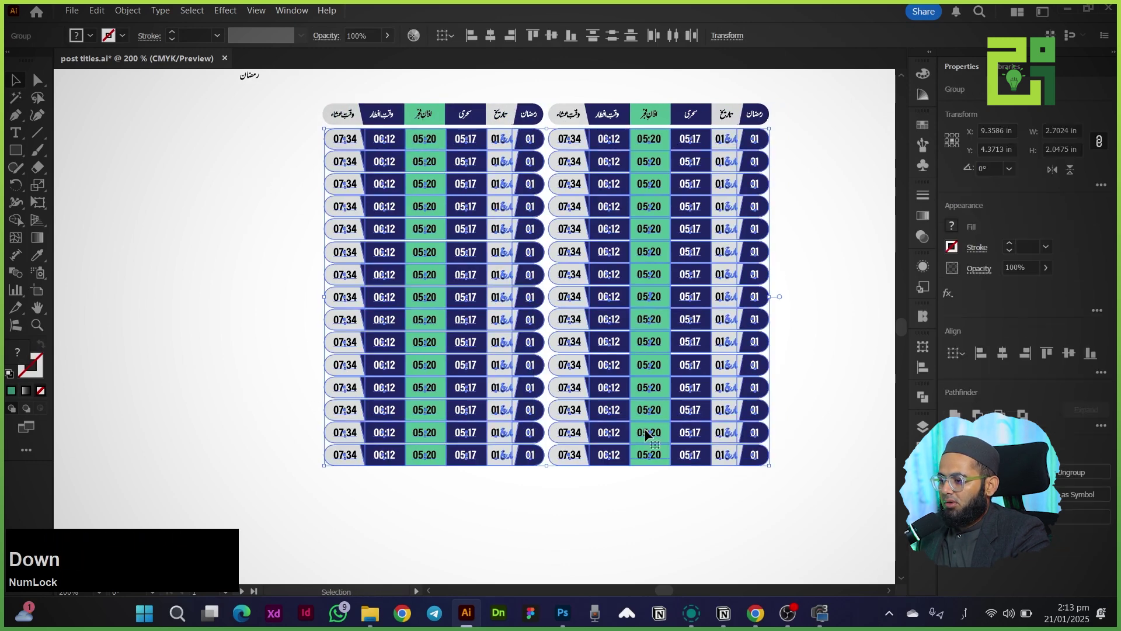
left_click(232, 355)
left_click_drag(250, 333, 230, 343)
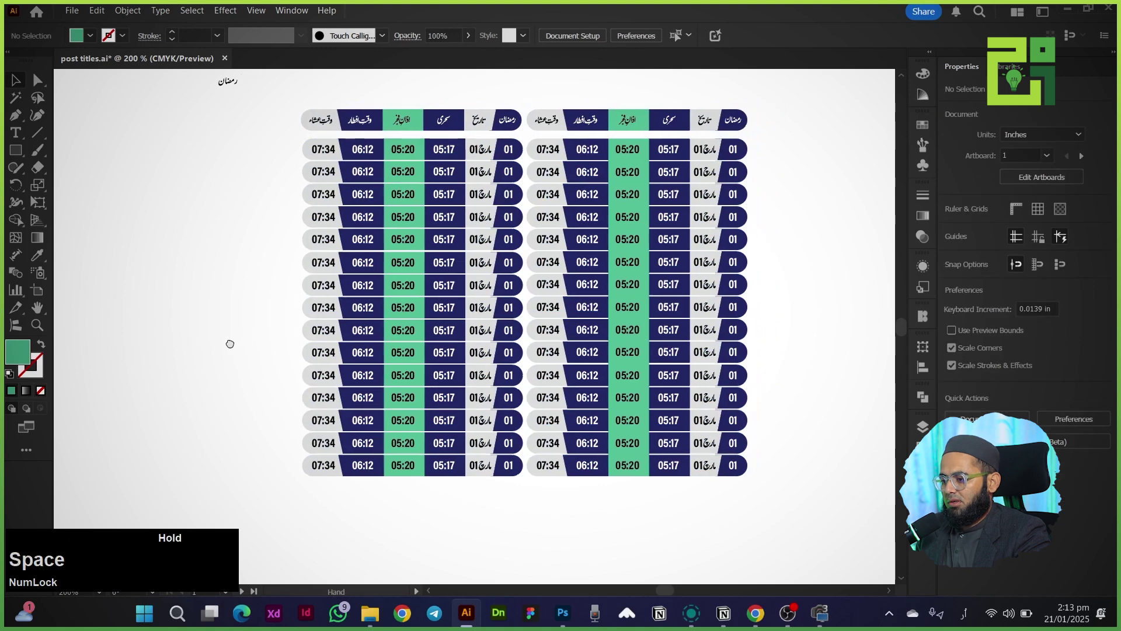
scroll(250, 308, "down", 2)
left_click(252, 292)
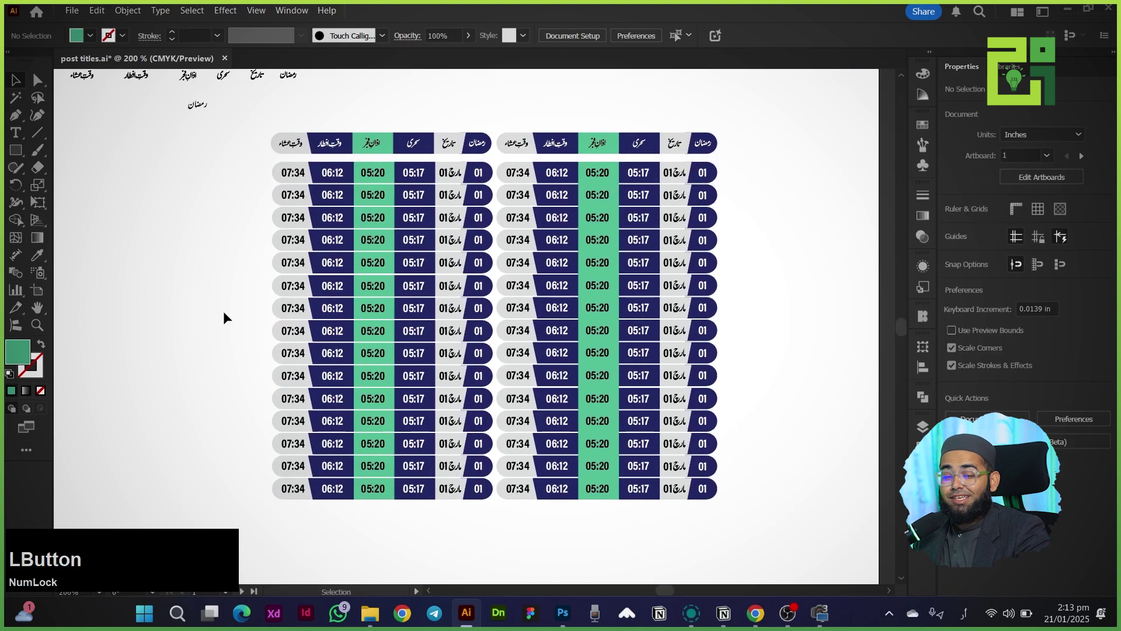